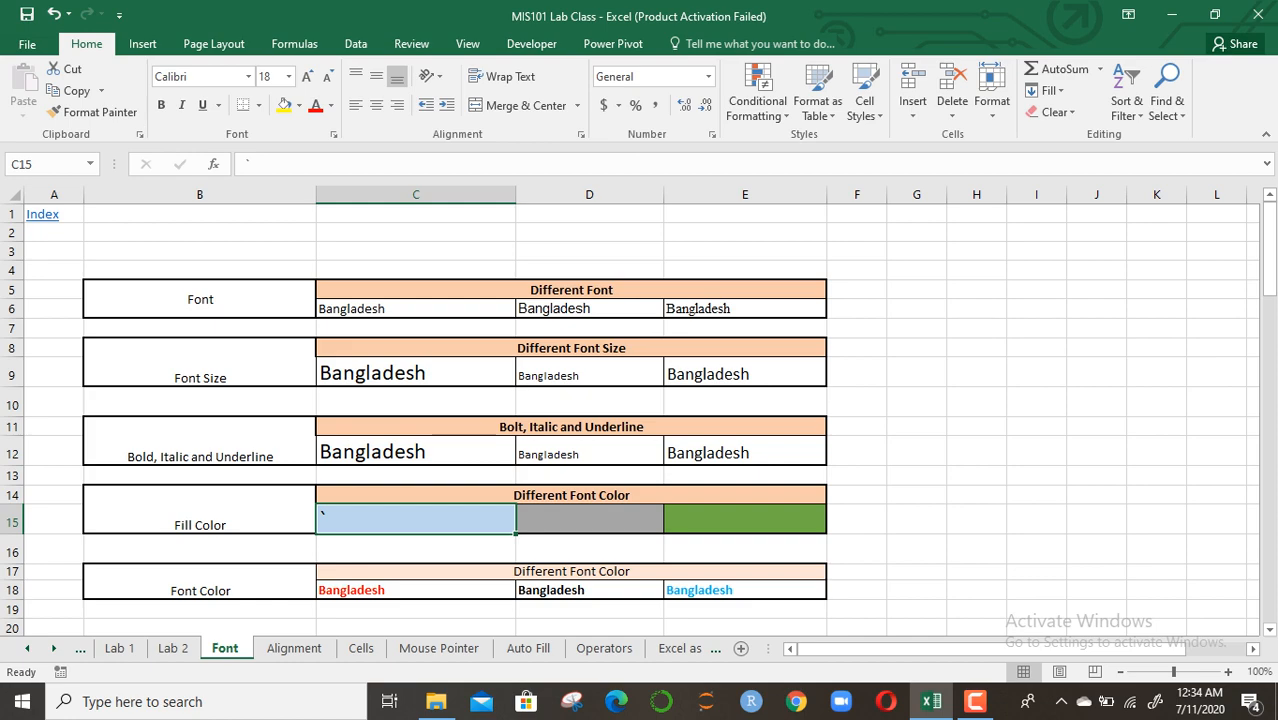
Re-enter the text Bangladesh in cell C6 of the Different Font table
mouse_move(1268, 250)
mouse_down()
mouse_move(1268, 488)
mouse_move(1268, 250)
mouse_up()
click(416, 328)
click(416, 309)
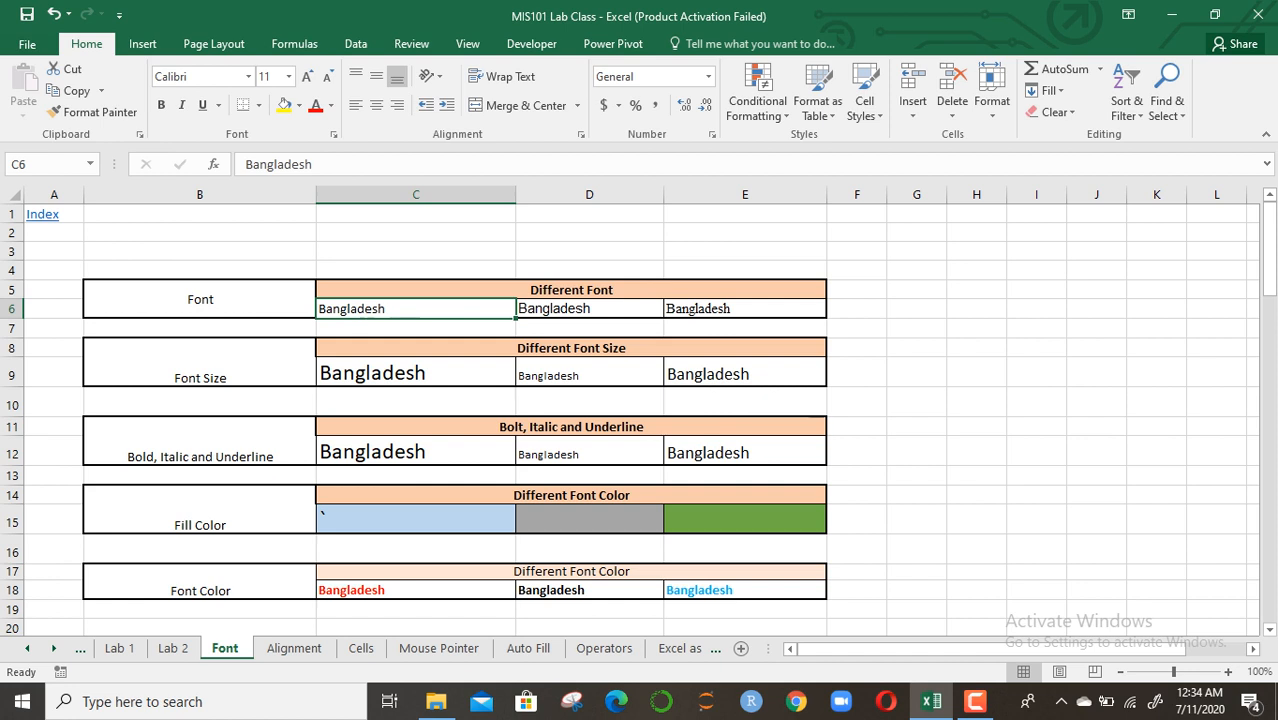
key(BackSpace)
text(Ba)
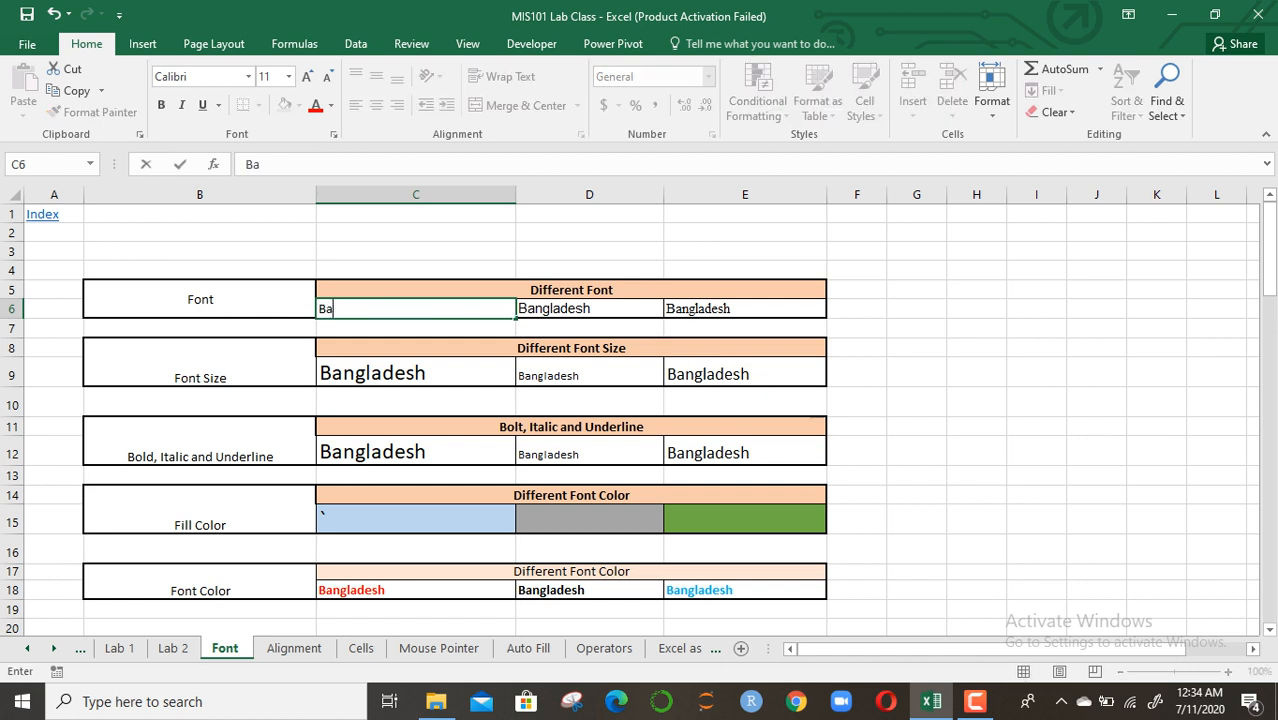
text(ngladesh)
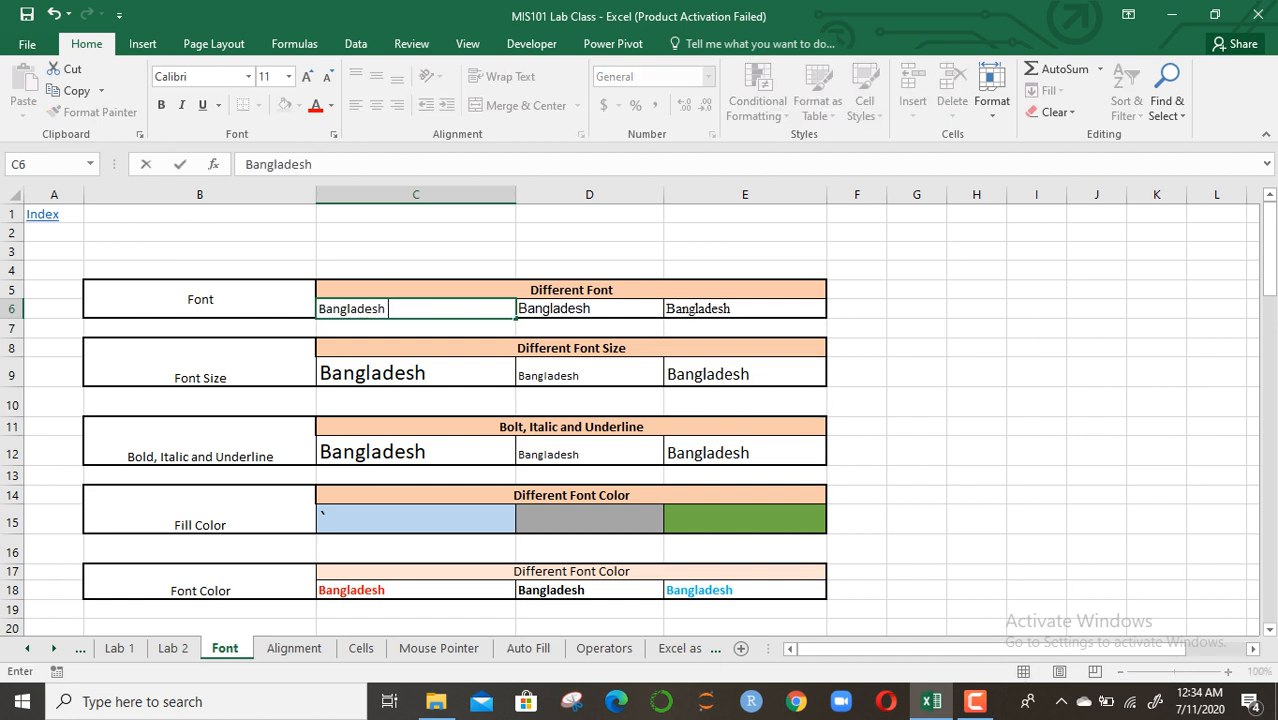
key(Return)
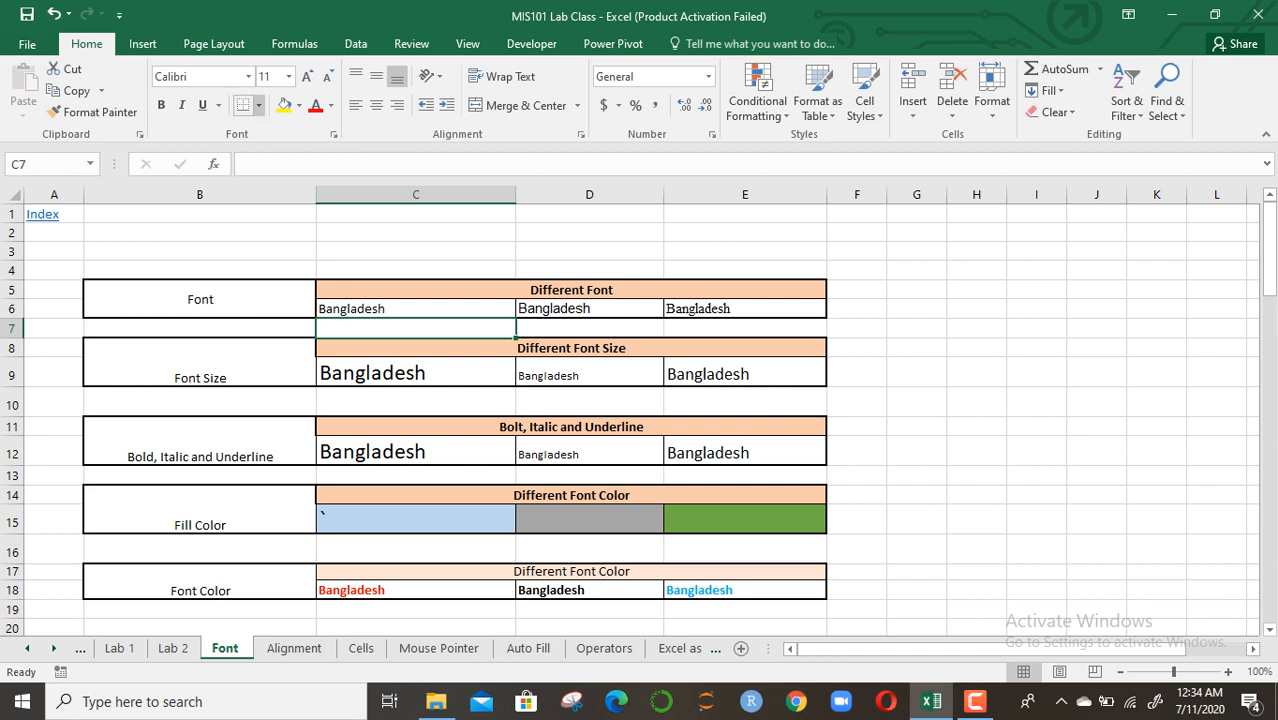
Examine the available fonts, the fonts applied to cells C6, D6 and E6, and the Format Cells font settings for C6
click(248, 76)
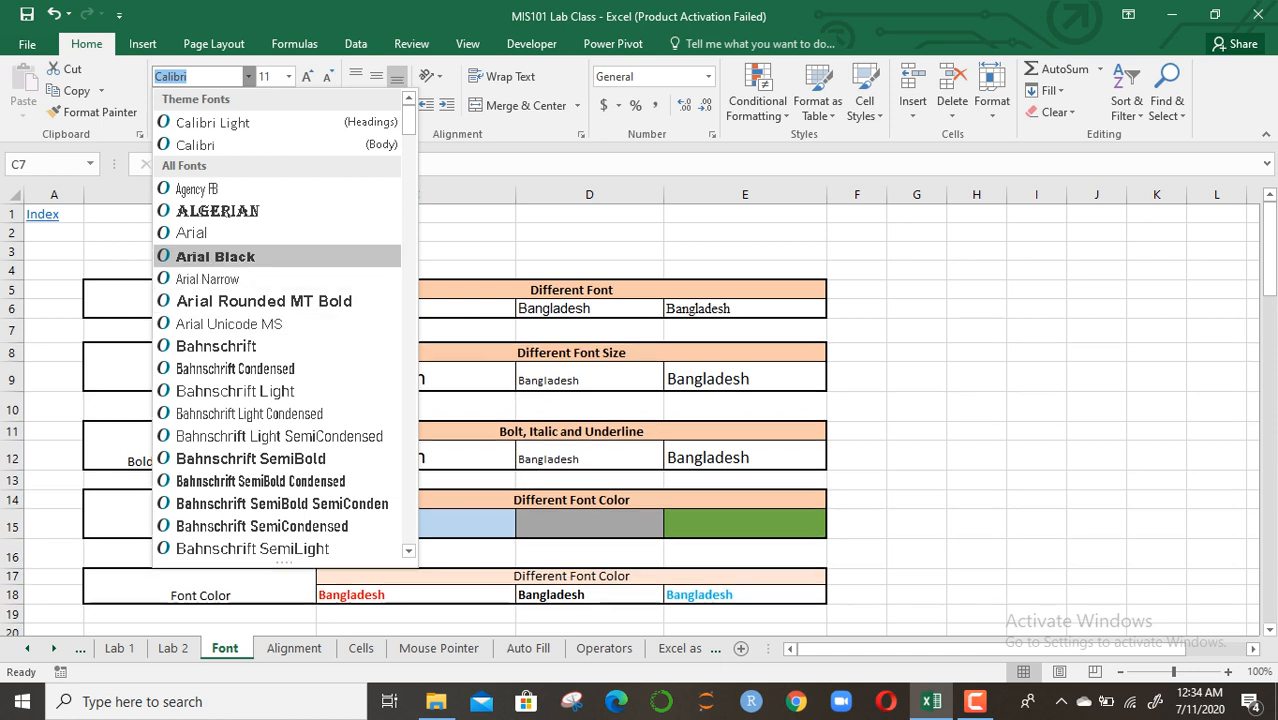
key(Escape)
click(416, 309)
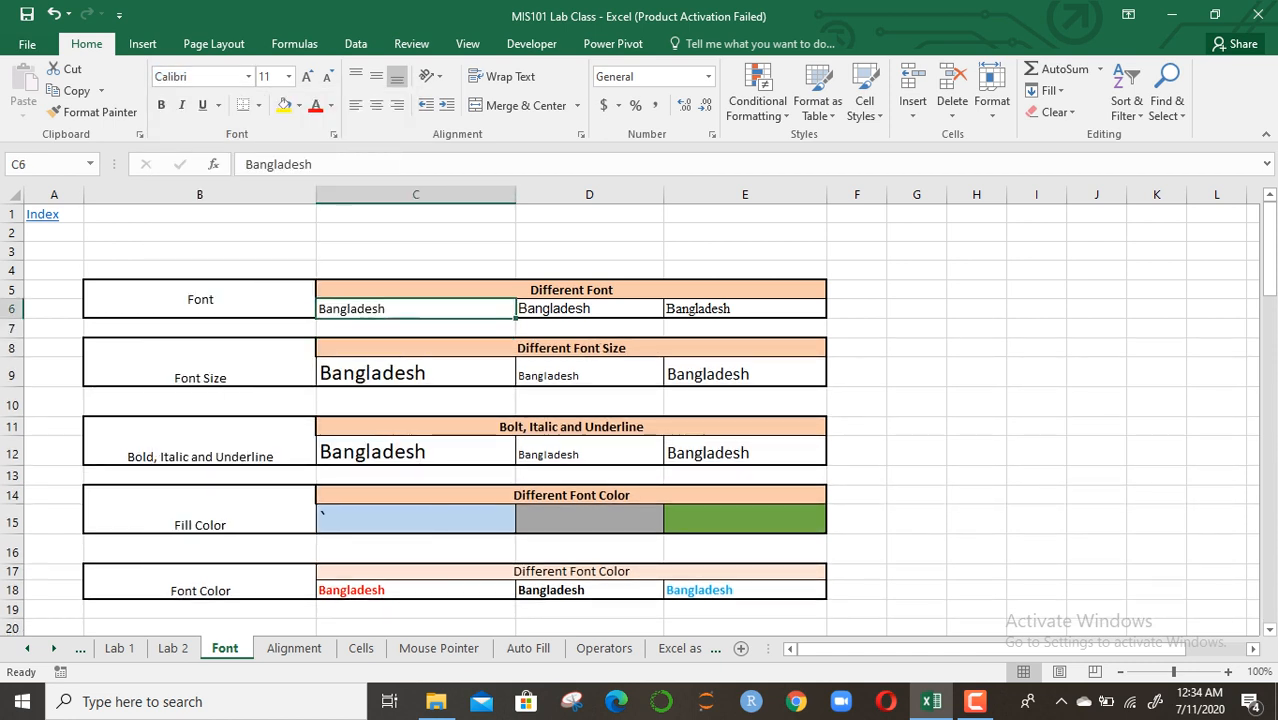
click(589, 309)
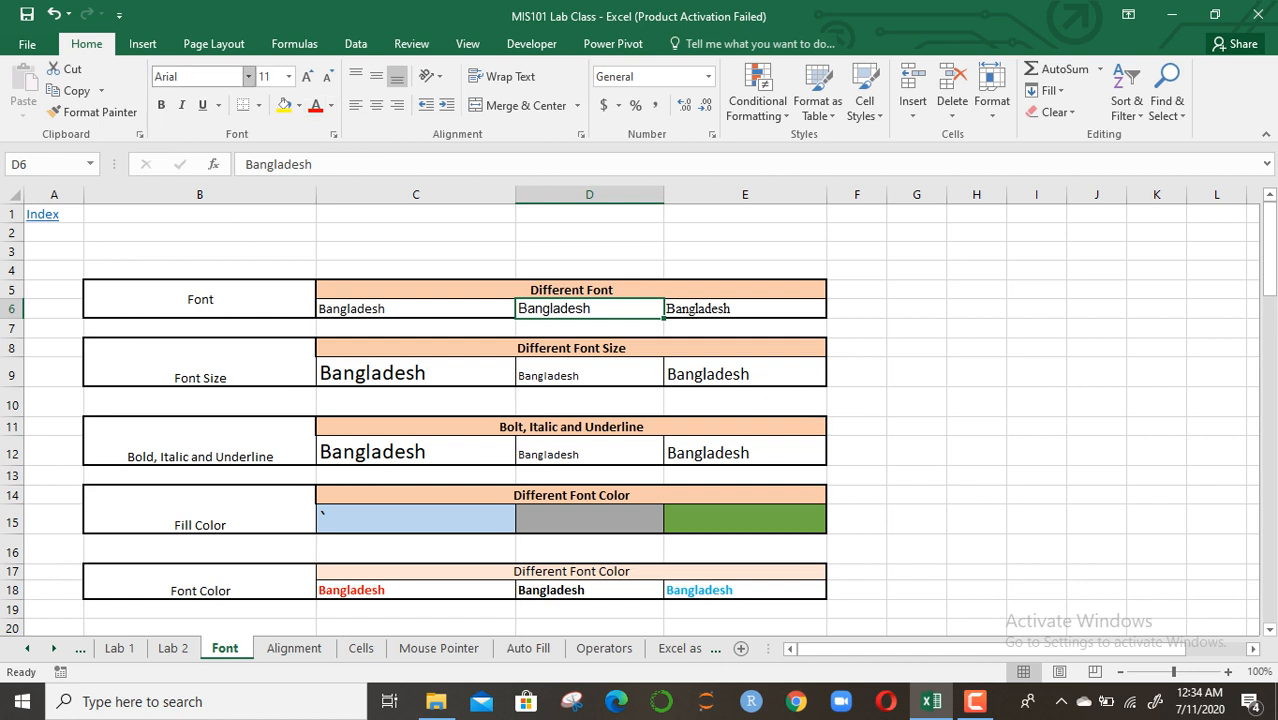
click(744, 309)
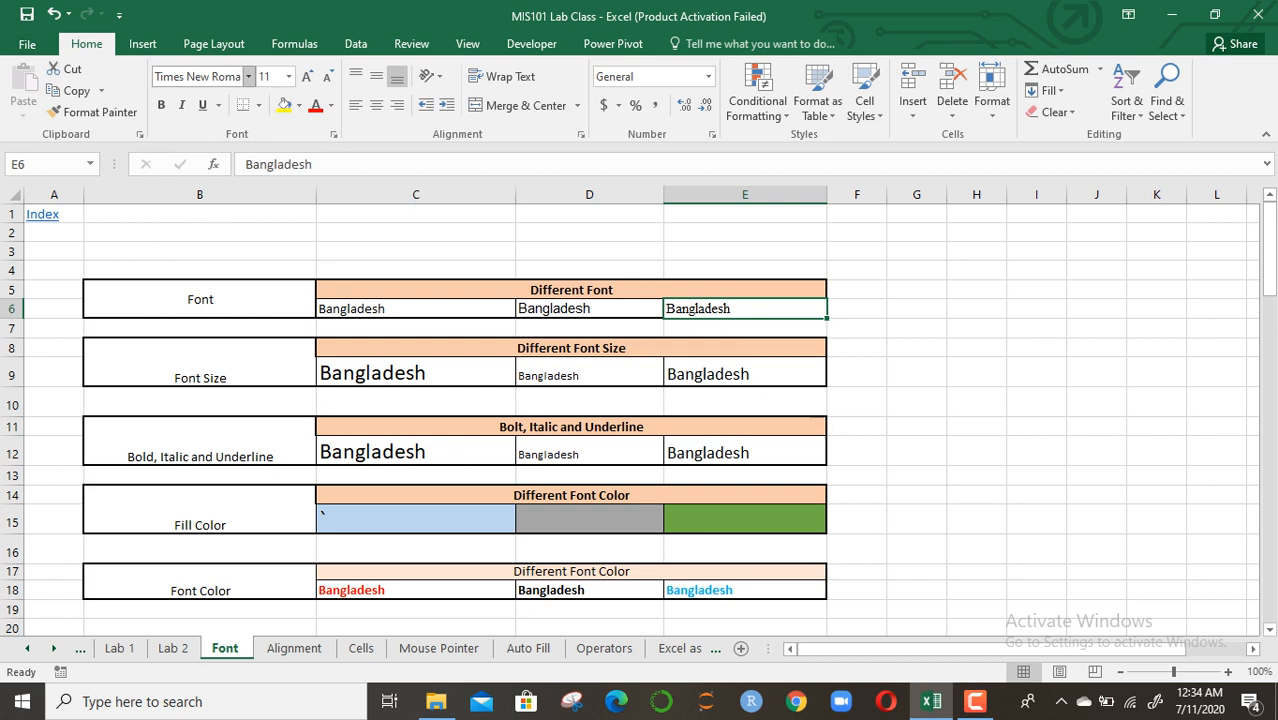
click(400, 309)
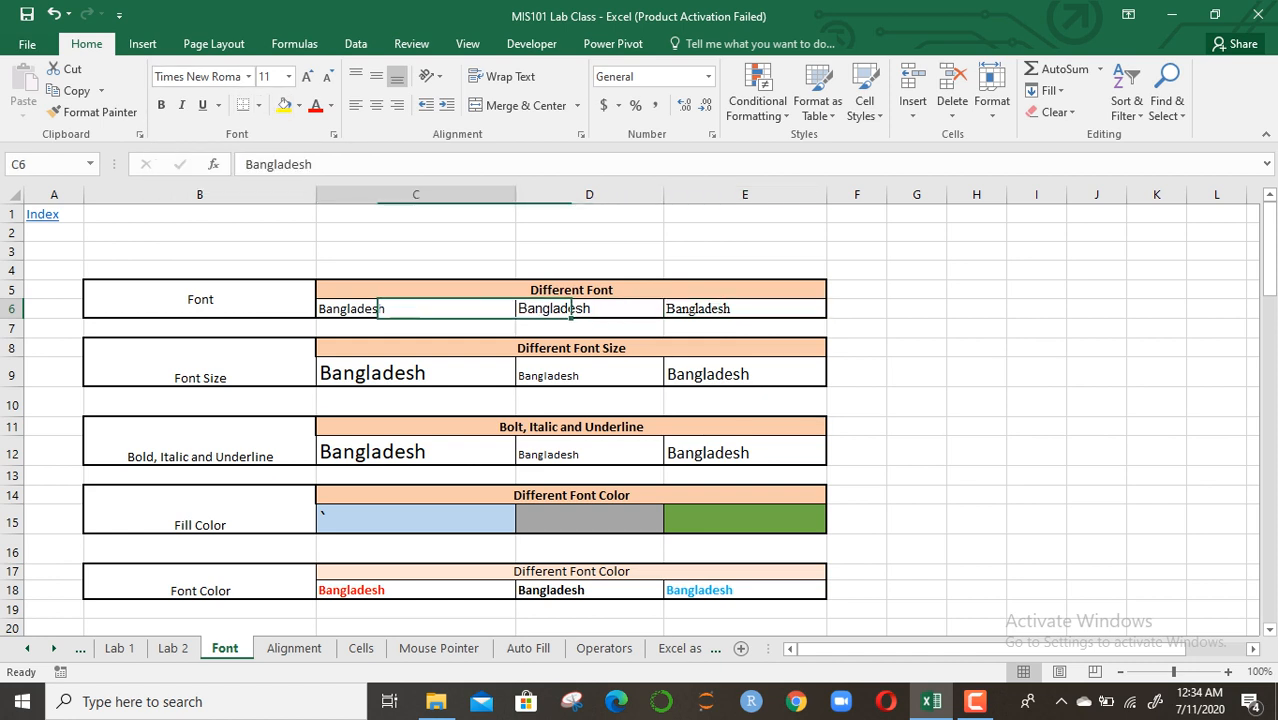
right_click(402, 309)
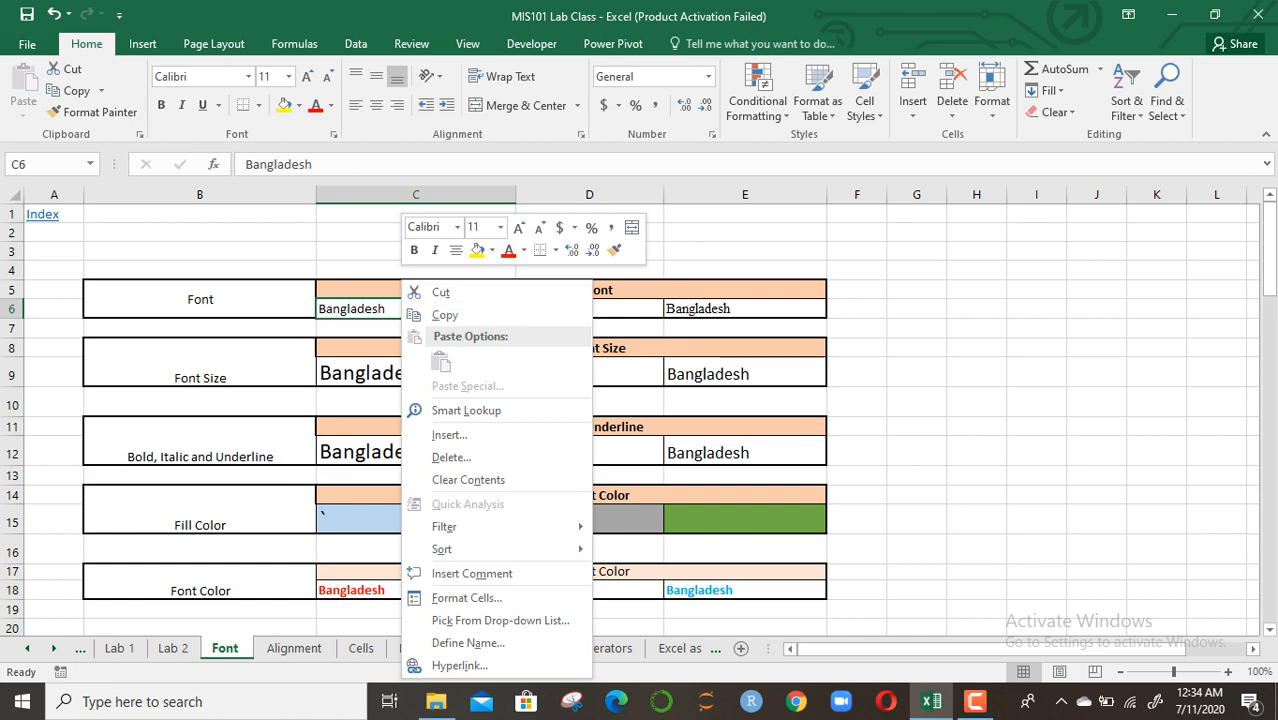
click(440, 292)
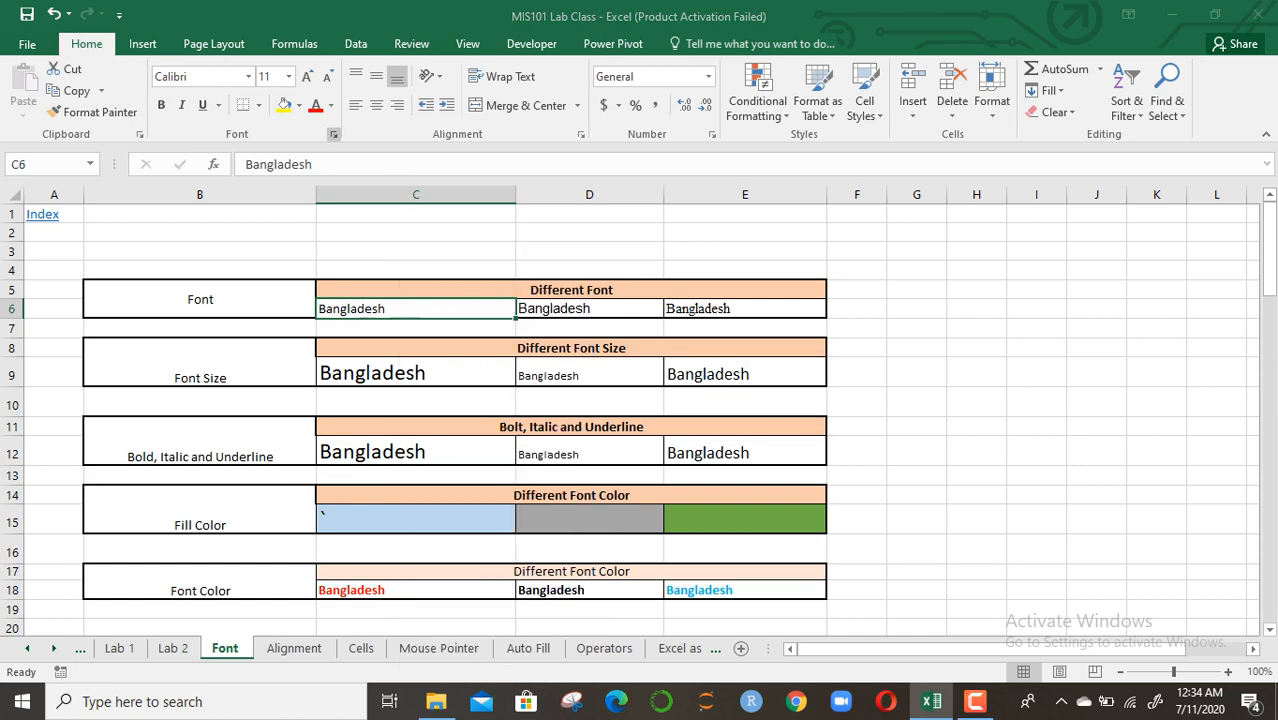
click(333, 134)
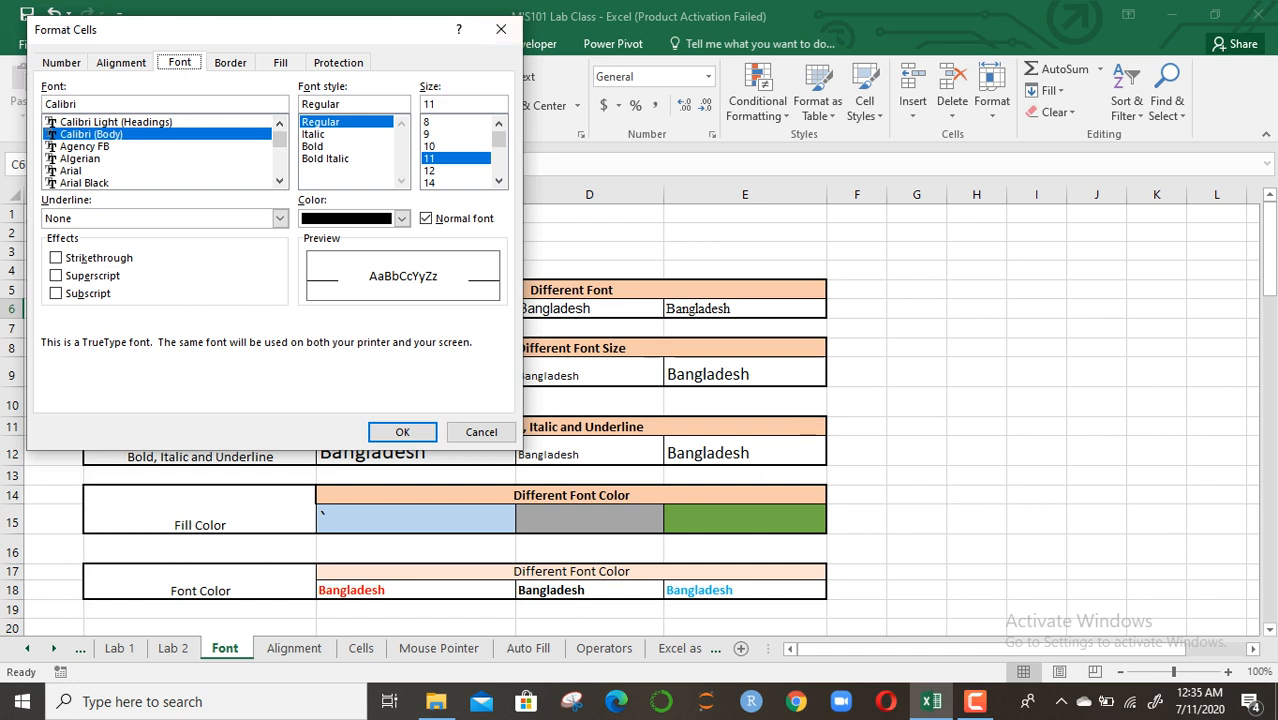
key(Escape)
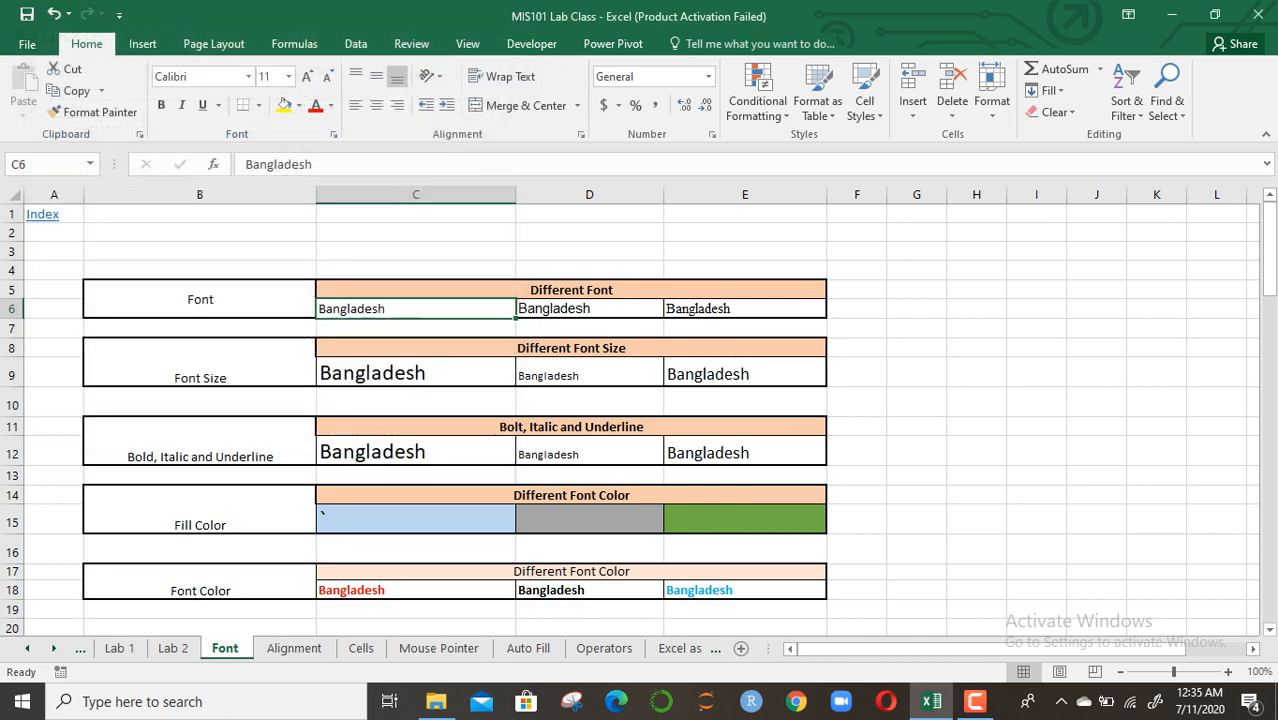
Examine the font and font size choices offered for the Bangladesh text in cell C9
click(416, 373)
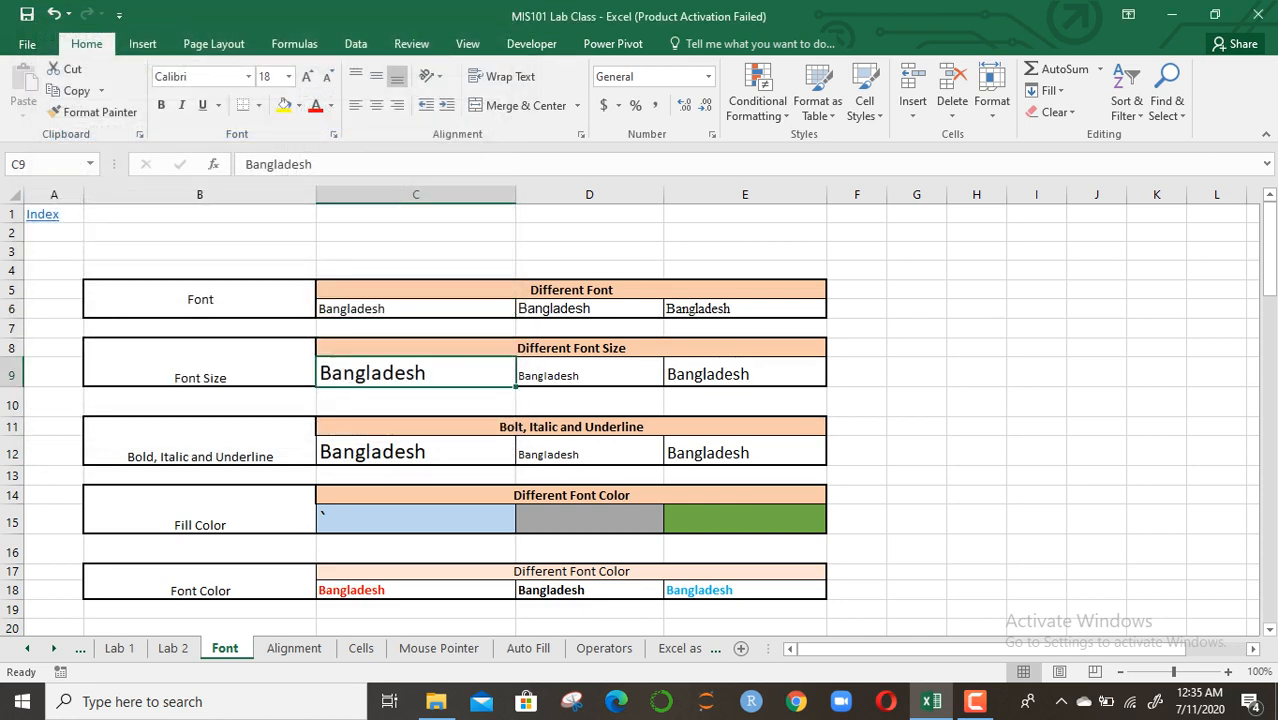
right_click(437, 373)
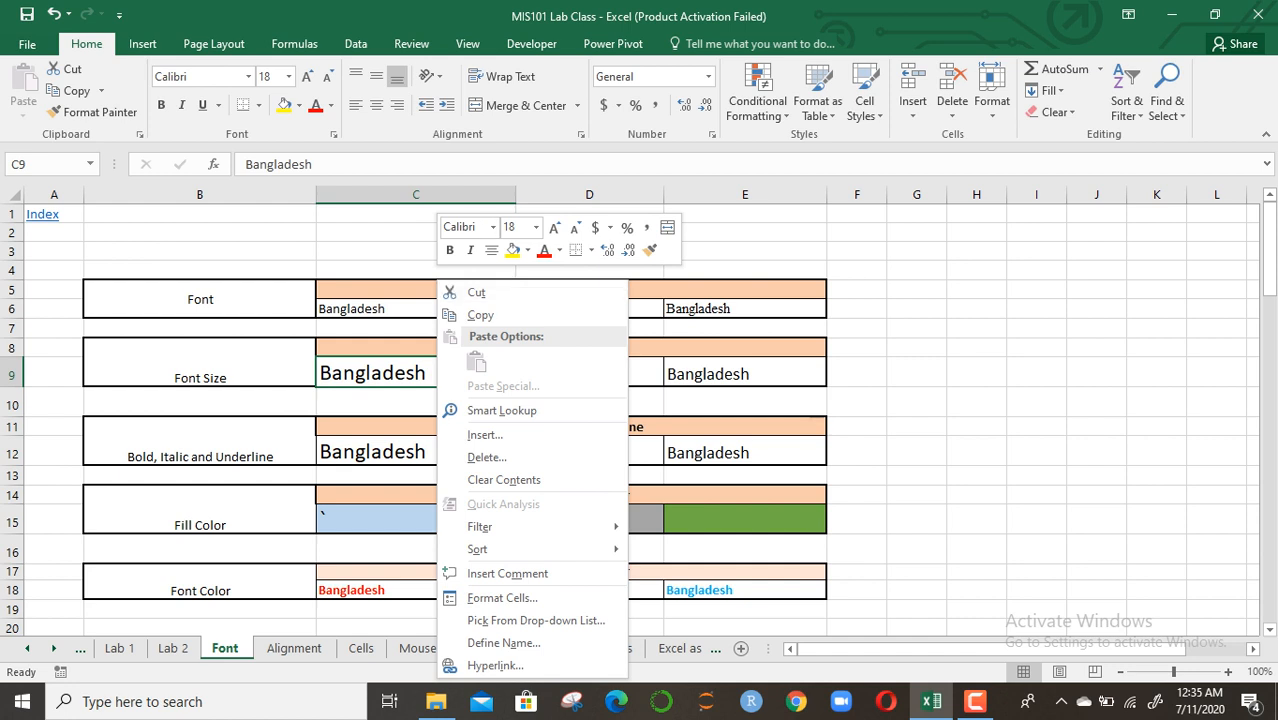
click(385, 373)
right_click(385, 373)
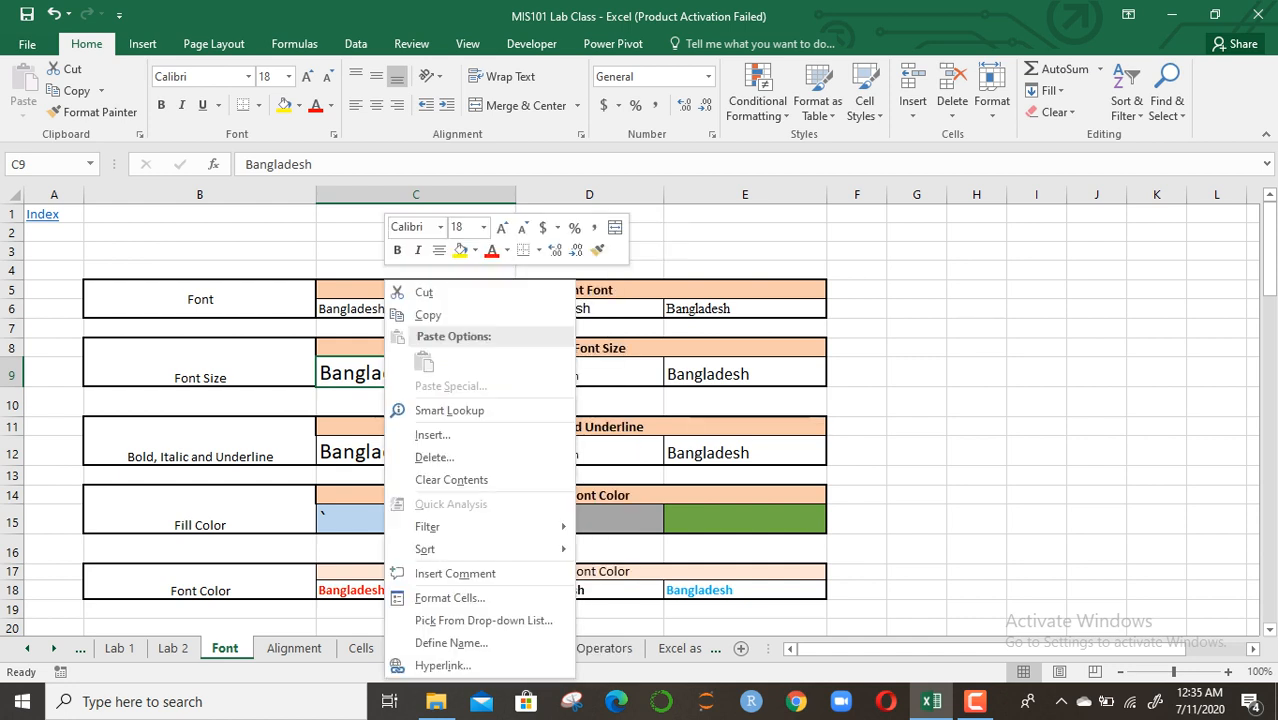
click(440, 227)
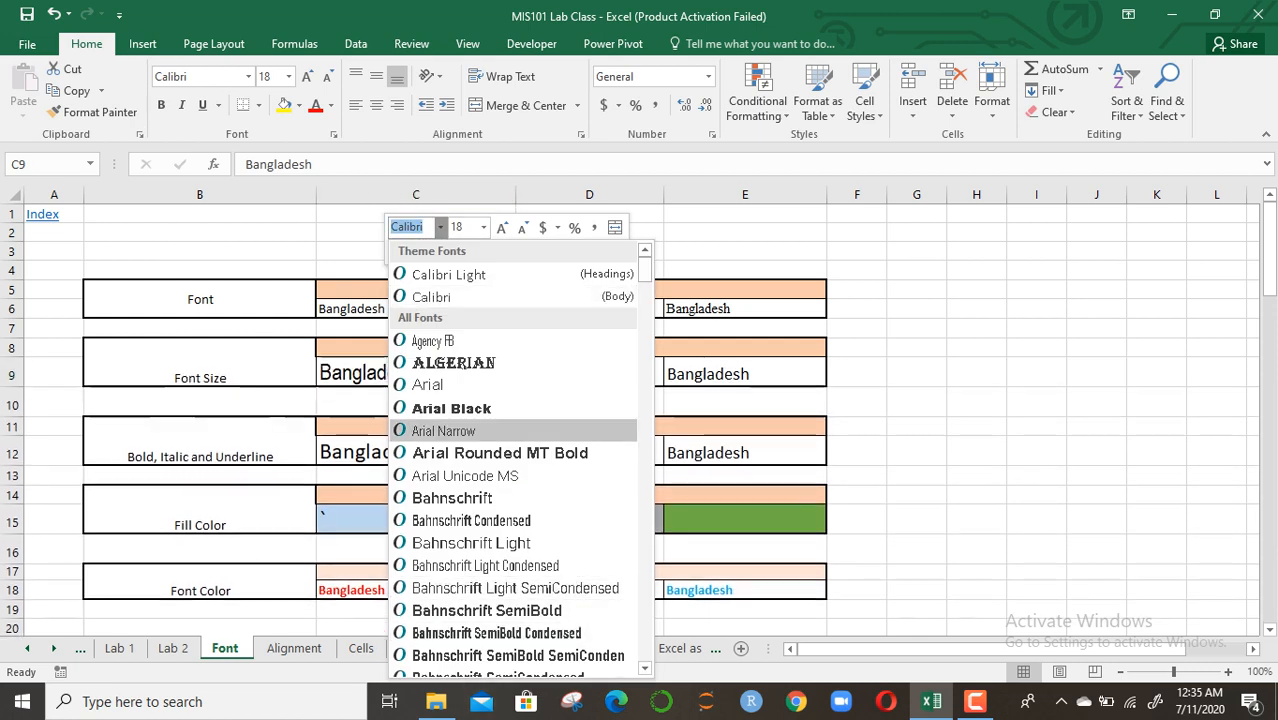
click(483, 227)
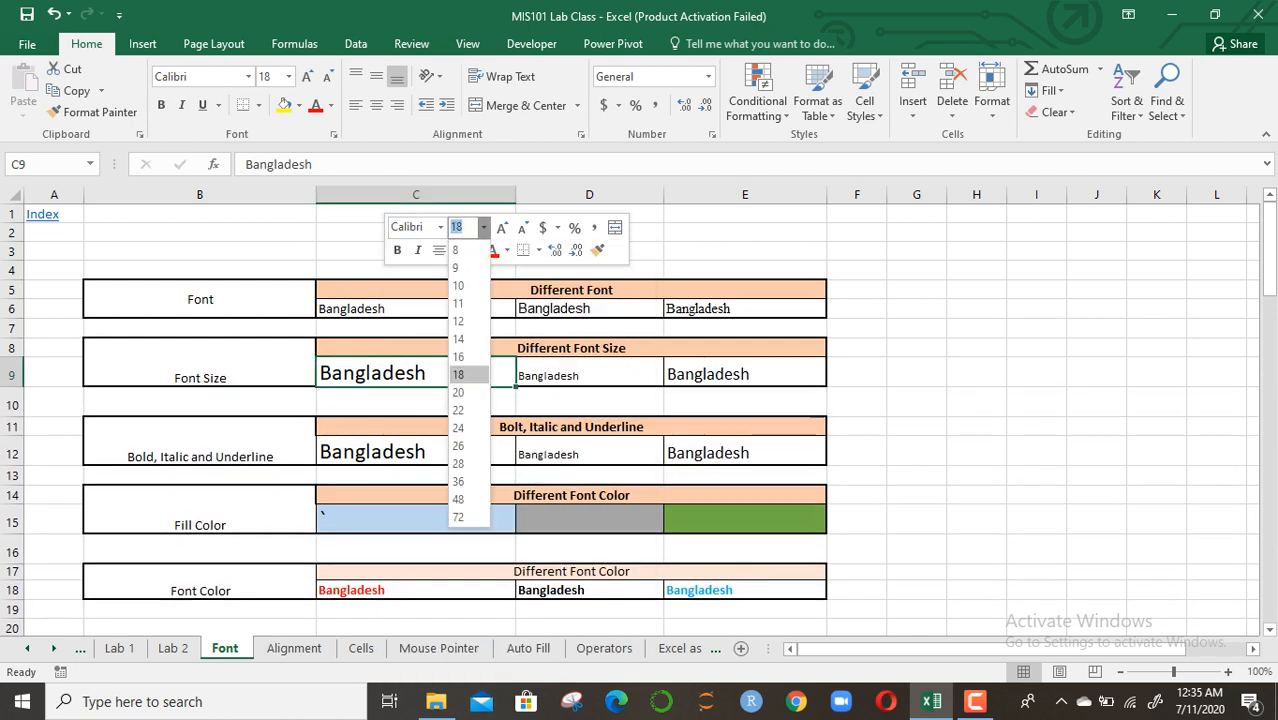
click(483, 227)
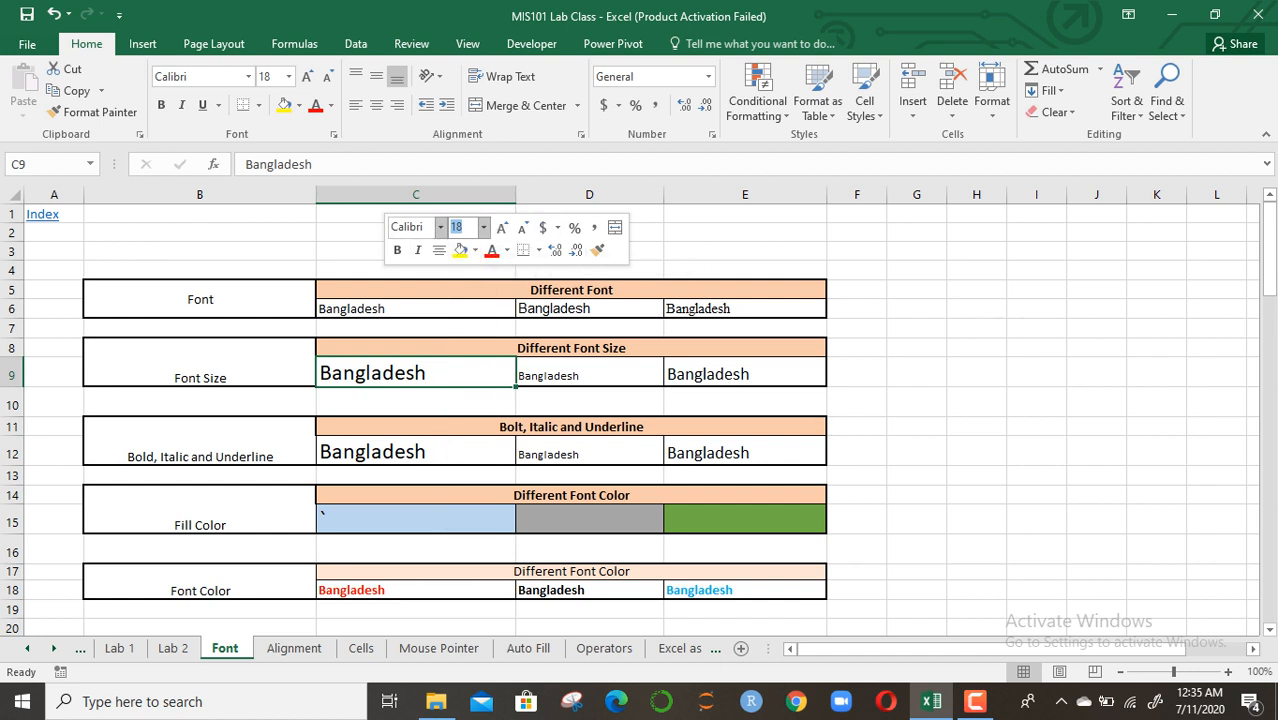
click(415, 404)
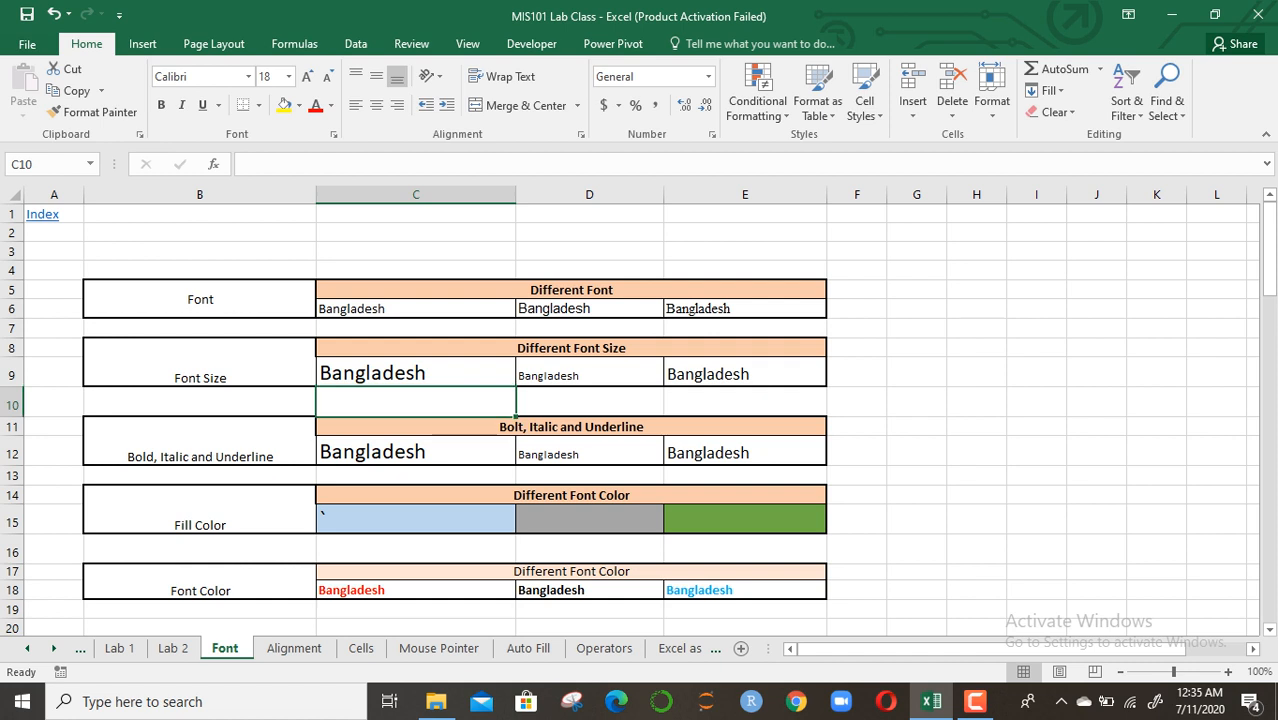
Compare the font sizes of cells C9, D9 and E9, and review the size and formatting options for C9
click(415, 374)
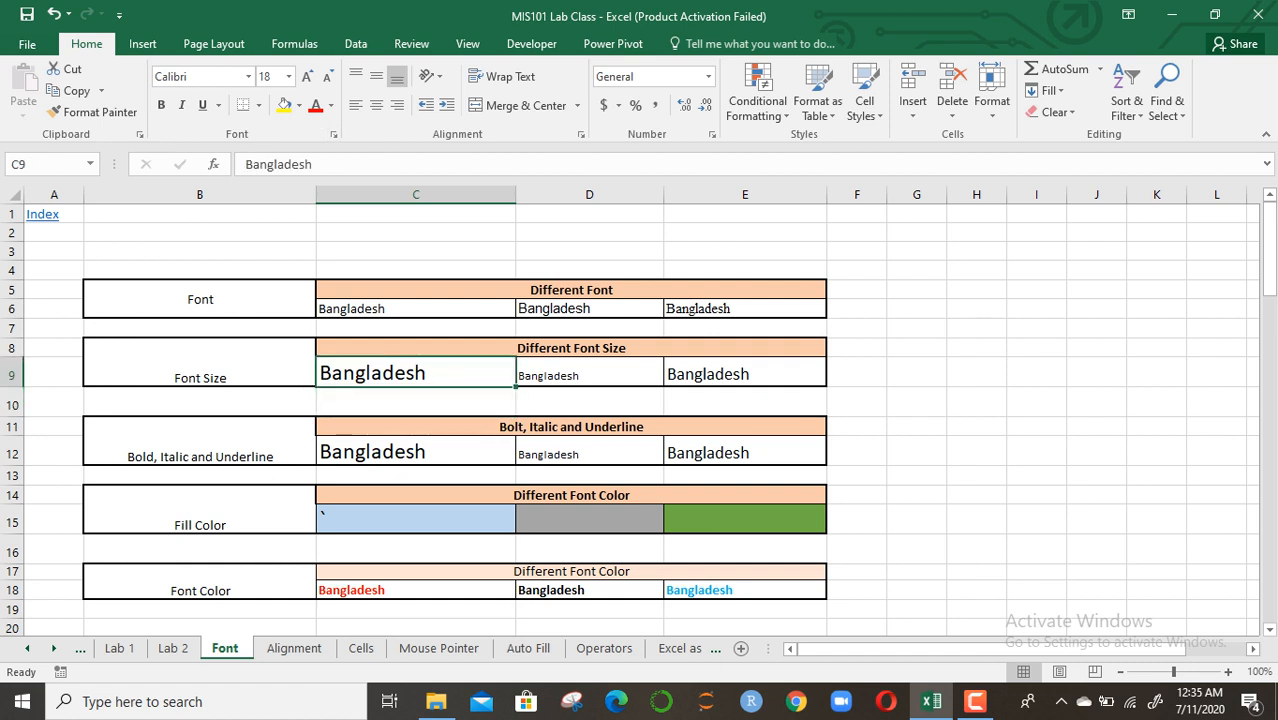
click(589, 373)
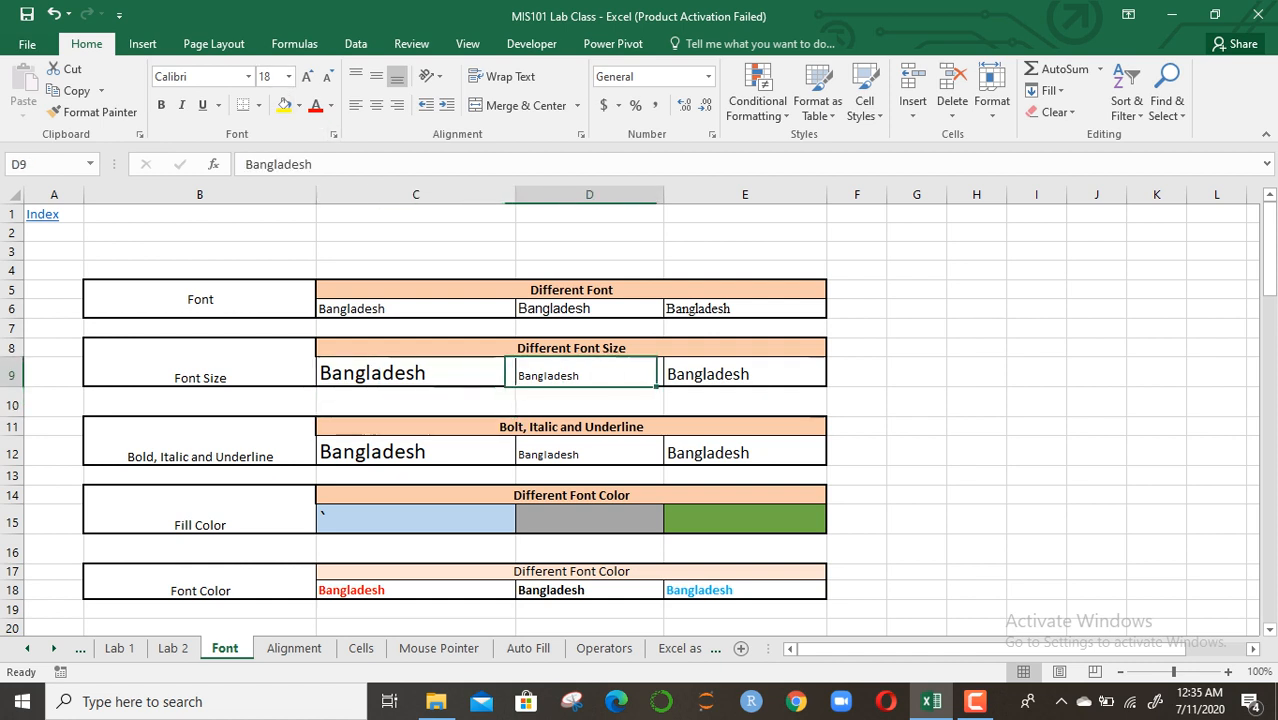
click(745, 373)
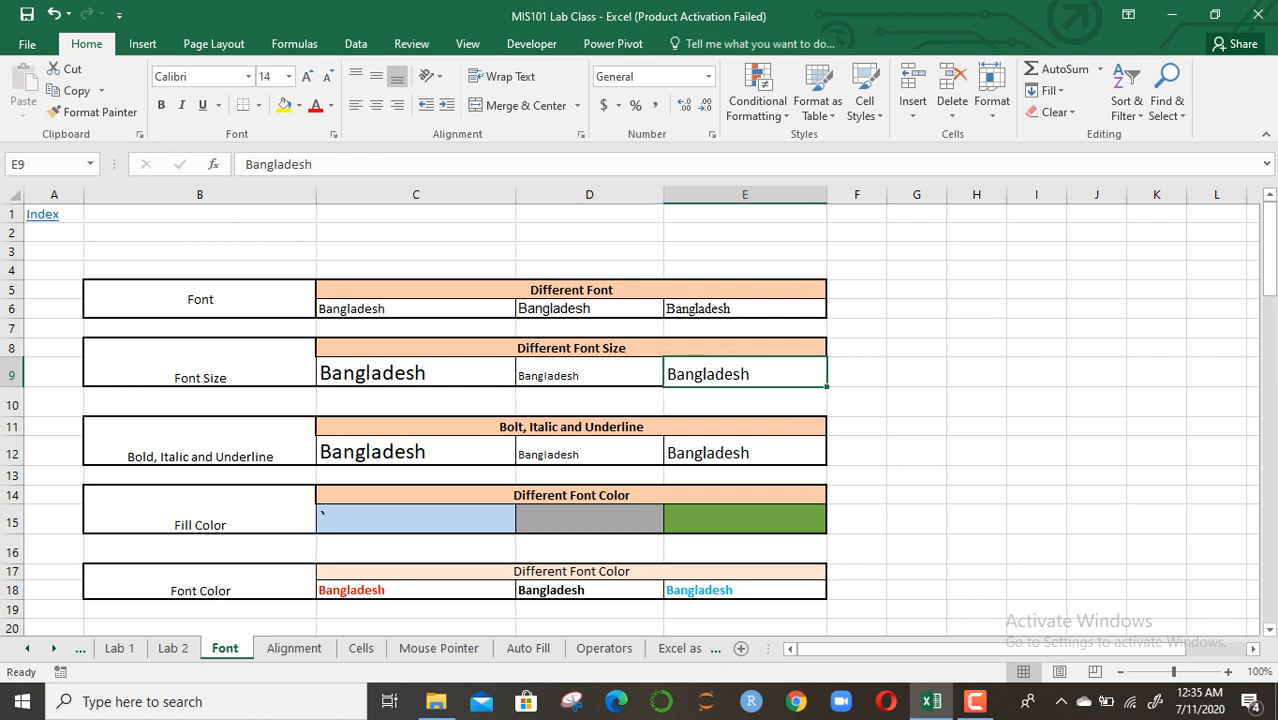
click(415, 373)
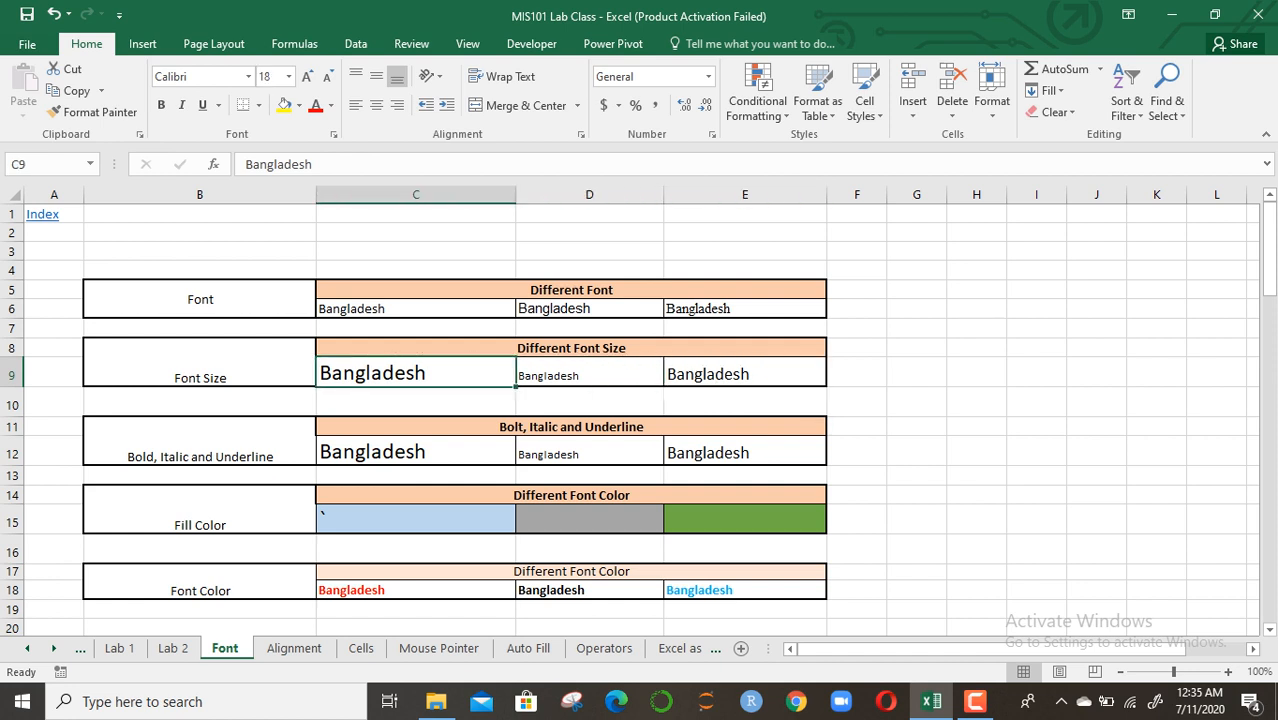
click(288, 76)
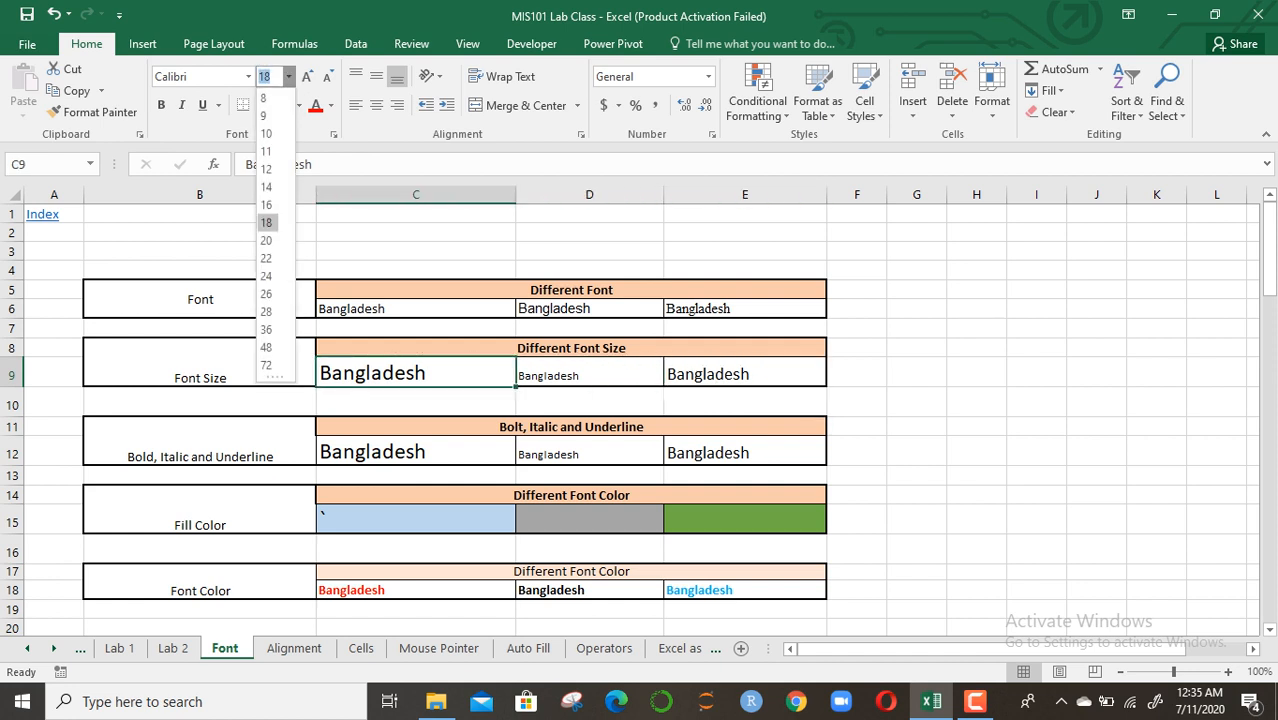
click(436, 373)
right_click(436, 373)
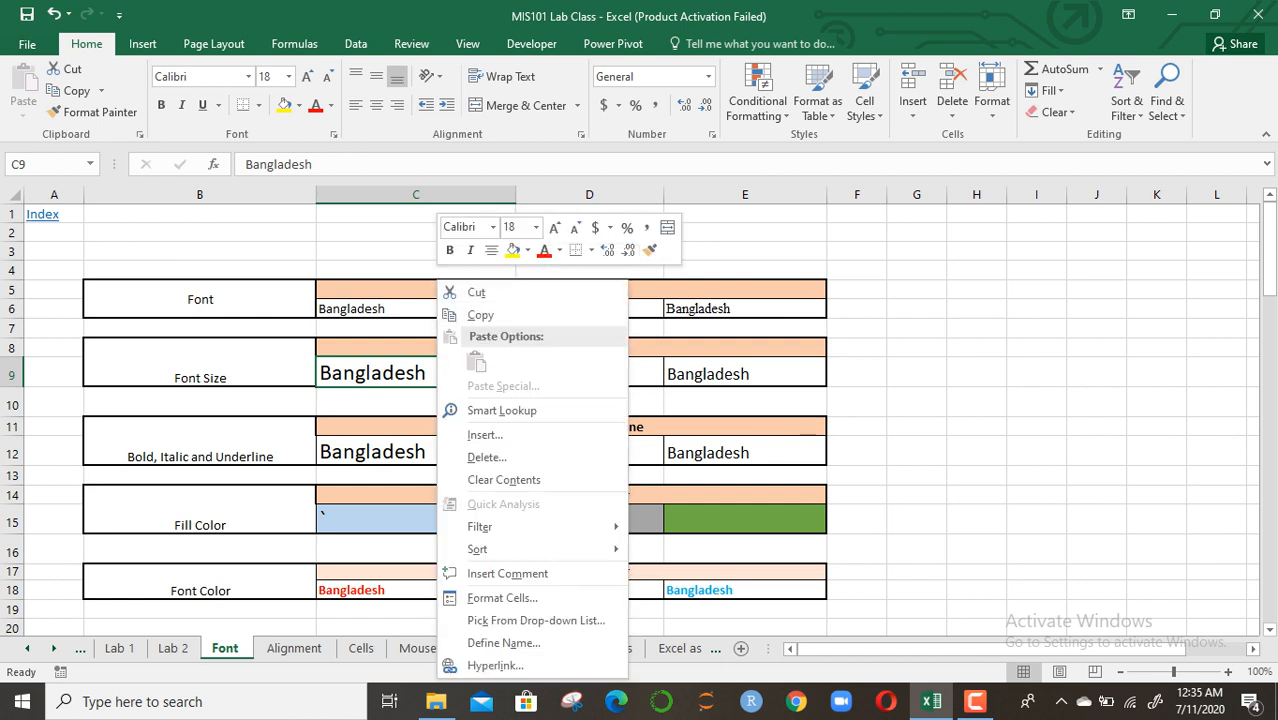
key(Escape)
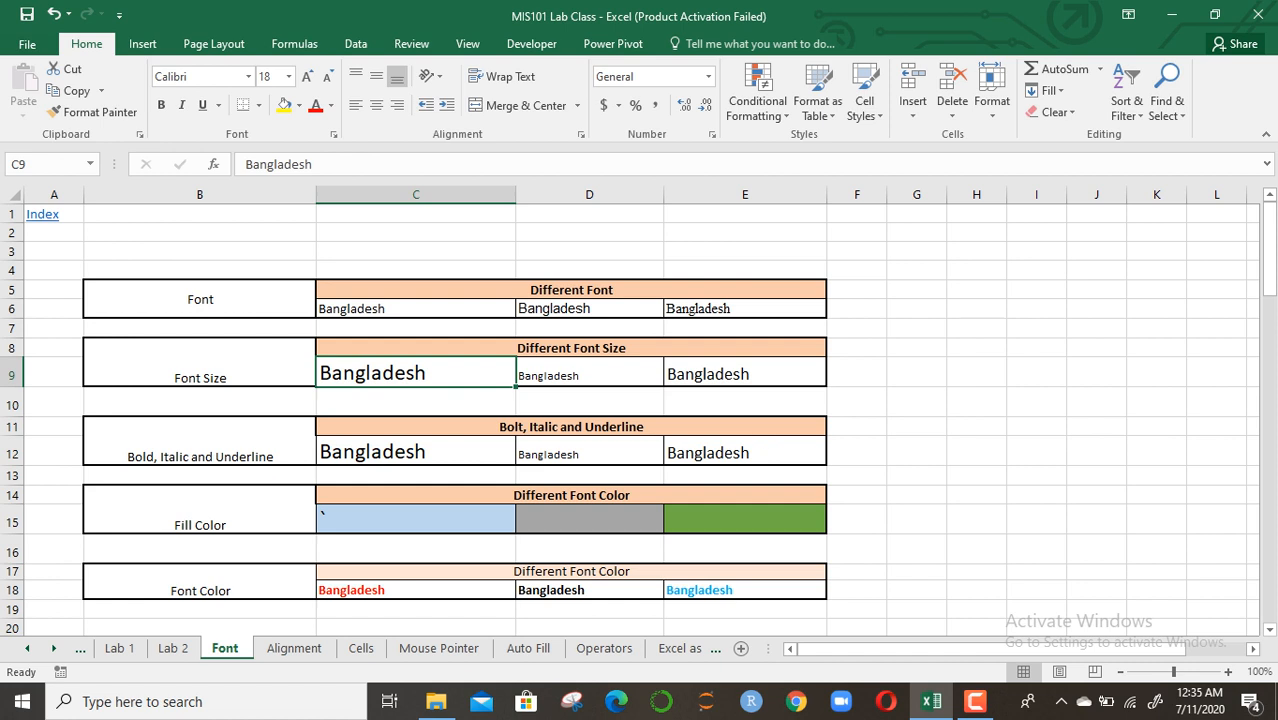
Italicize the Bangladesh text in cell D12 and underline the one in cell E12
click(416, 451)
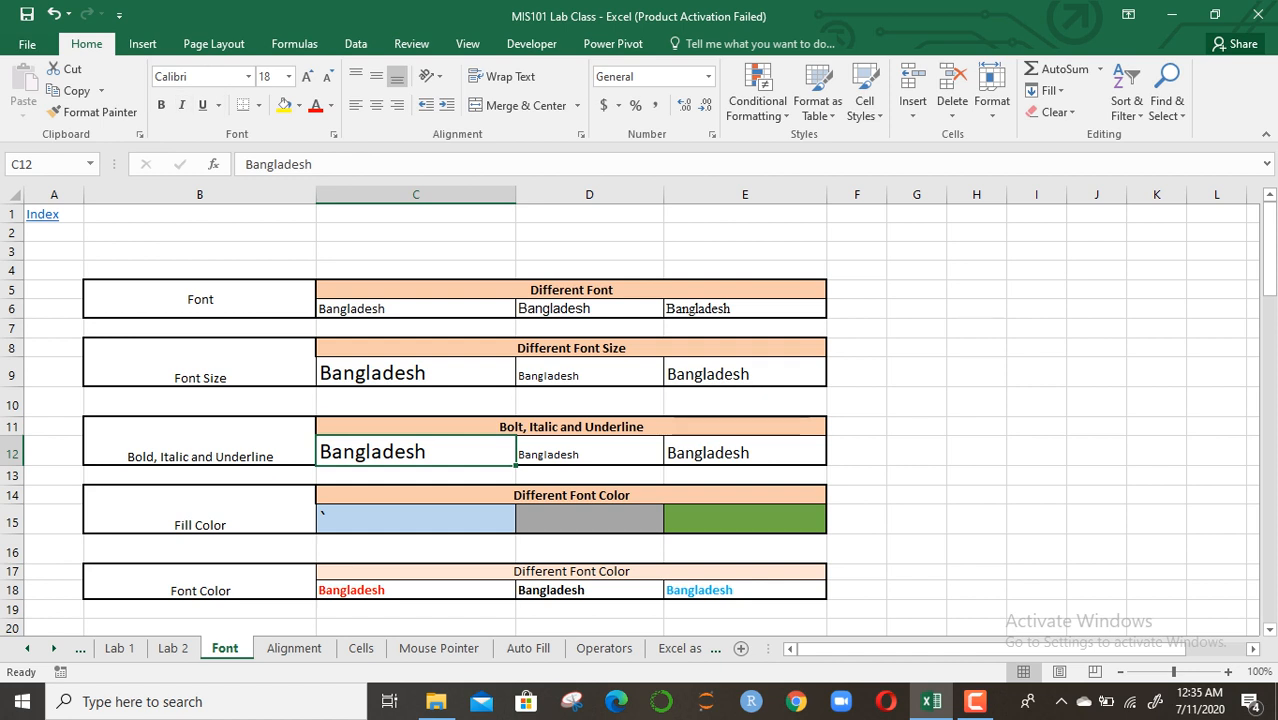
click(589, 452)
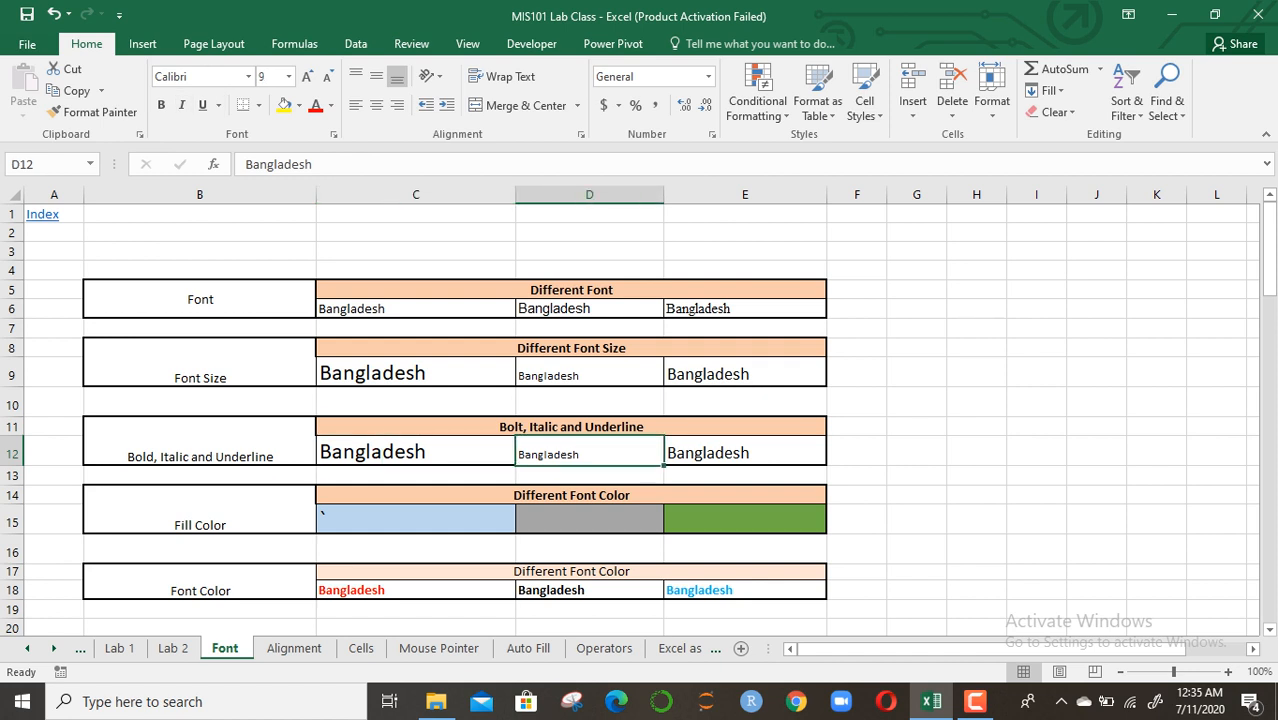
click(181, 105)
click(745, 452)
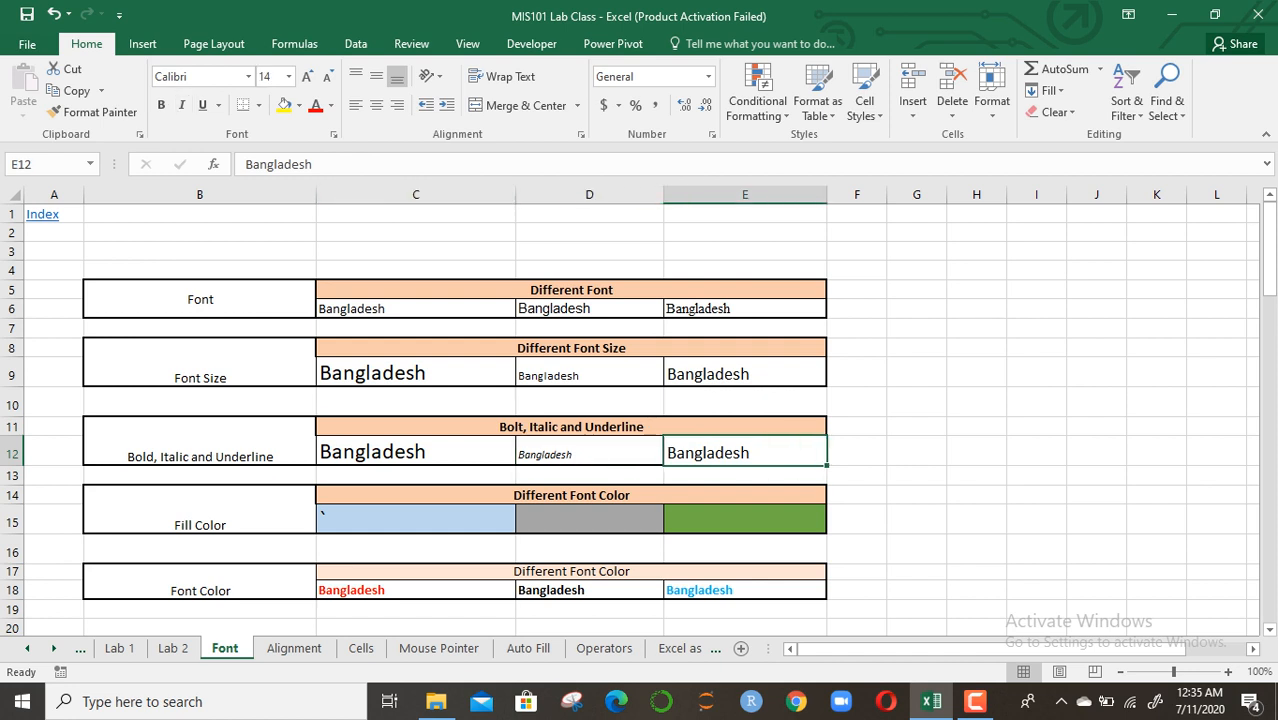
click(202, 105)
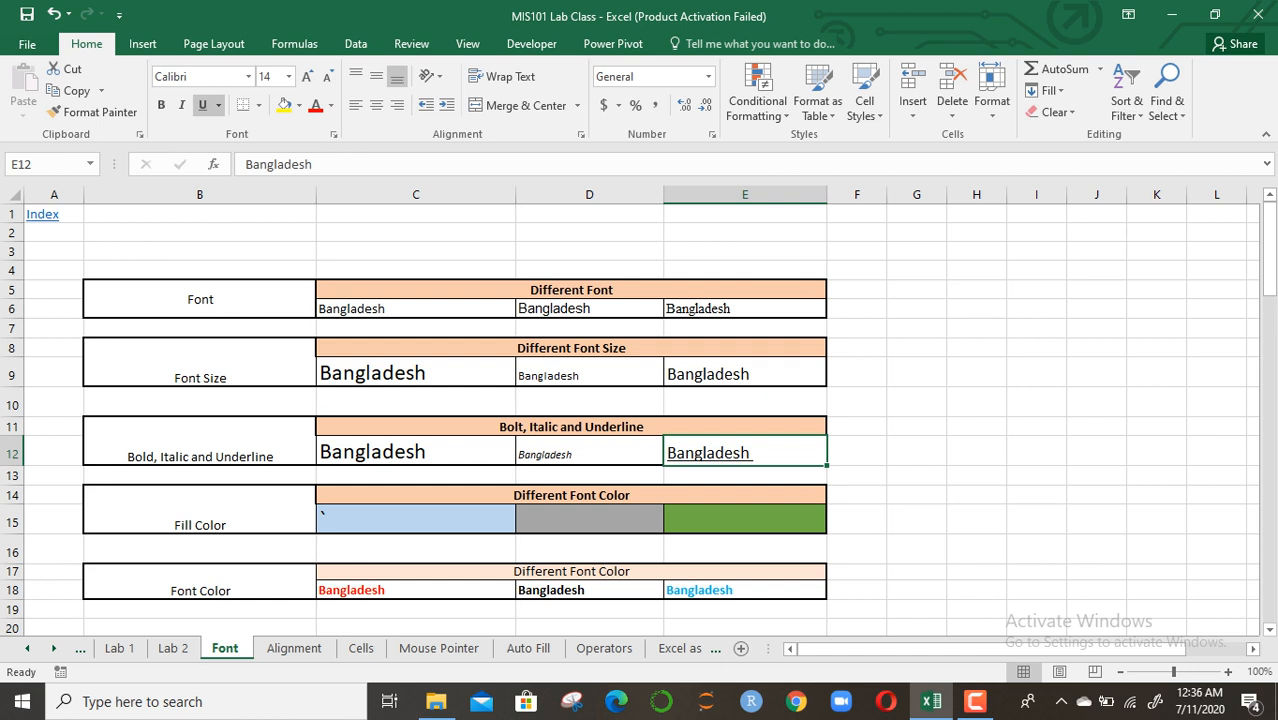
Review the formatted samples in row 12 and the filled cells C15 and D15, and check the worksheet's print preview
key(Up)
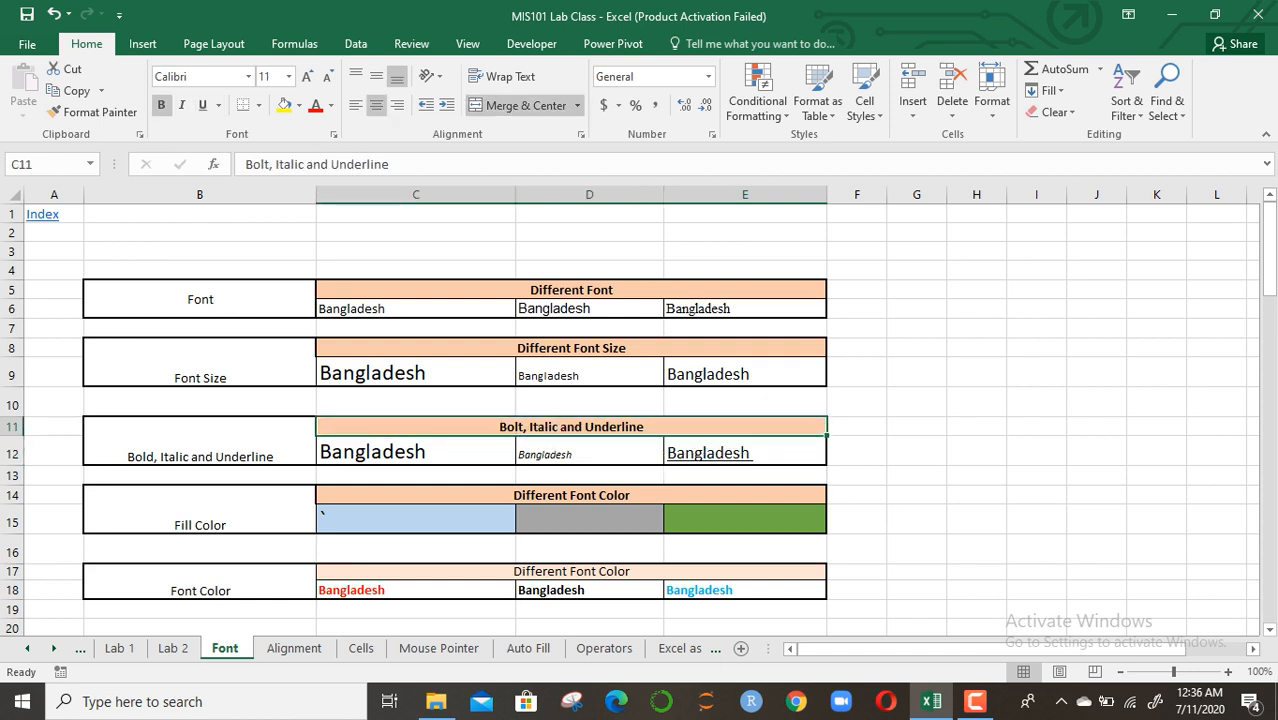
key(Down)
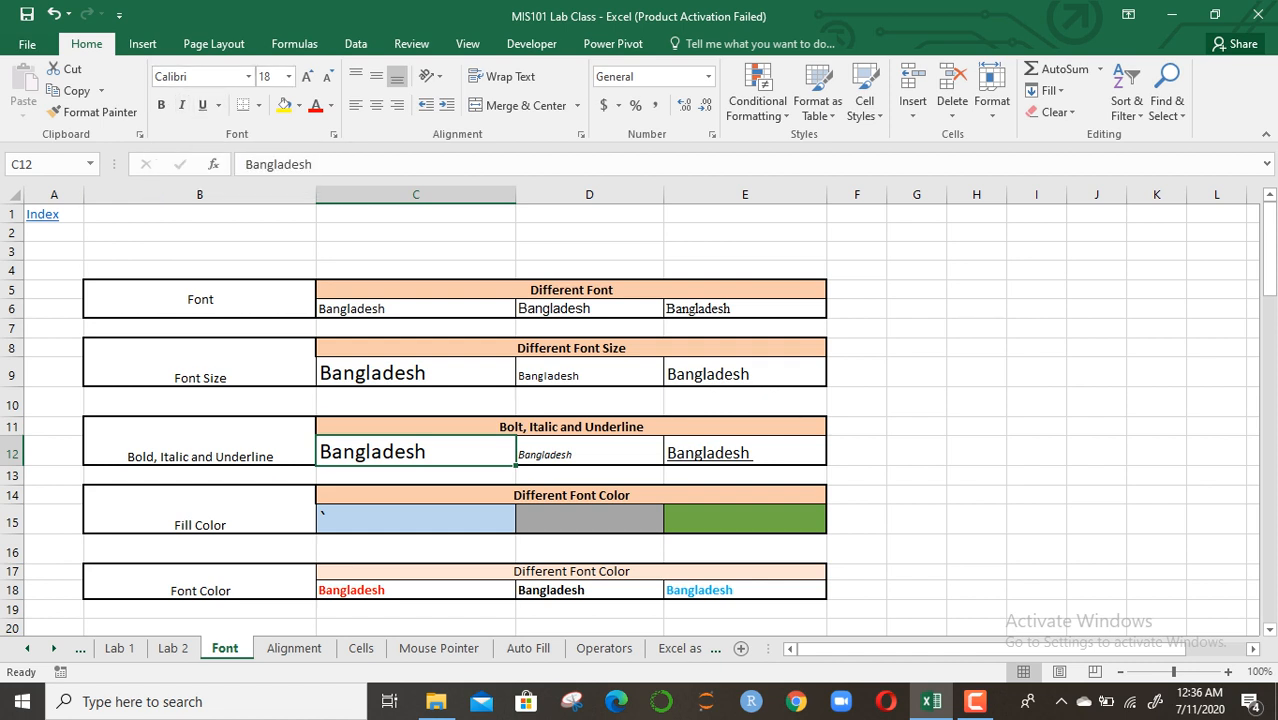
key(Down)
key(Down)
key(Down)
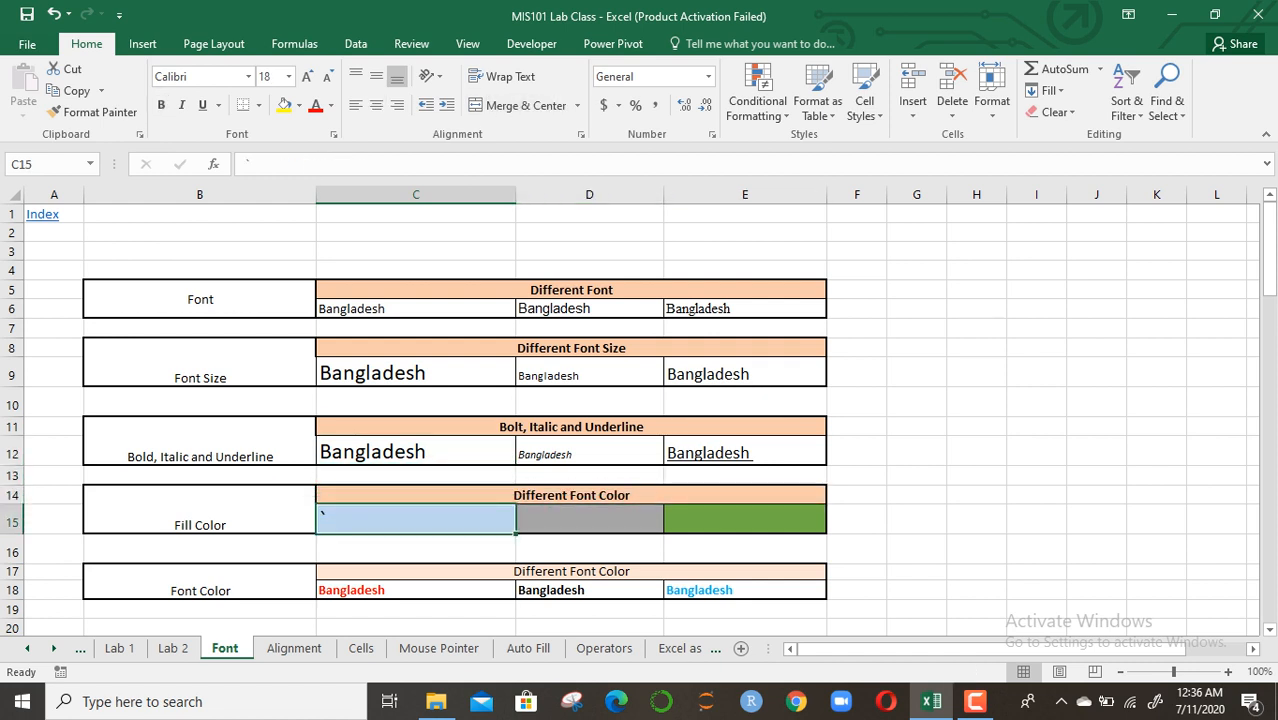
key(Right)
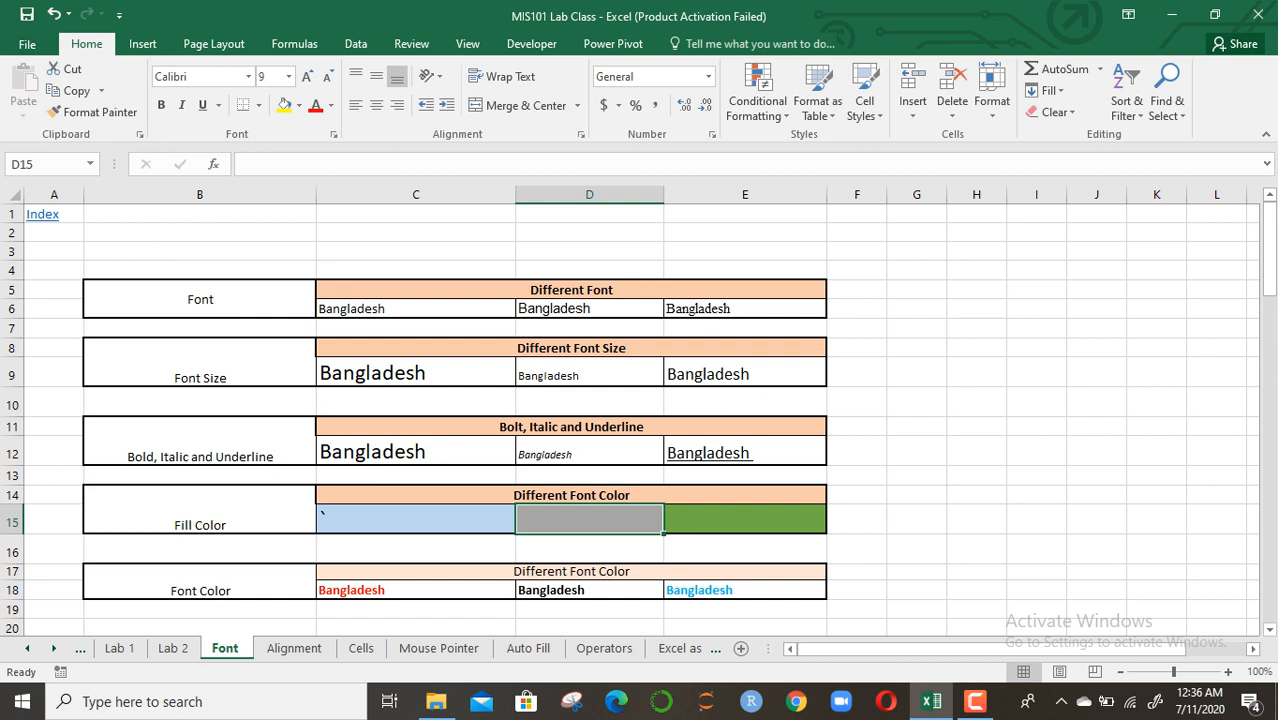
key(Left)
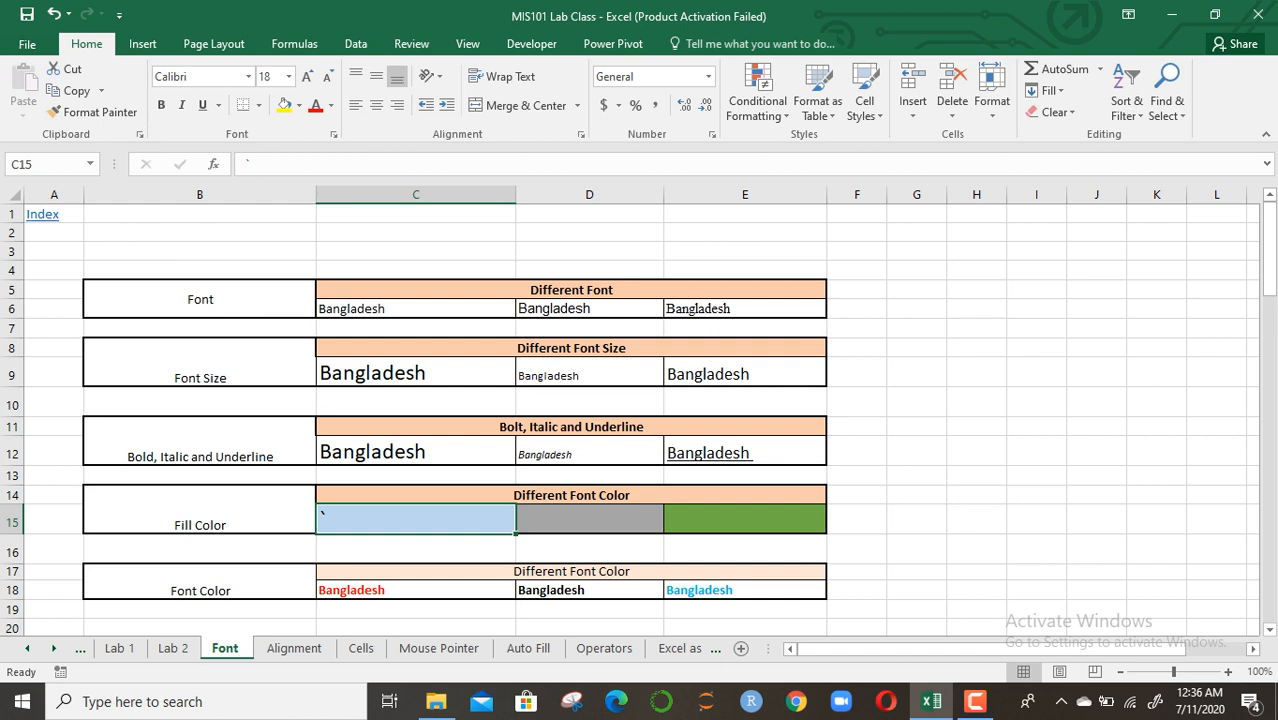
key(ctrl+p)
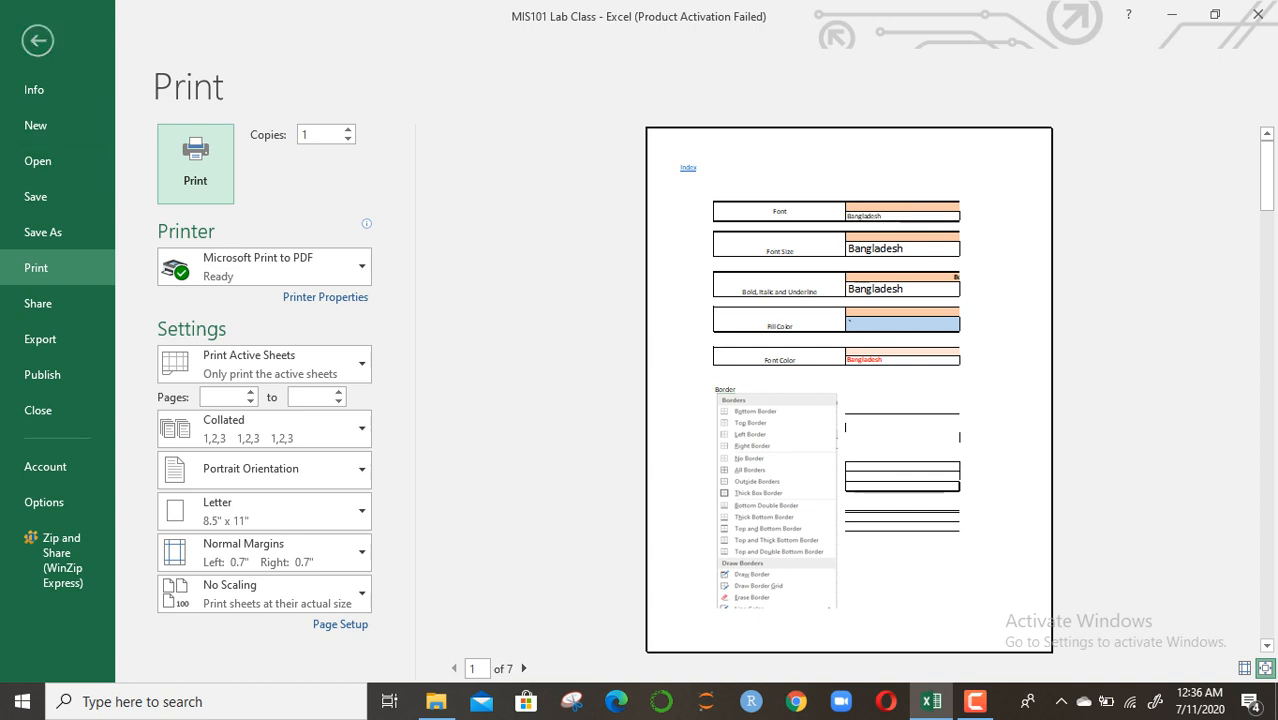
key(Escape)
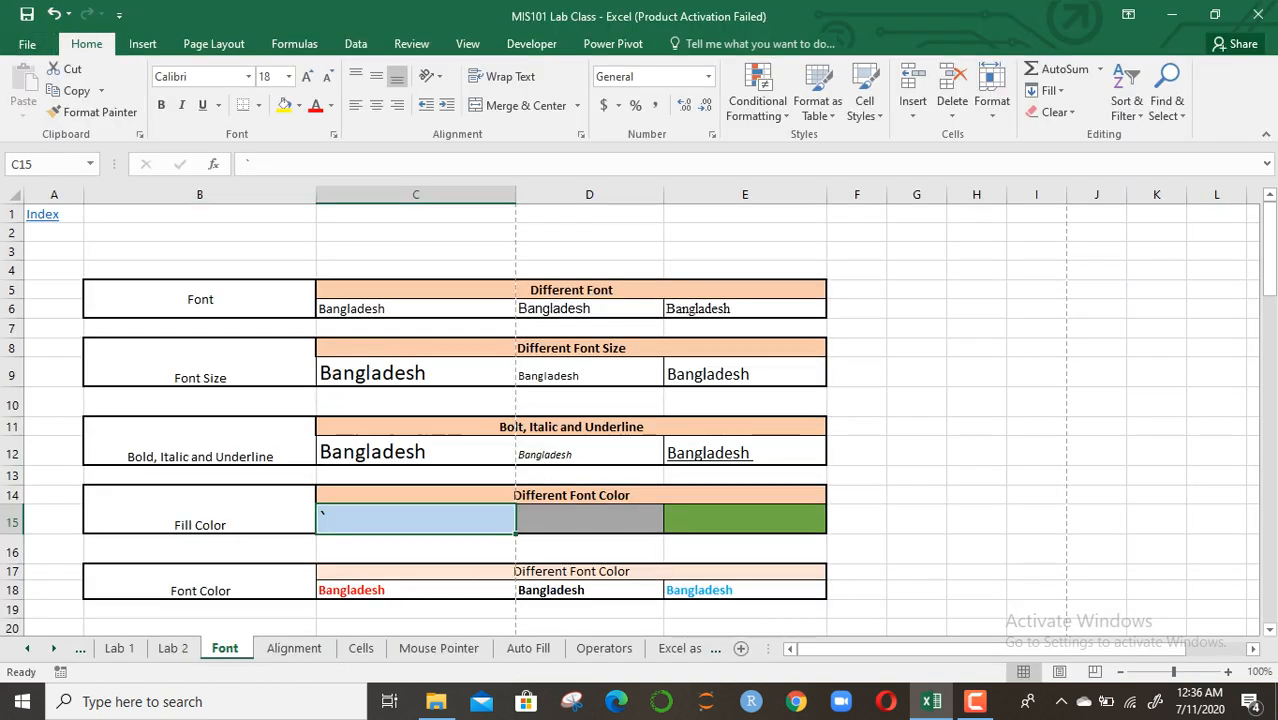
Fill cell C15 with a custom light green color, RGB 217, 249, 179
click(298, 105)
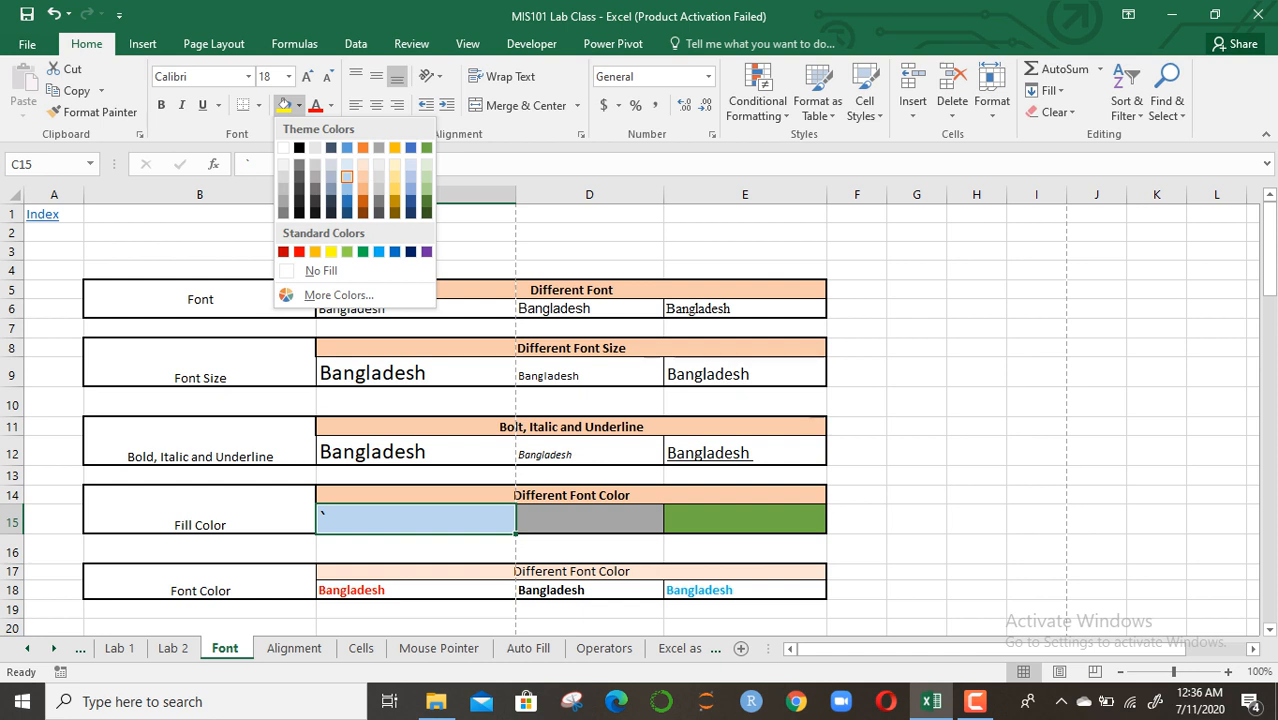
key(Escape)
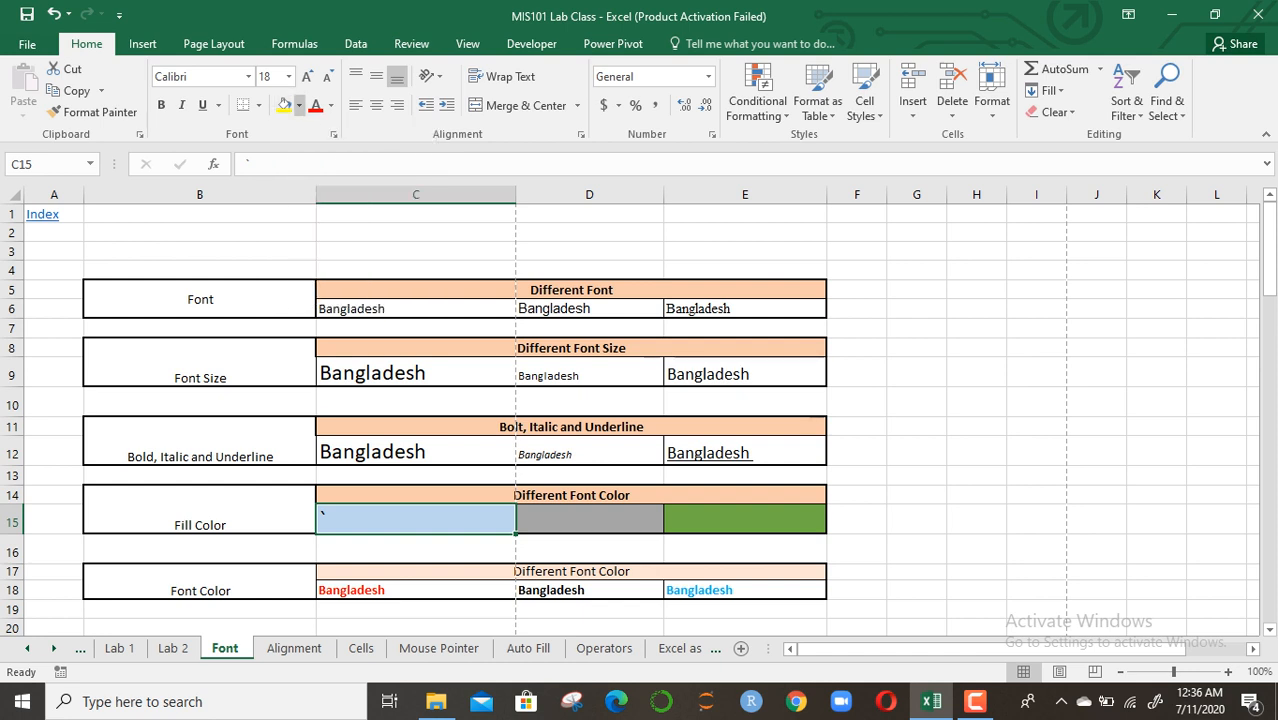
click(298, 105)
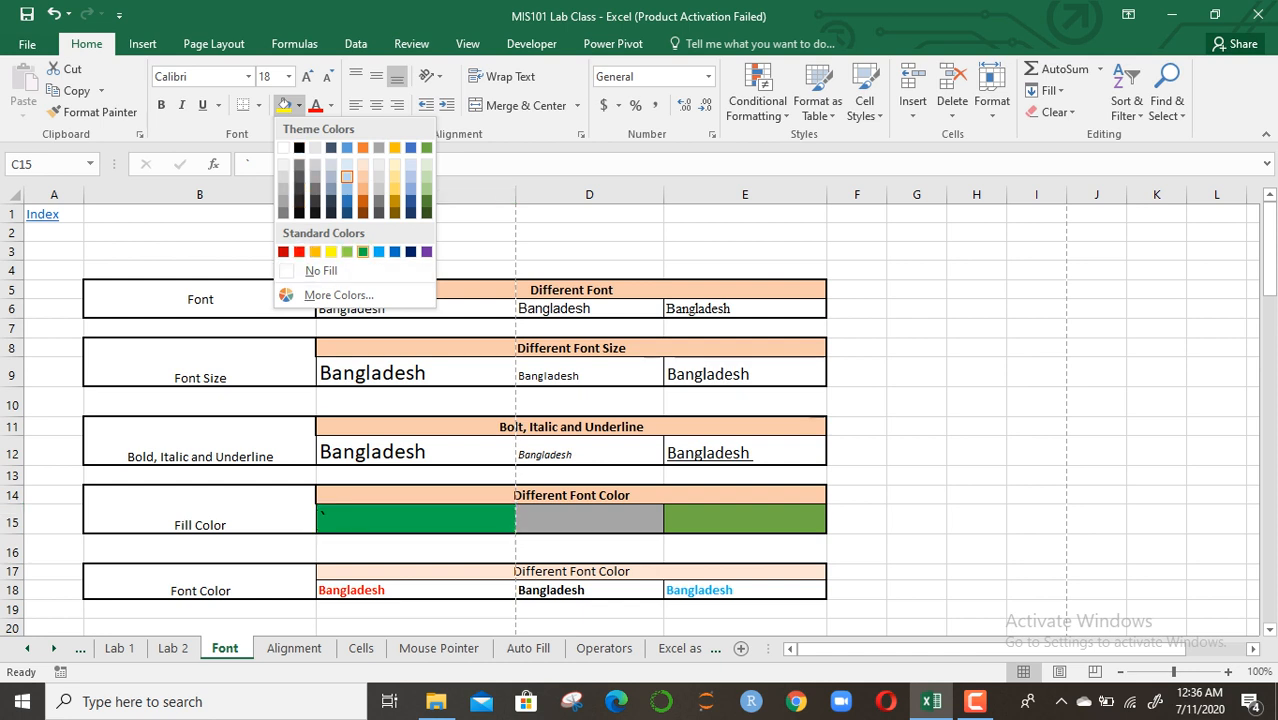
click(338, 295)
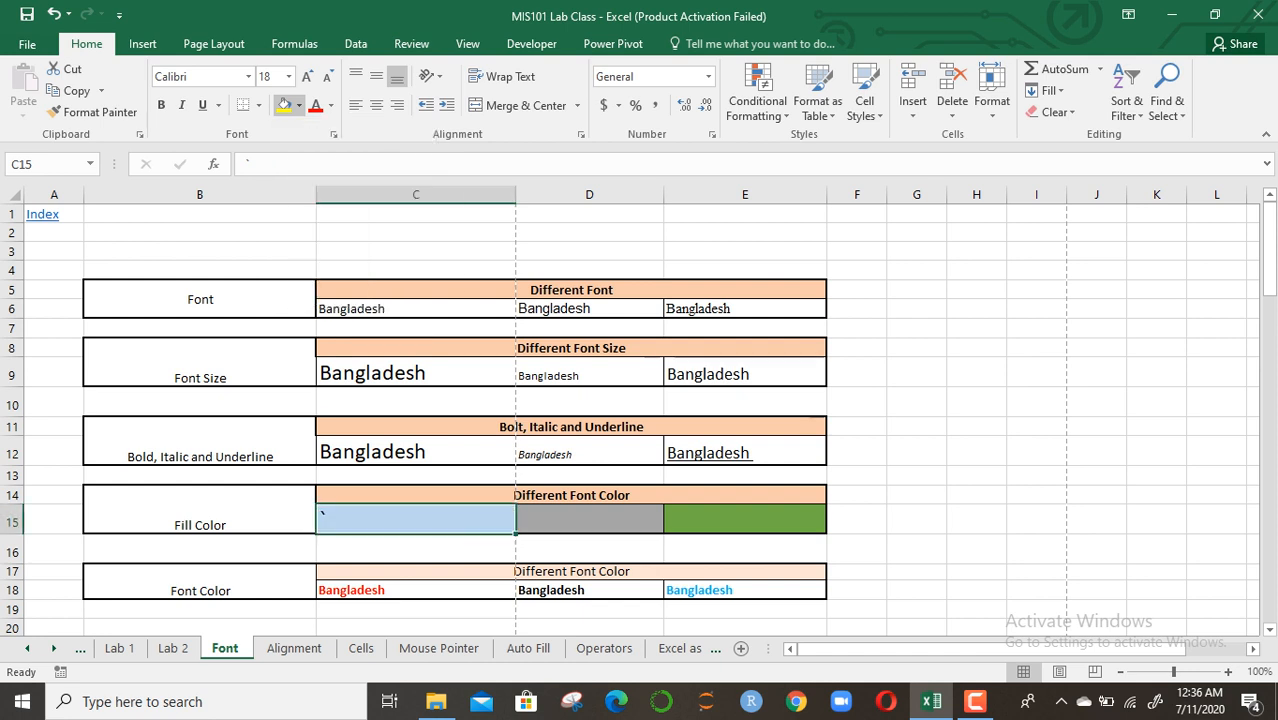
drag(231, 197, 177, 163)
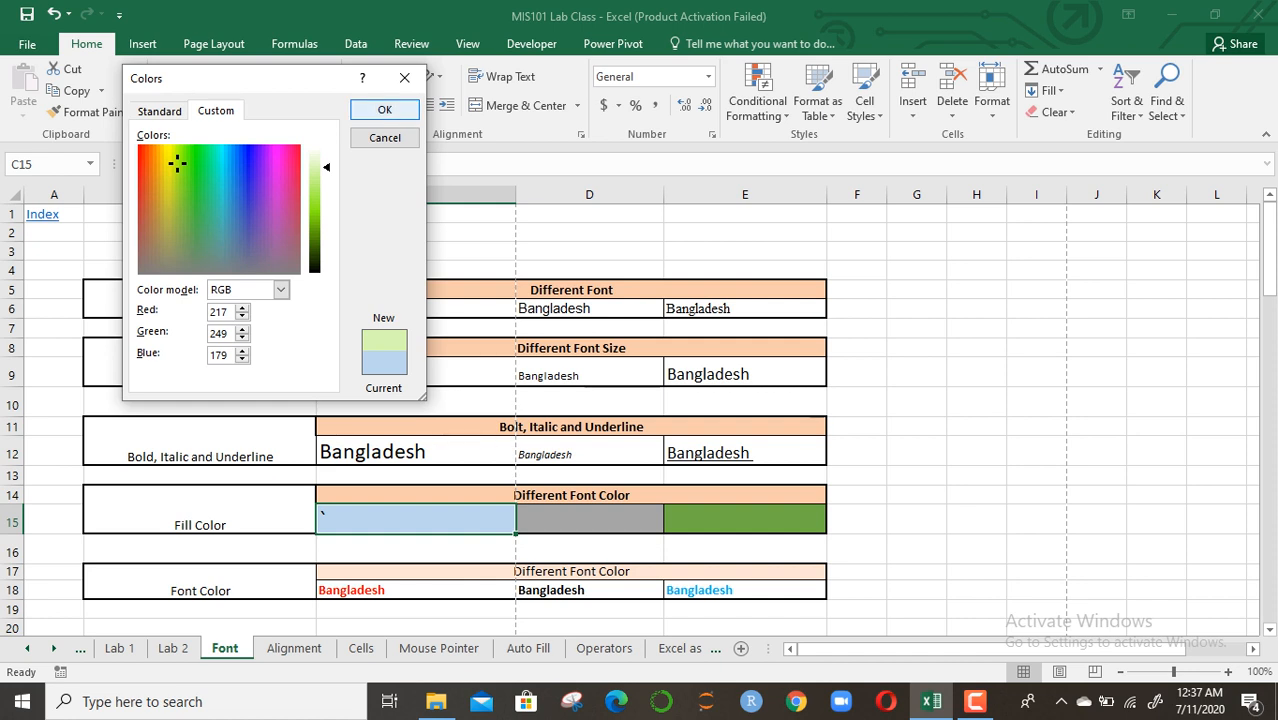
click(385, 110)
click(572, 495)
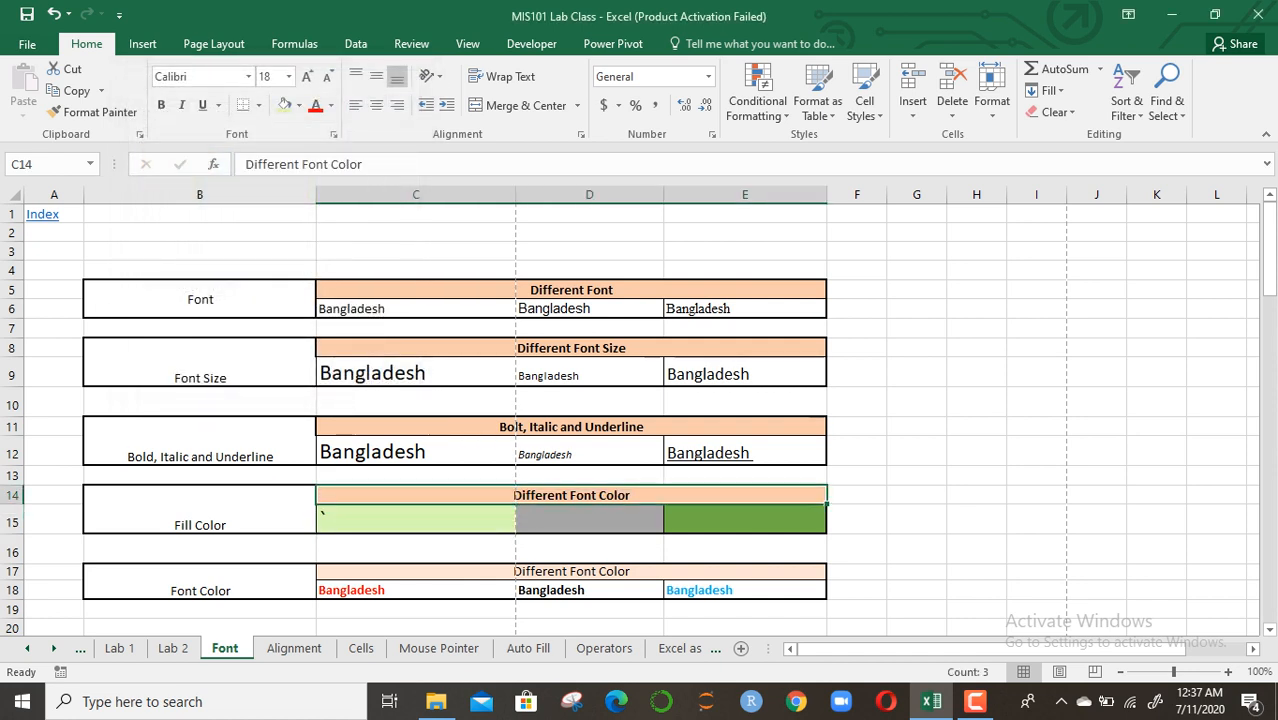
Examine the font color choices and quick formatting options for the red Bangladesh text in cell C18
click(589, 519)
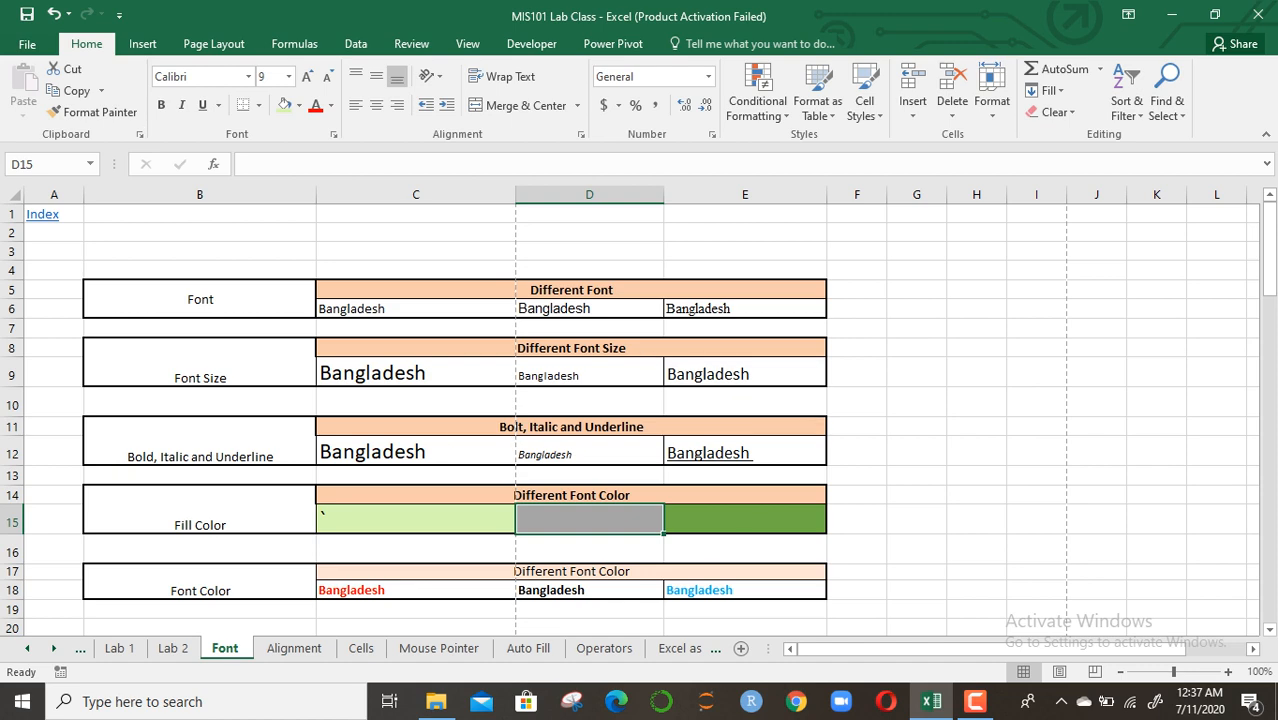
key(Down)
key(Down)
key(Down)
key(Down)
key(Down)
key(Down)
key(Down)
key(Down)
key(Down)
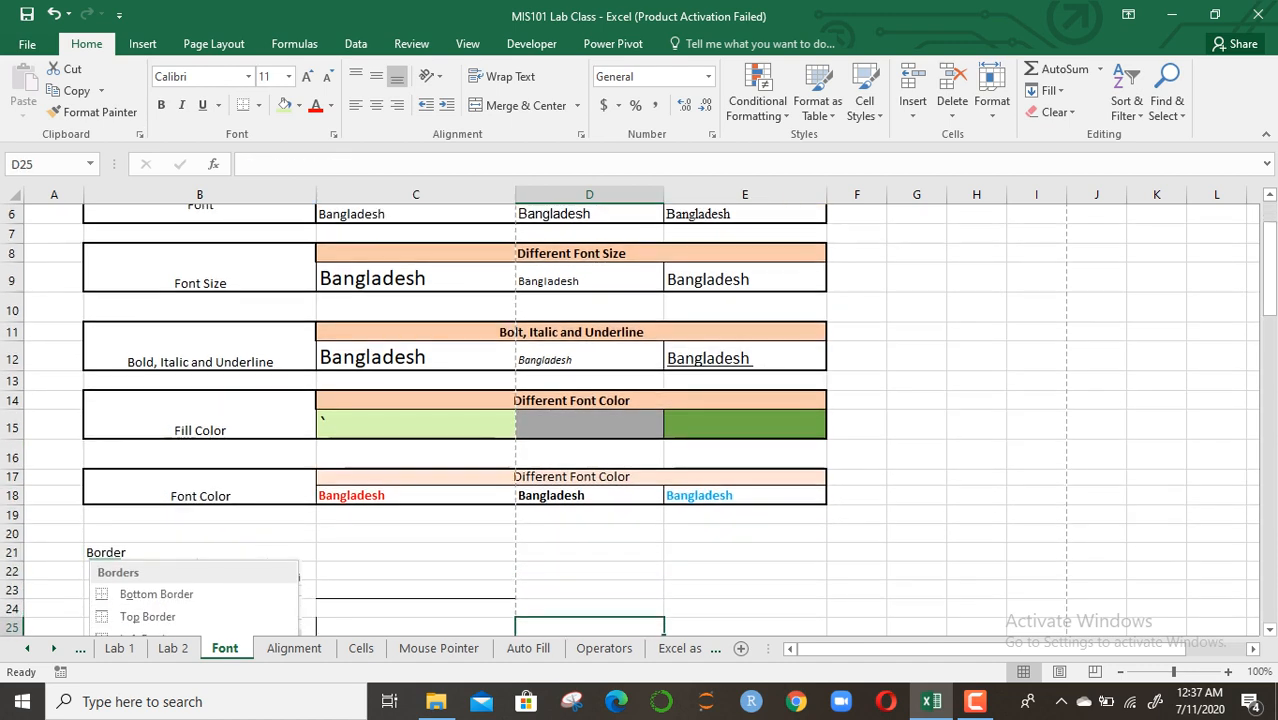
click(415, 495)
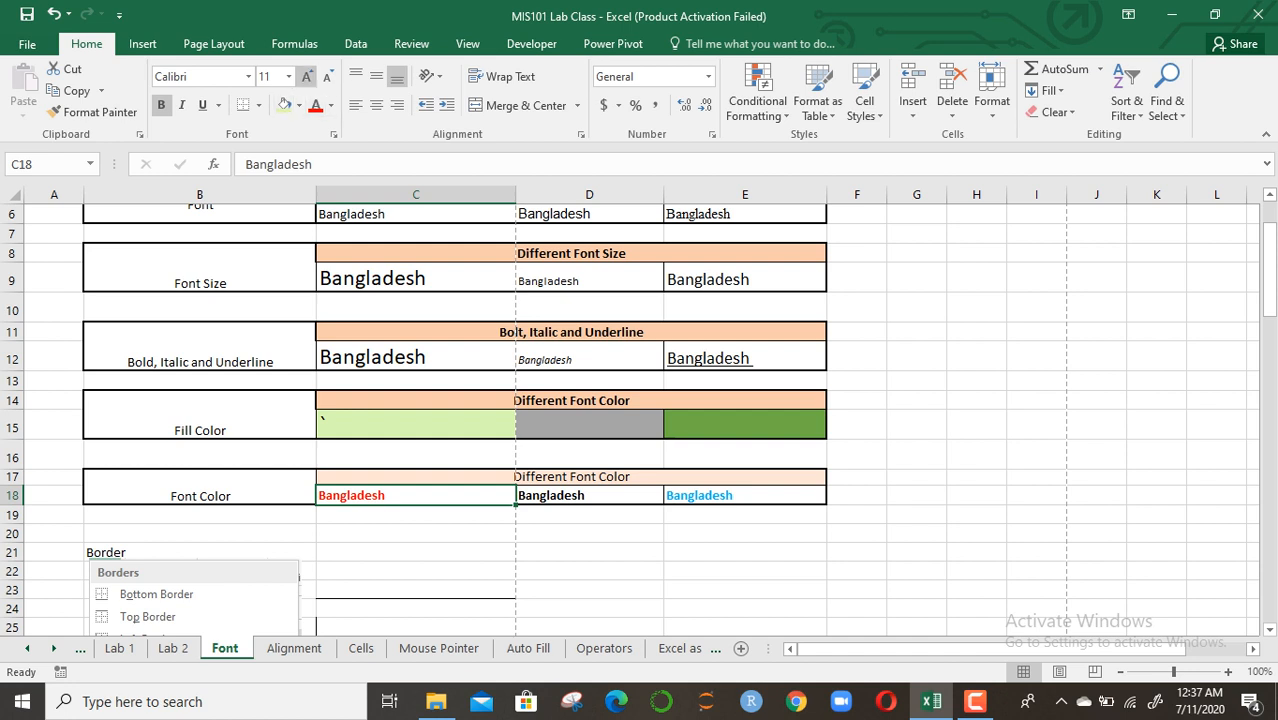
click(331, 105)
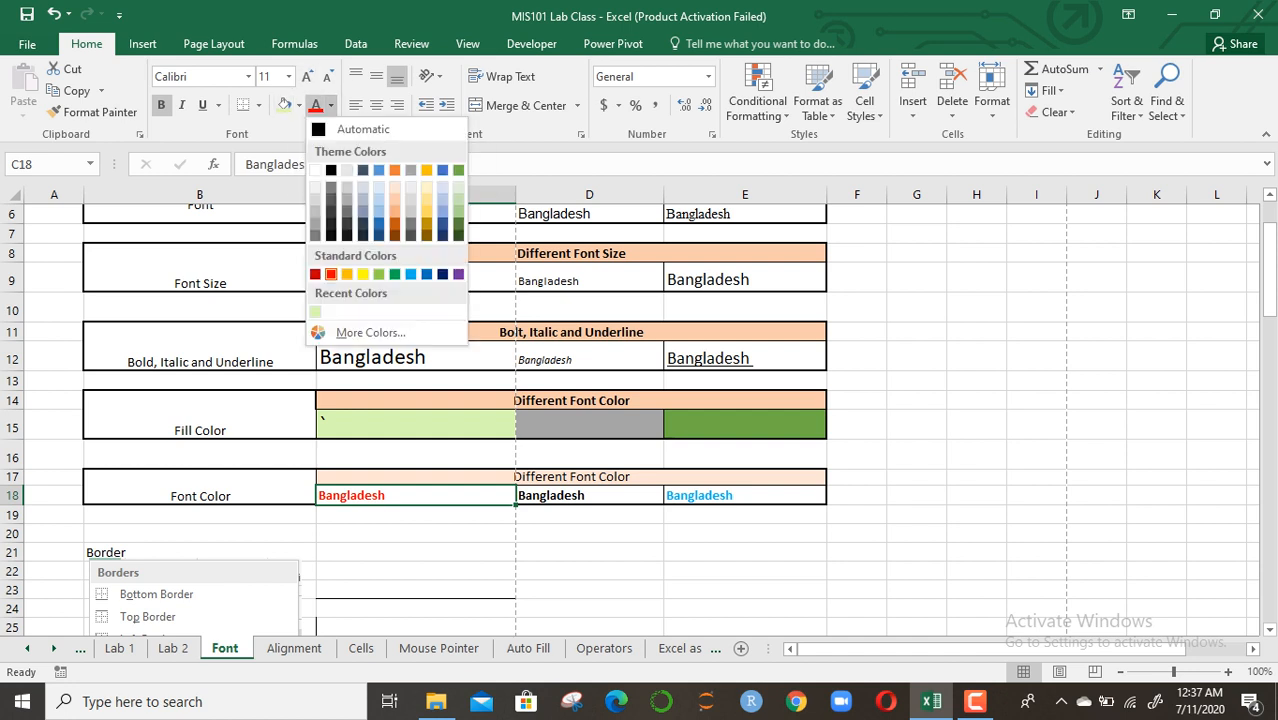
click(331, 105)
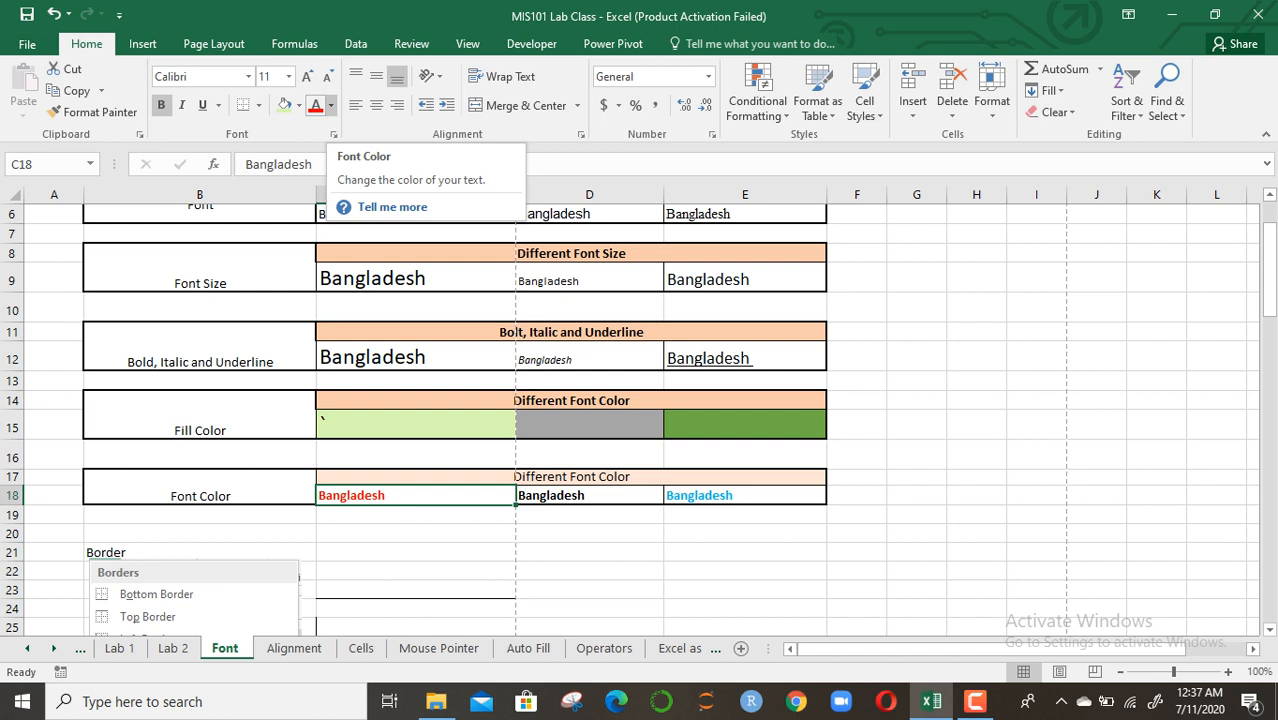
click(571, 477)
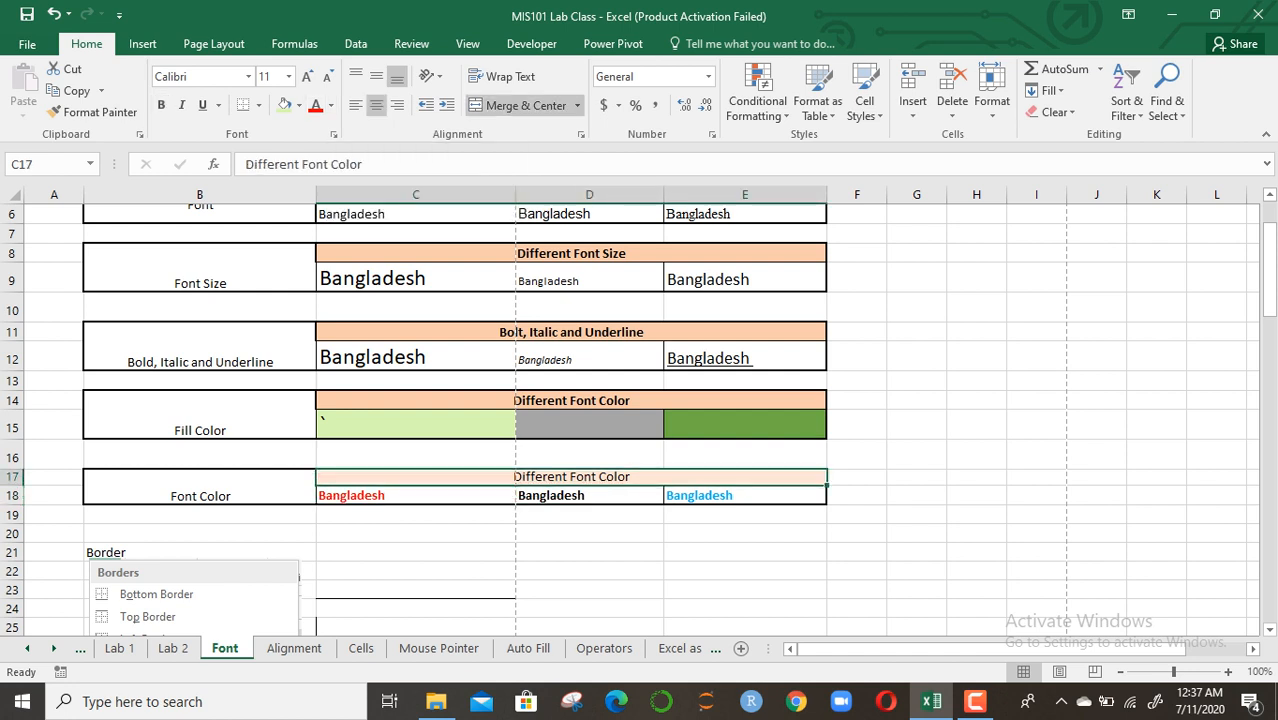
click(415, 496)
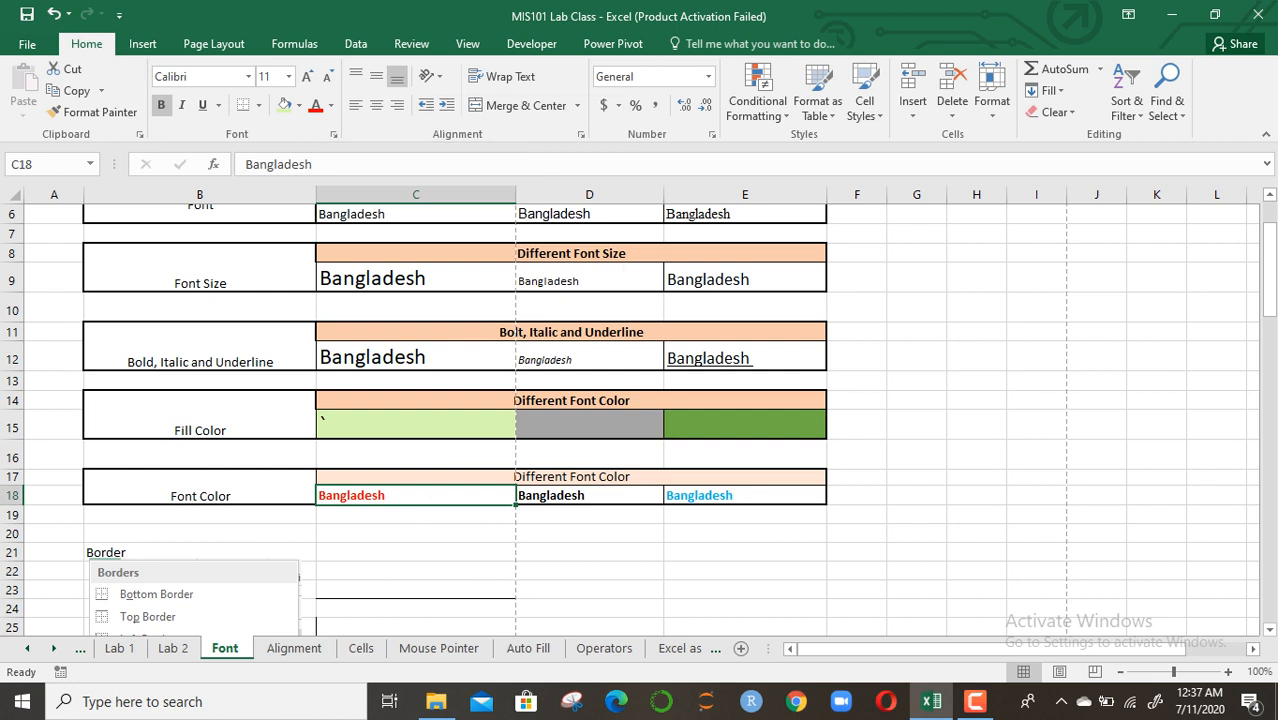
right_click(414, 497)
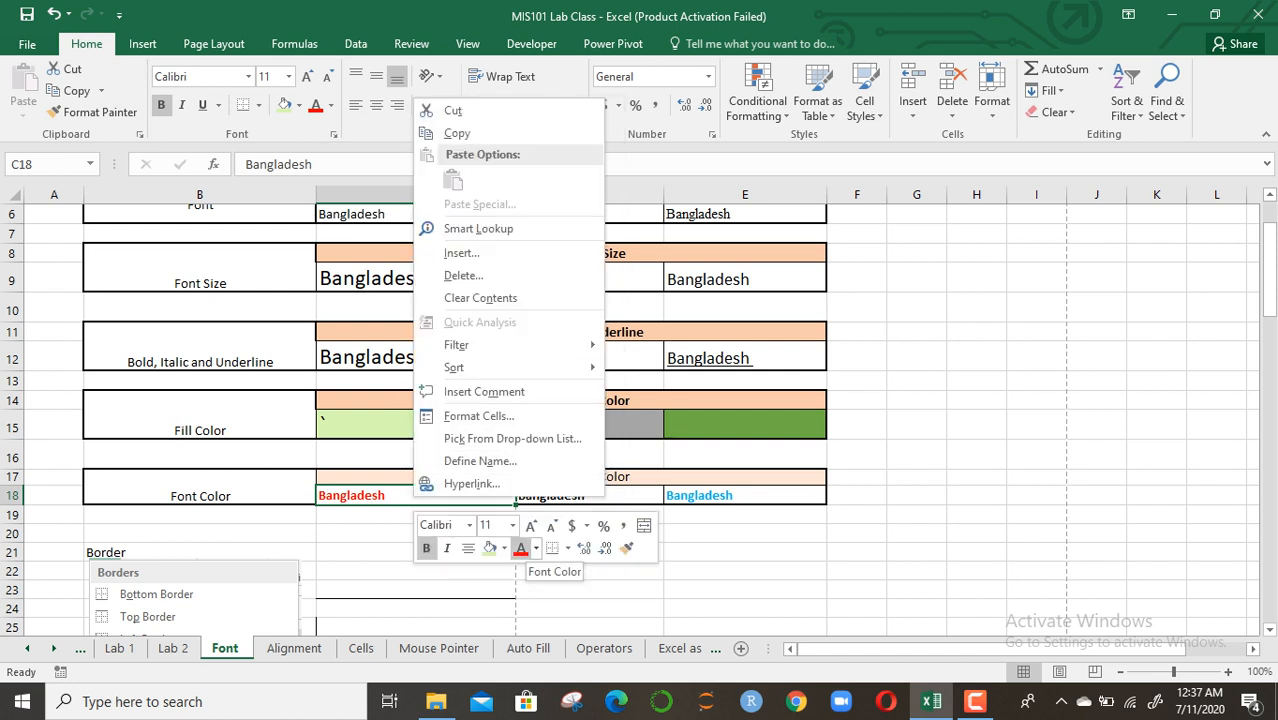
key(Escape)
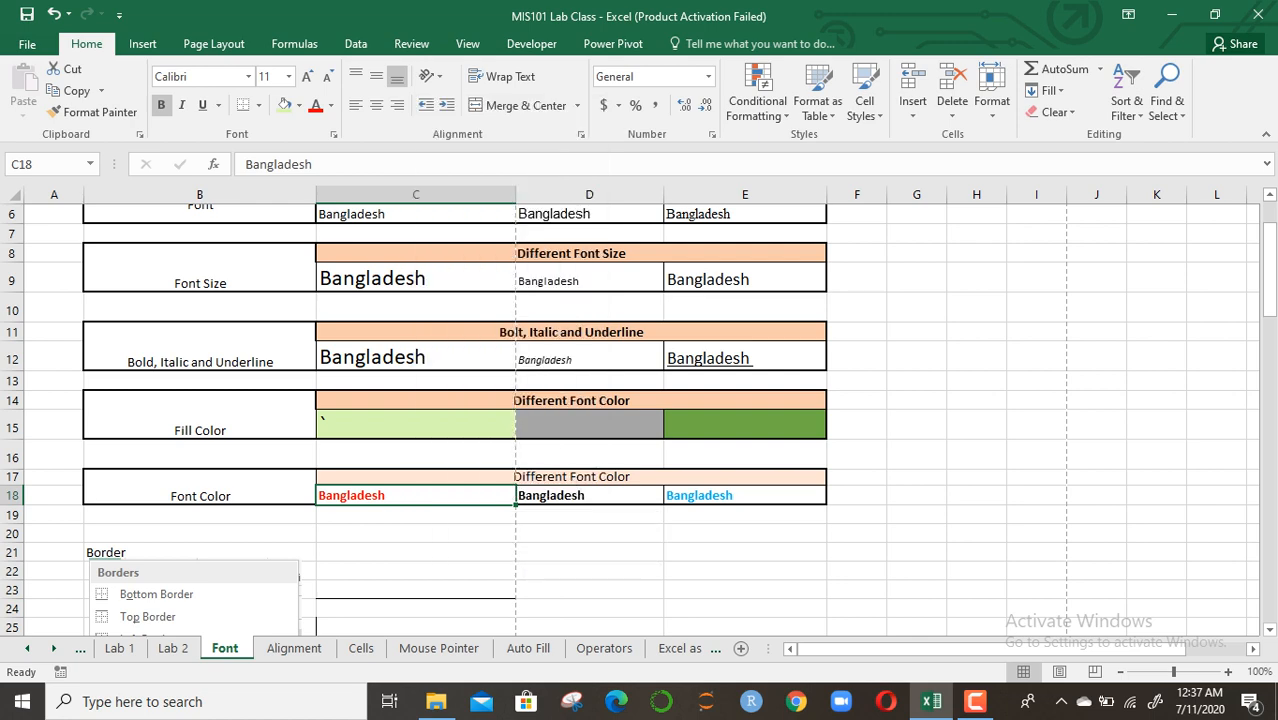
Look back over the worksheet's font samples and go down to the Border section with its sample borders in column C
key(Down)
key(Down)
key(Down)
key(Down)
key(Down)
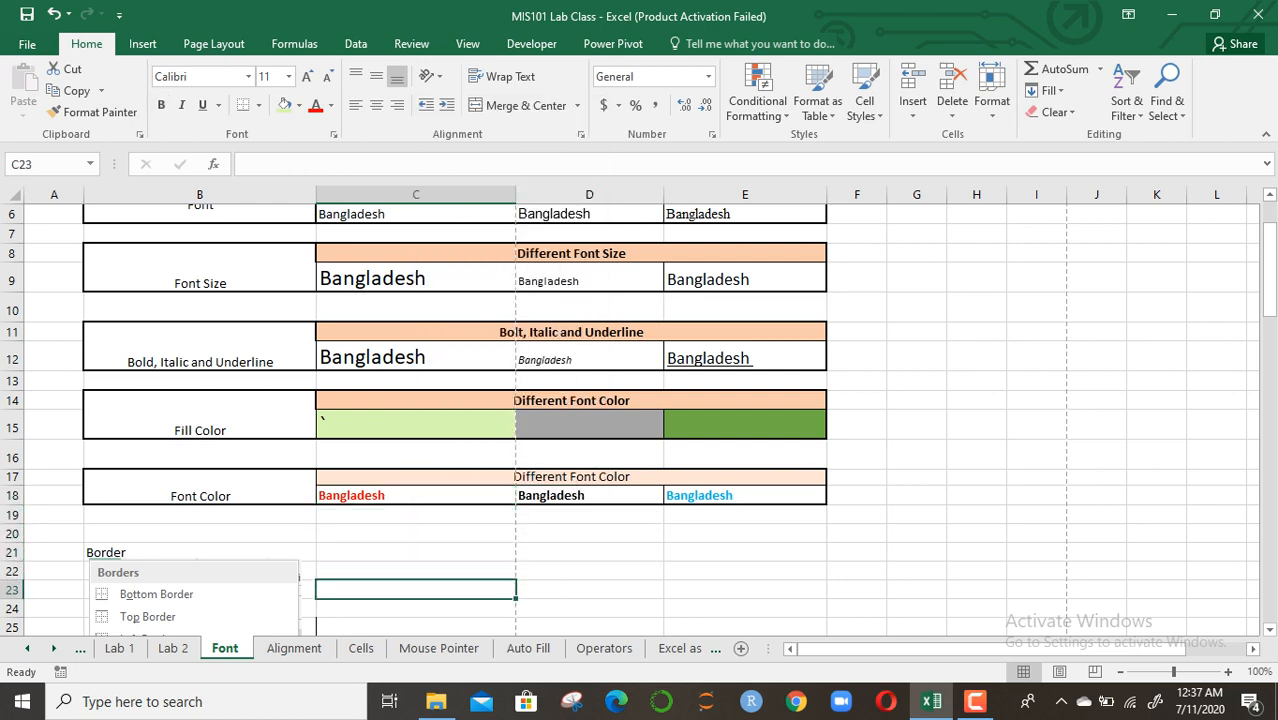
key(Down)
key(Down)
key(Down)
key(Down)
key(Down)
key(Down)
key(Down)
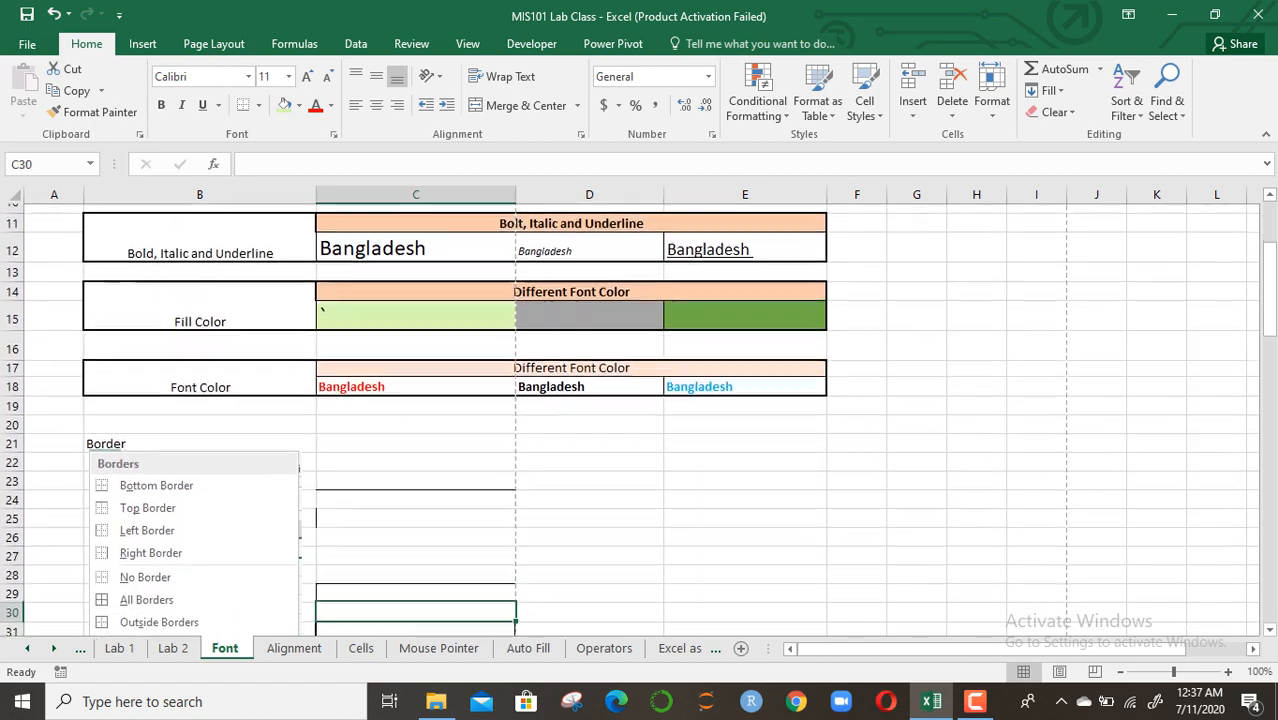
key(Up)
key(Up)
key(Up)
key(Up)
key(Up)
key(Up)
key(Up)
key(Up)
key(Up)
key(Up)
key(Up)
key(Up)
key(Up)
key(Up)
key(Up)
key(Up)
key(Up)
key(Up)
key(Up)
key(Up)
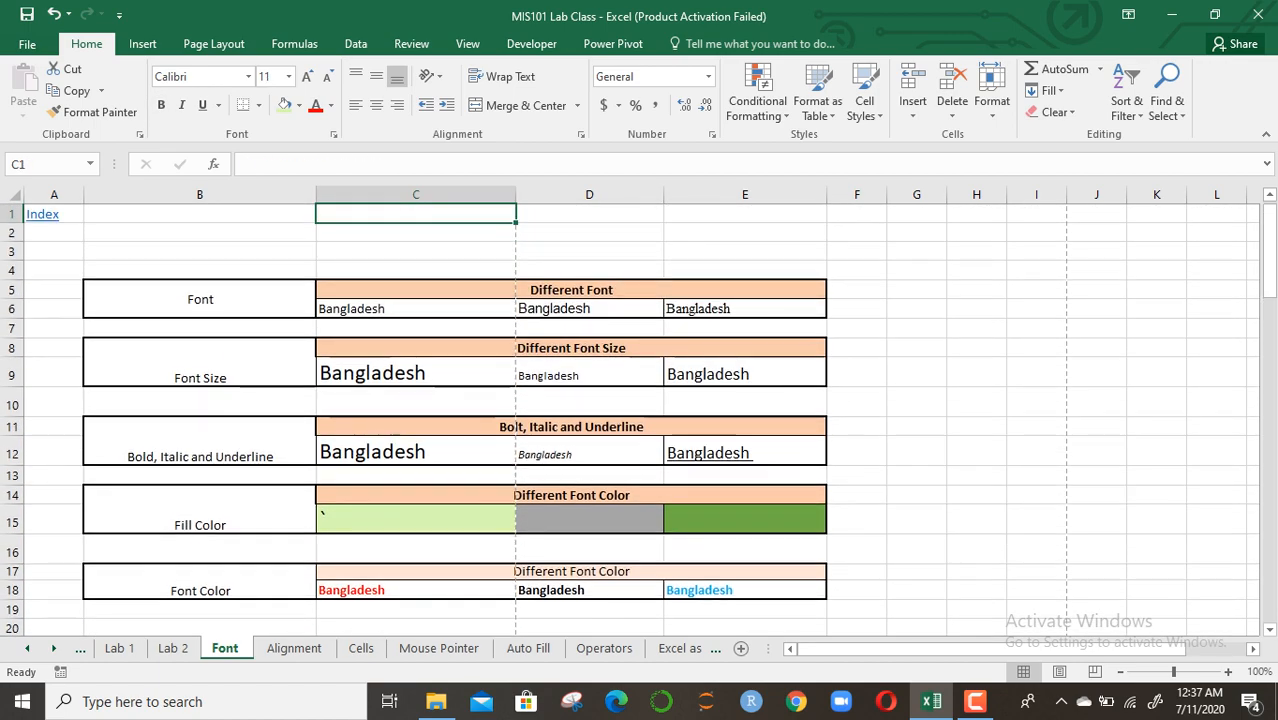
key(Down)
key(Down)
key(Down)
key(Down)
key(Down)
key(Down)
key(Down)
key(Down)
key(Down)
key(Down)
key(Down)
key(Down)
key(Down)
key(Down)
key(Down)
key(Down)
key(Down)
key(Down)
key(Down)
key(Down)
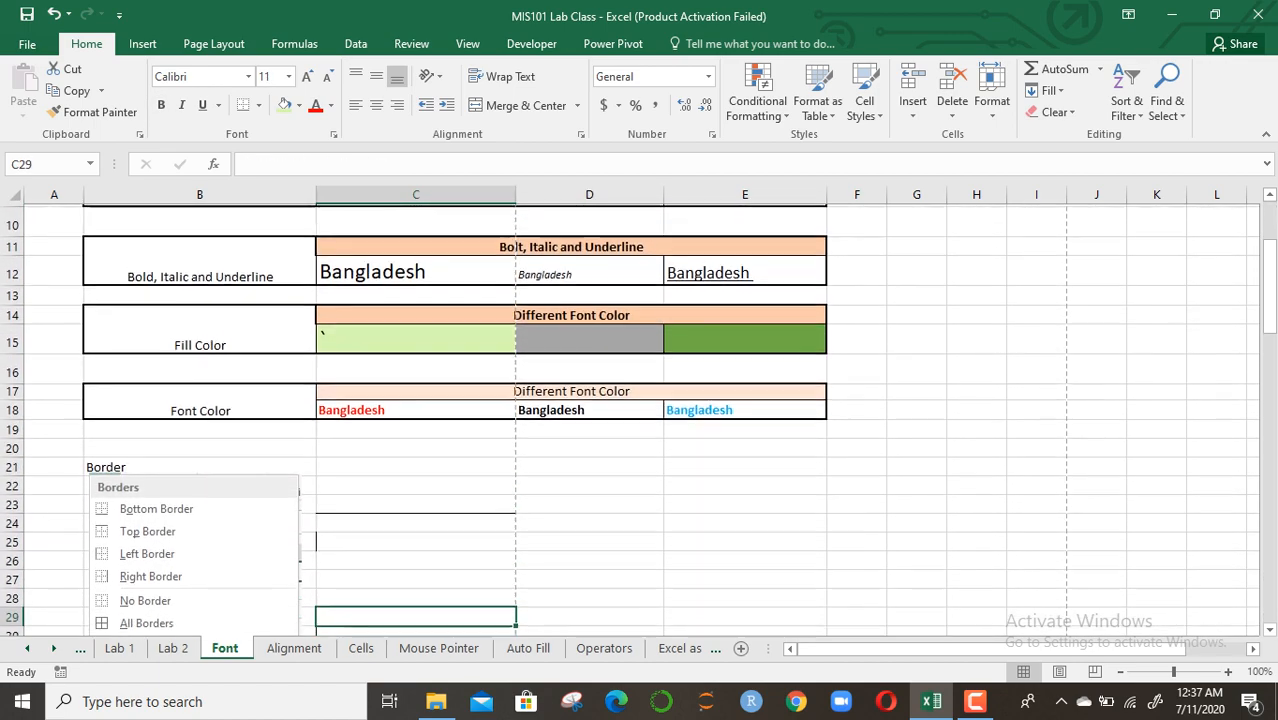
key(Down)
key(Down)
key(Down)
key(Down)
key(Down)
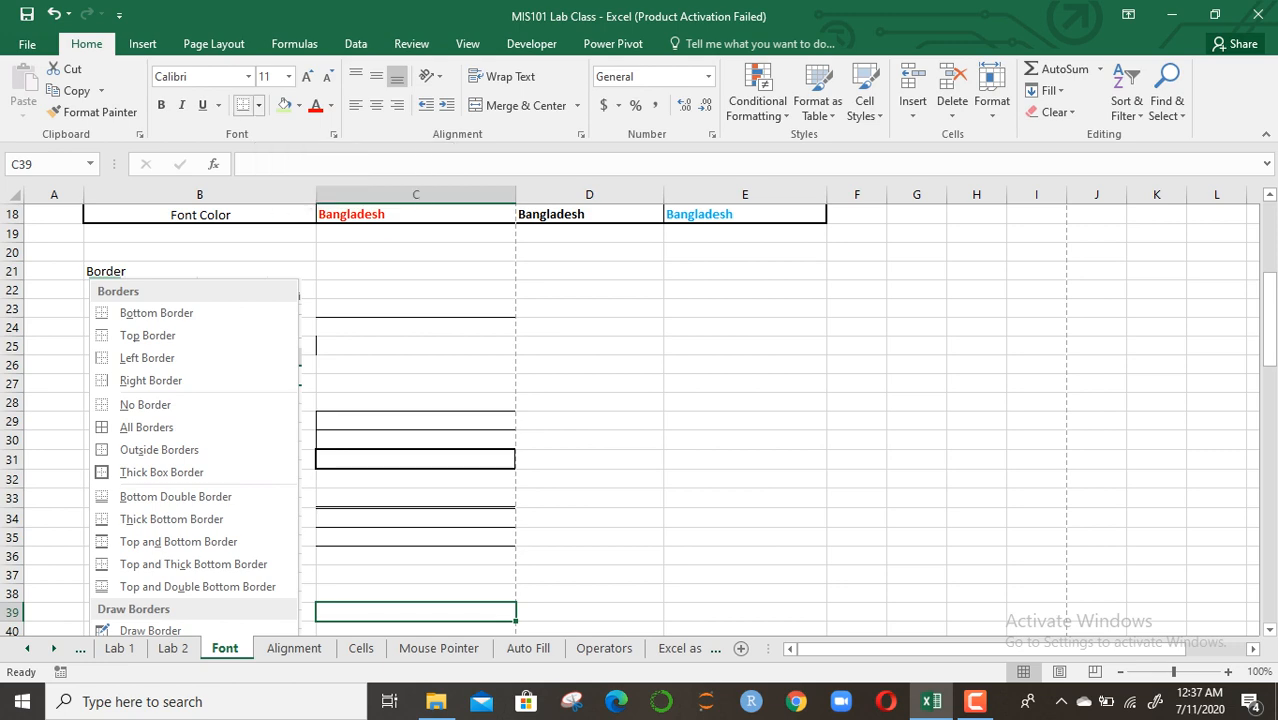
Examine the border types that can be applied to a cell
click(258, 105)
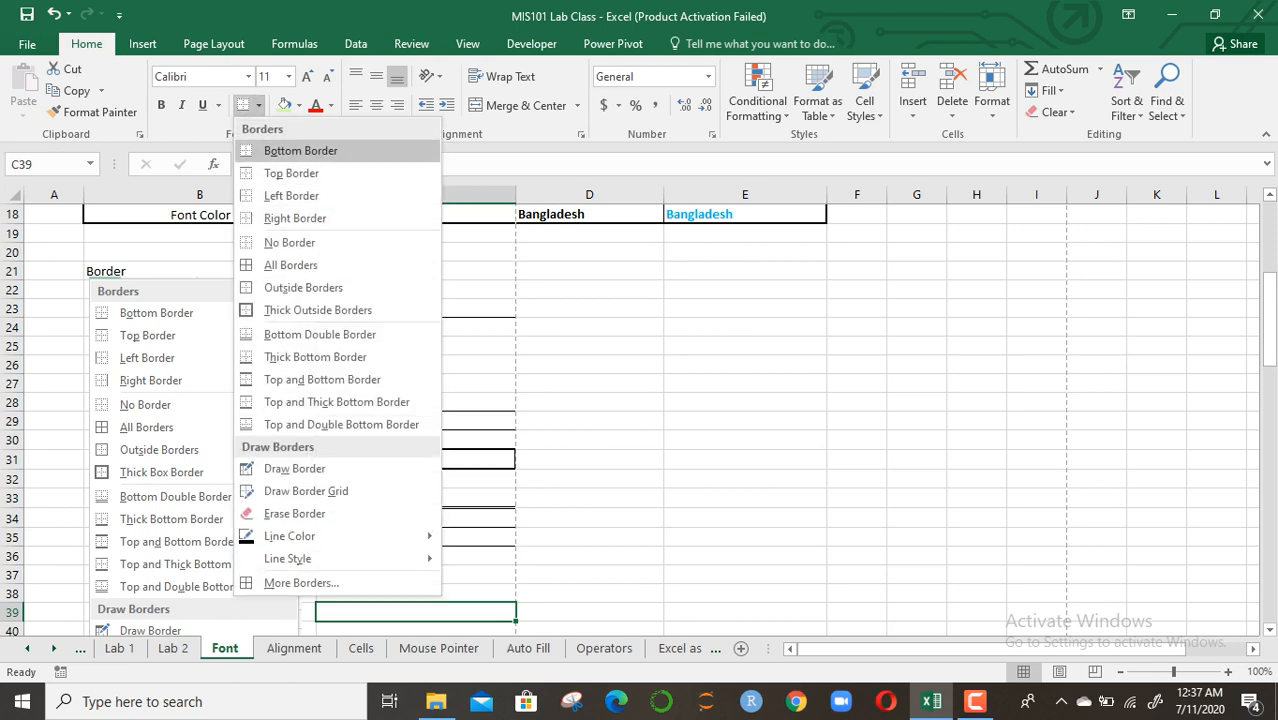
click(258, 105)
click(258, 105)
key(Escape)
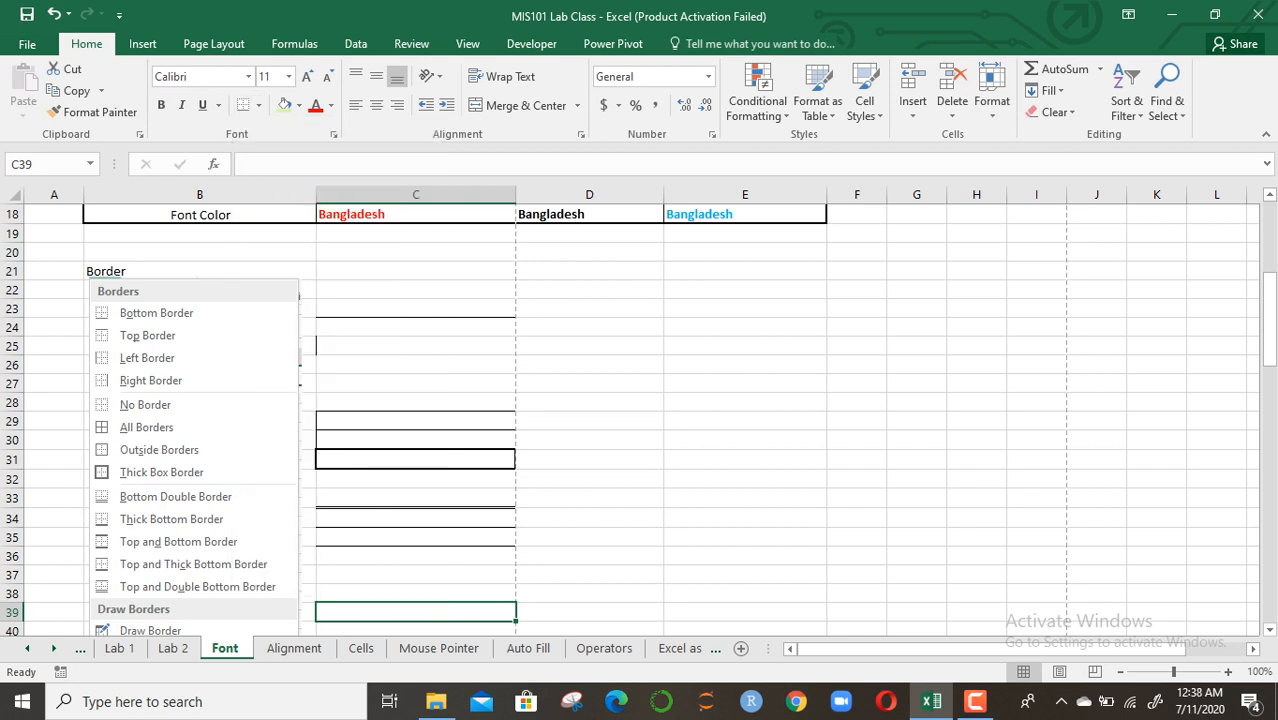
Inspect the sample borders in cells C23 and C25 and compare them with the available border types
click(416, 308)
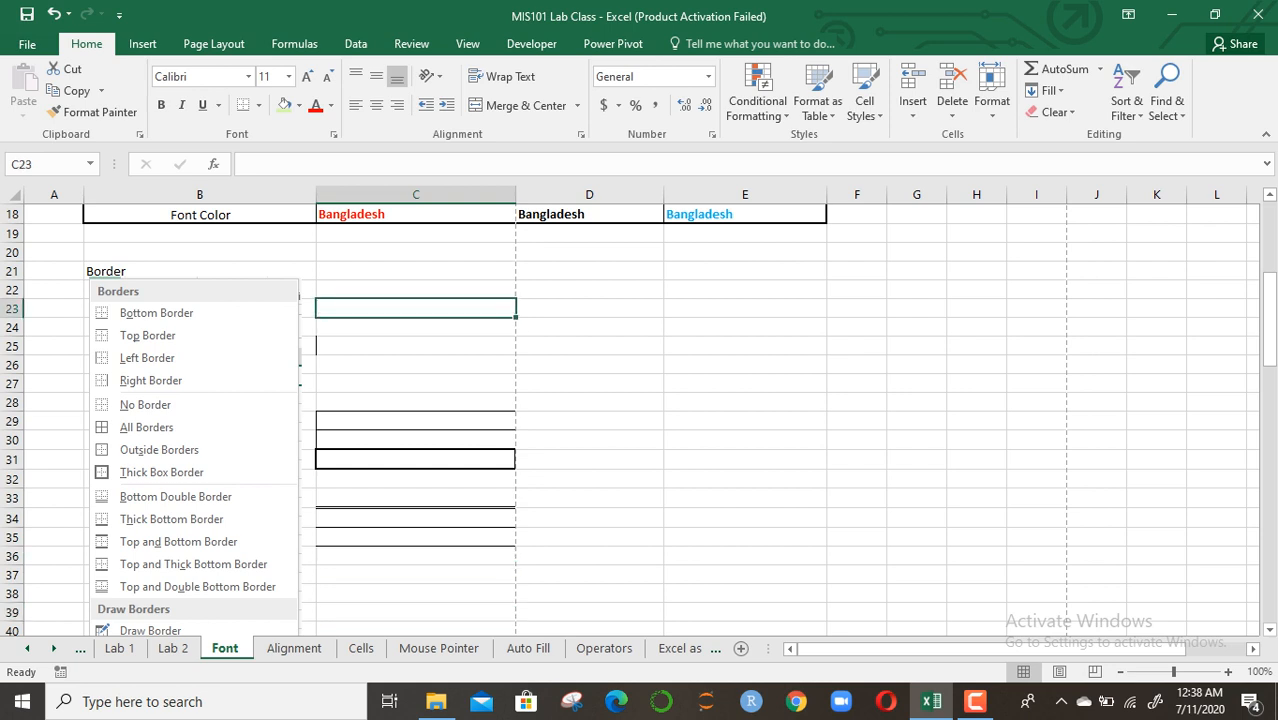
click(745, 308)
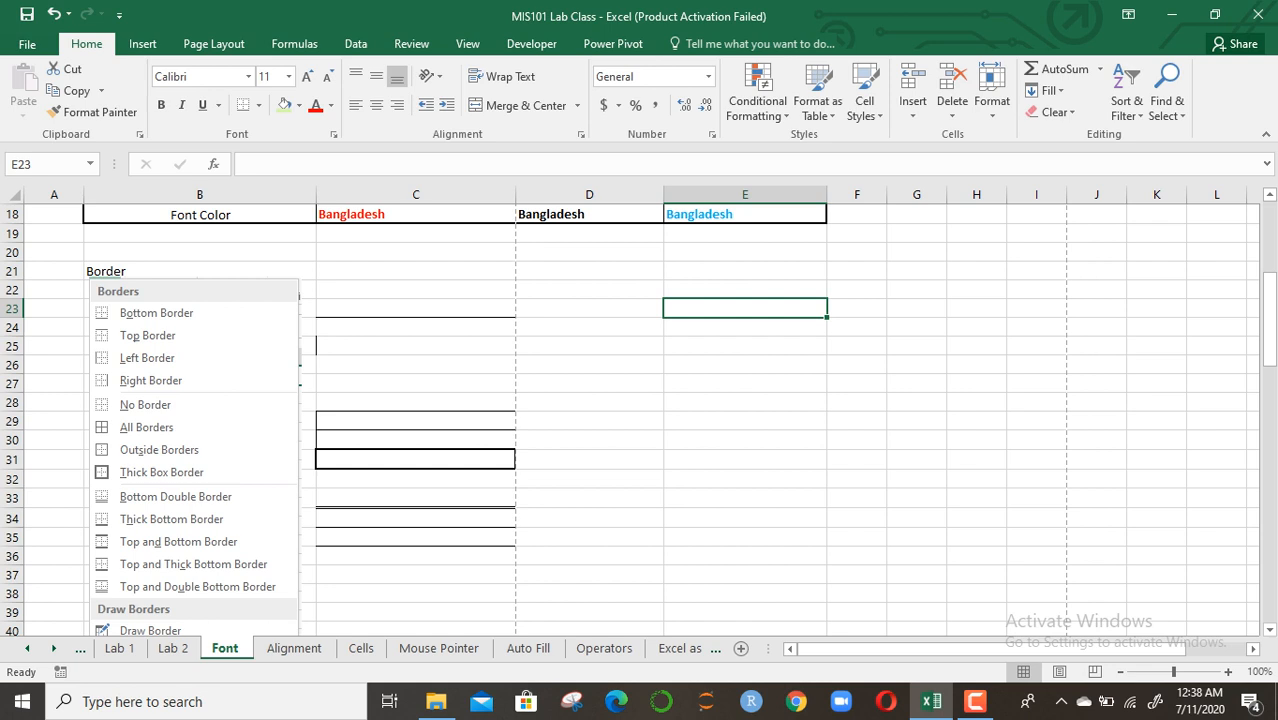
key(Left)
key(Left)
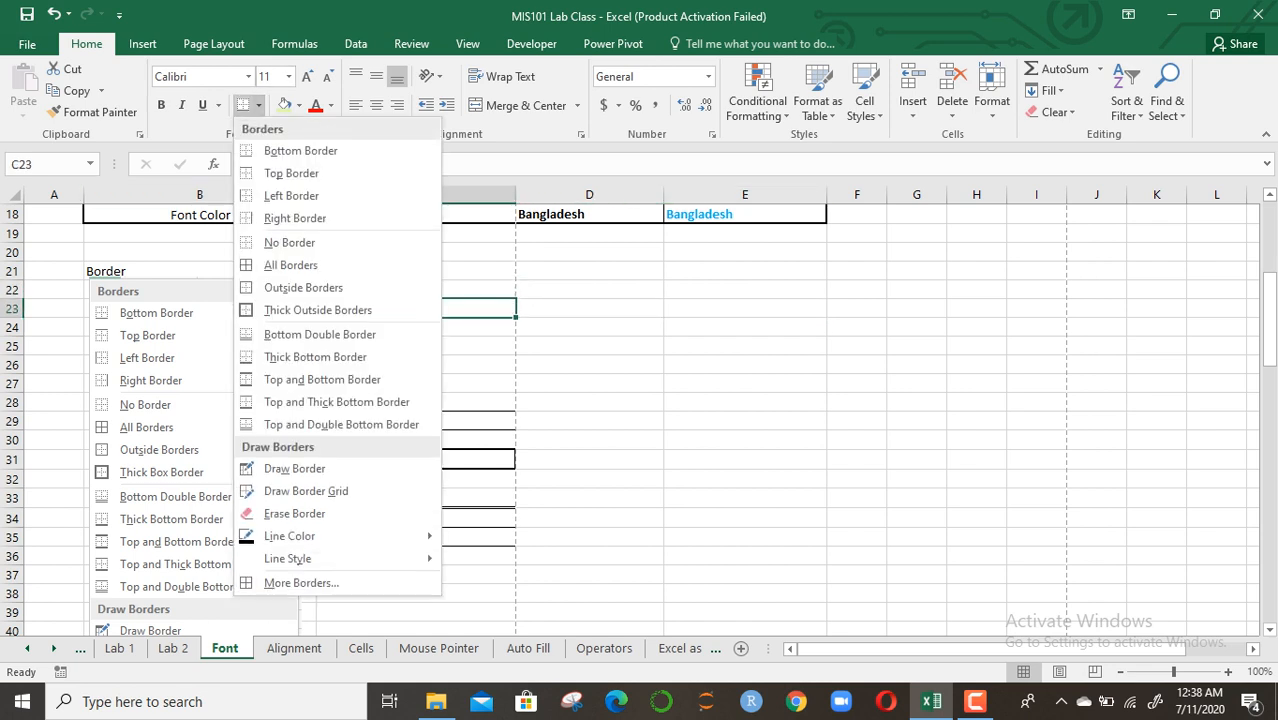
click(258, 105)
key(Return)
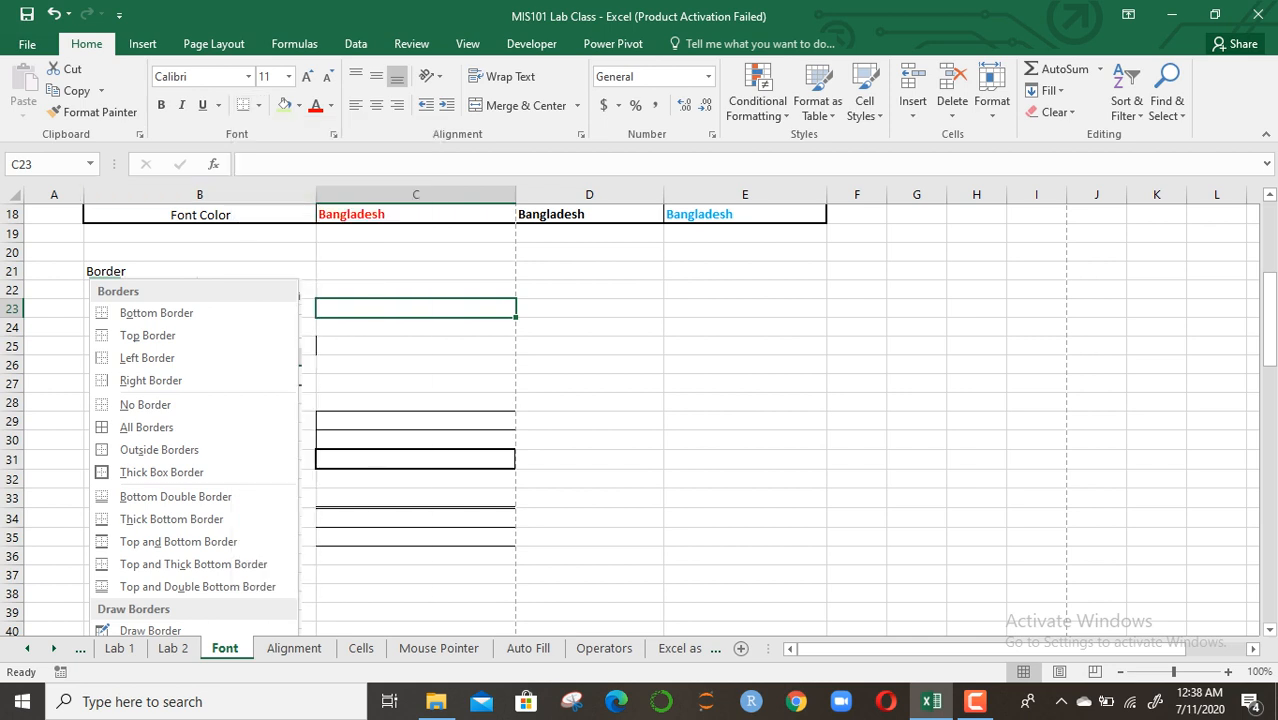
key(Down)
key(Down)
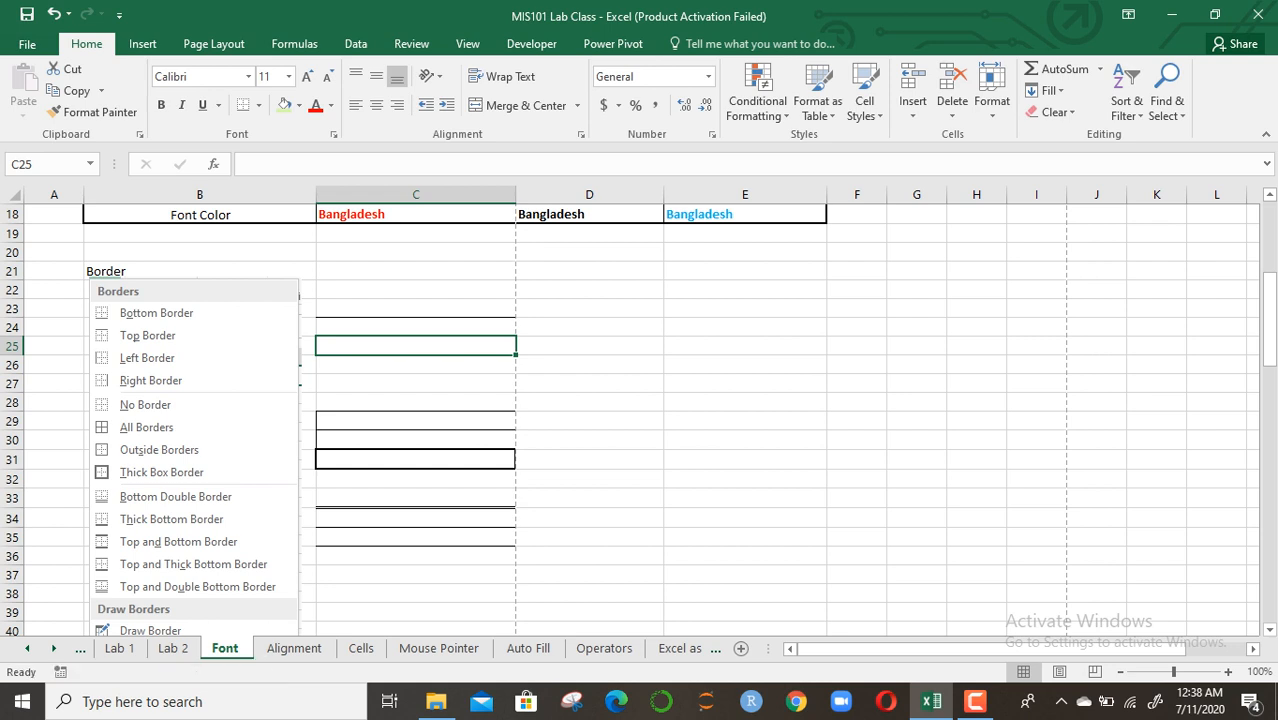
click(589, 365)
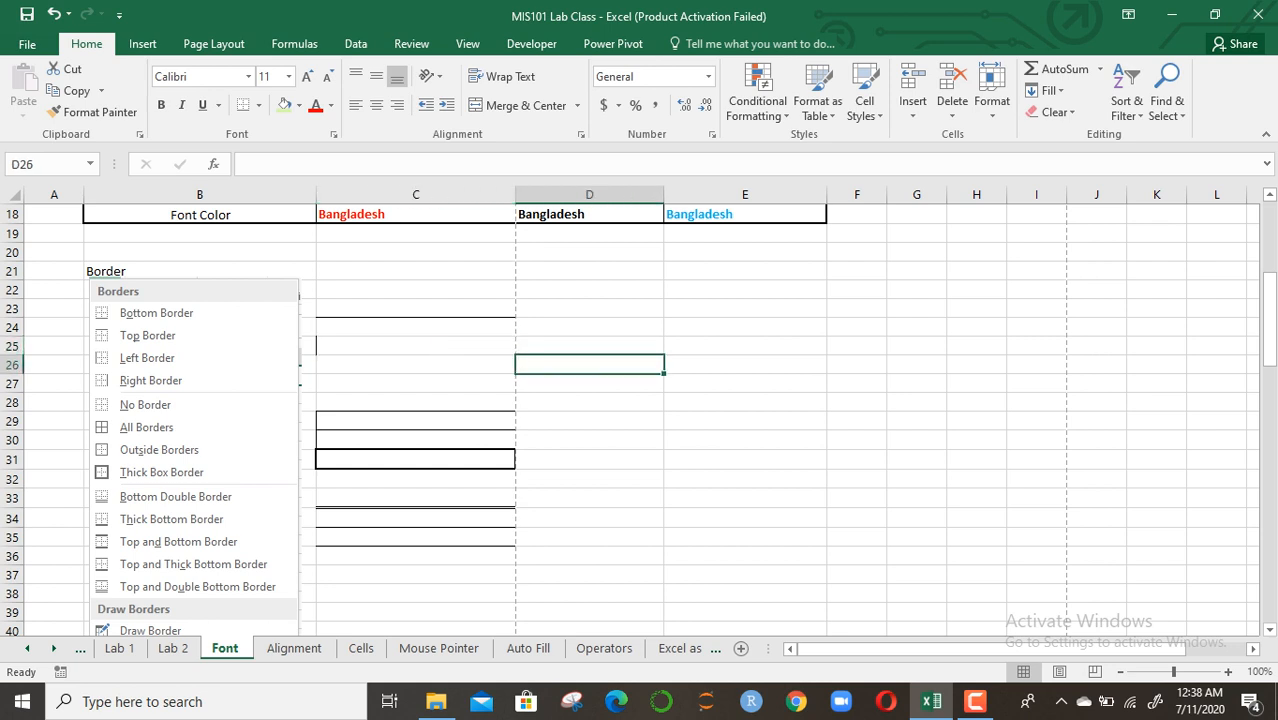
Preview how the Font worksheet and its sample borders look when printed, and return to the sheet
key(ctrl+p)
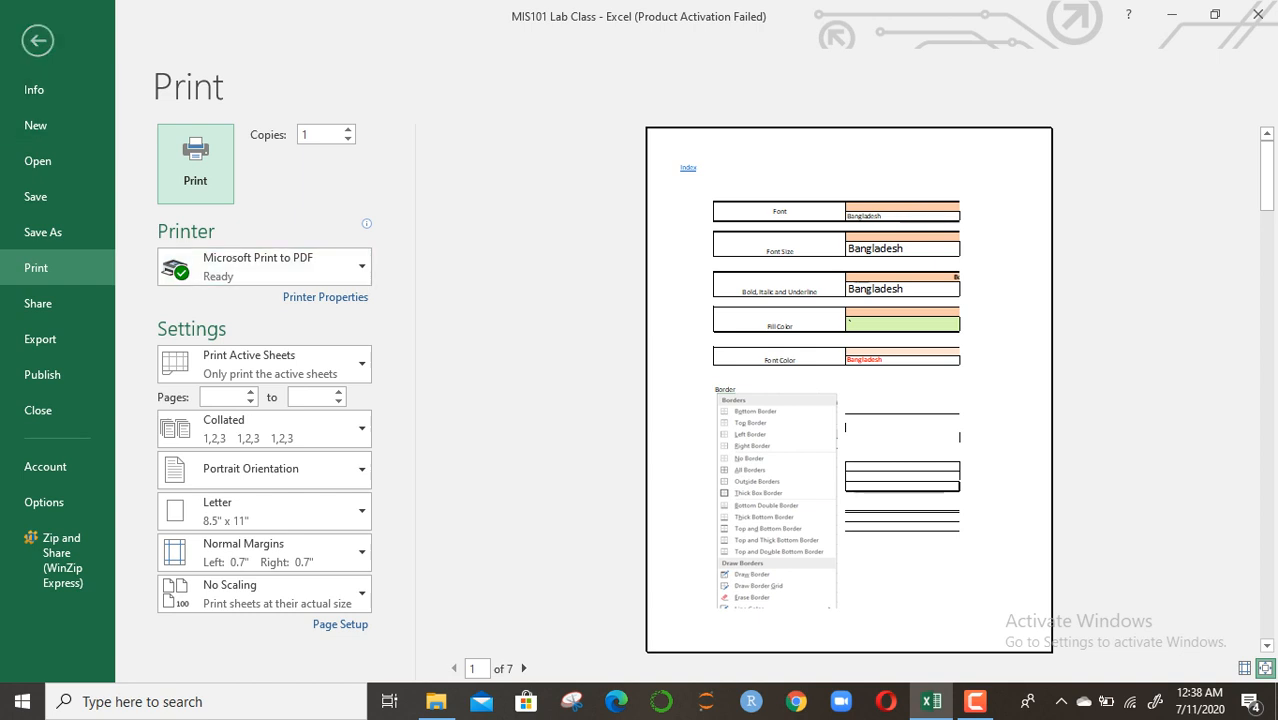
key(Escape)
Add a top border to cell C23 in the Border section
click(416, 309)
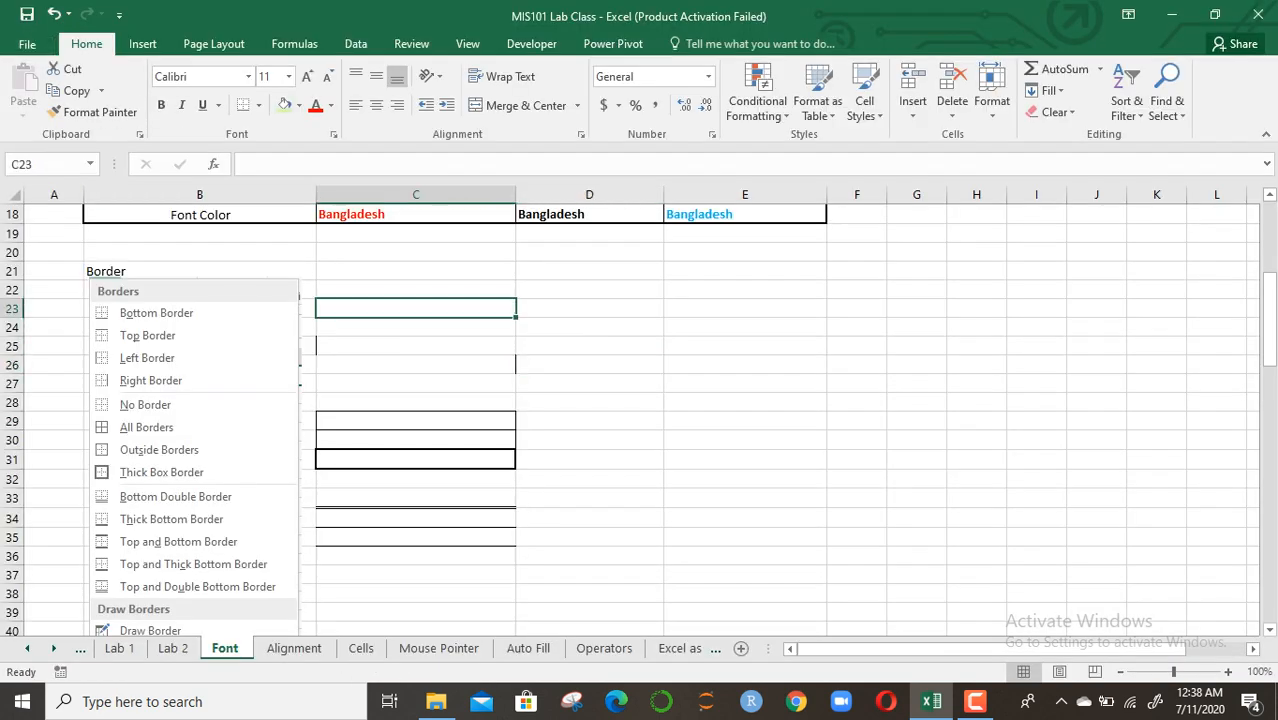
click(258, 105)
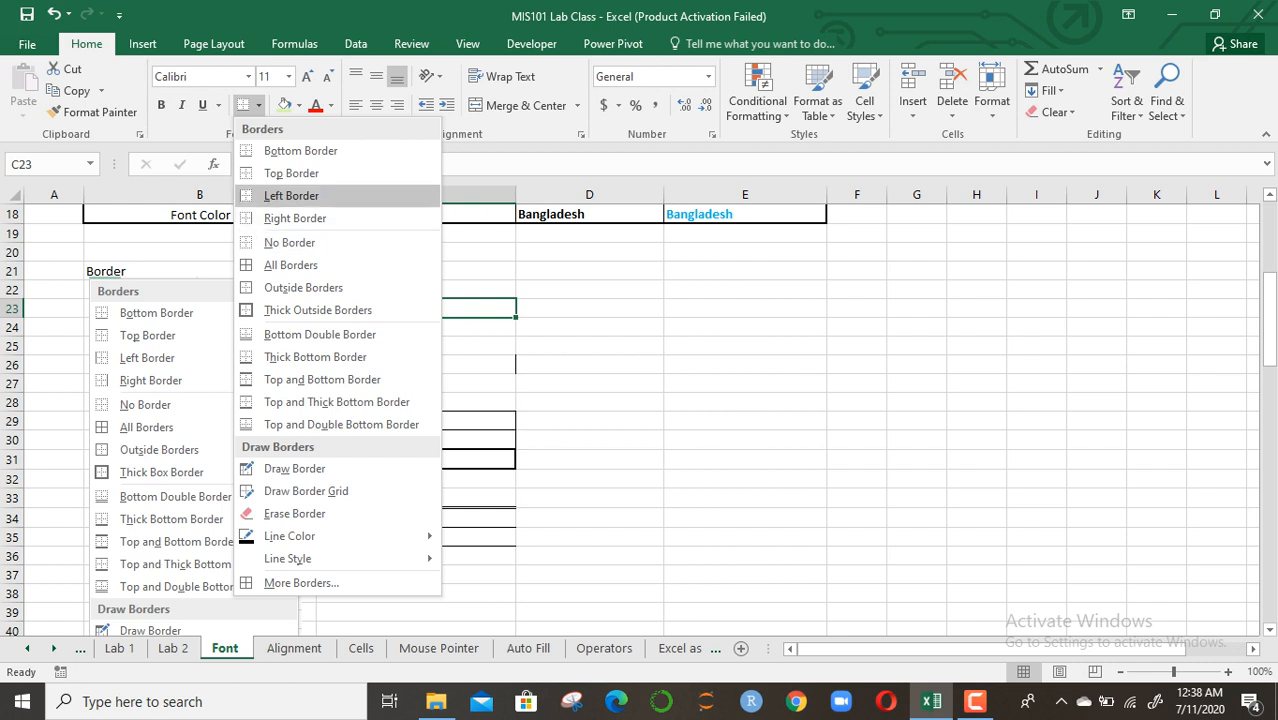
click(291, 173)
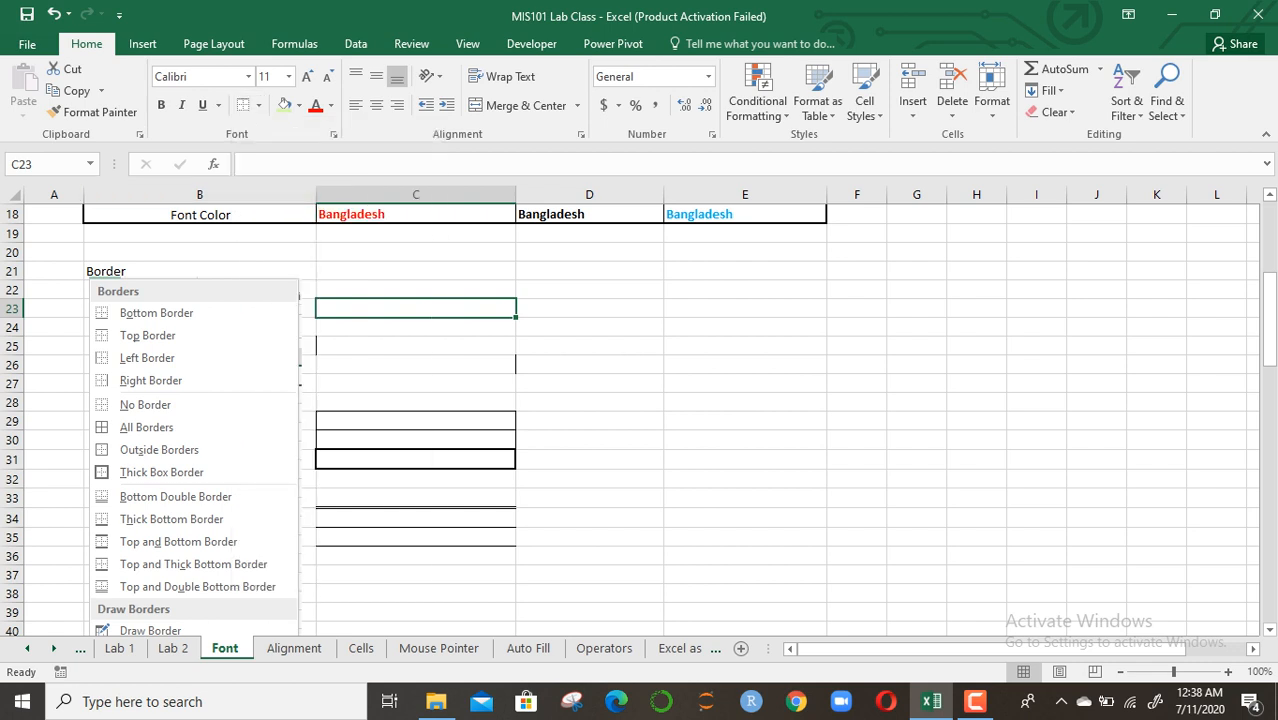
click(416, 346)
click(589, 346)
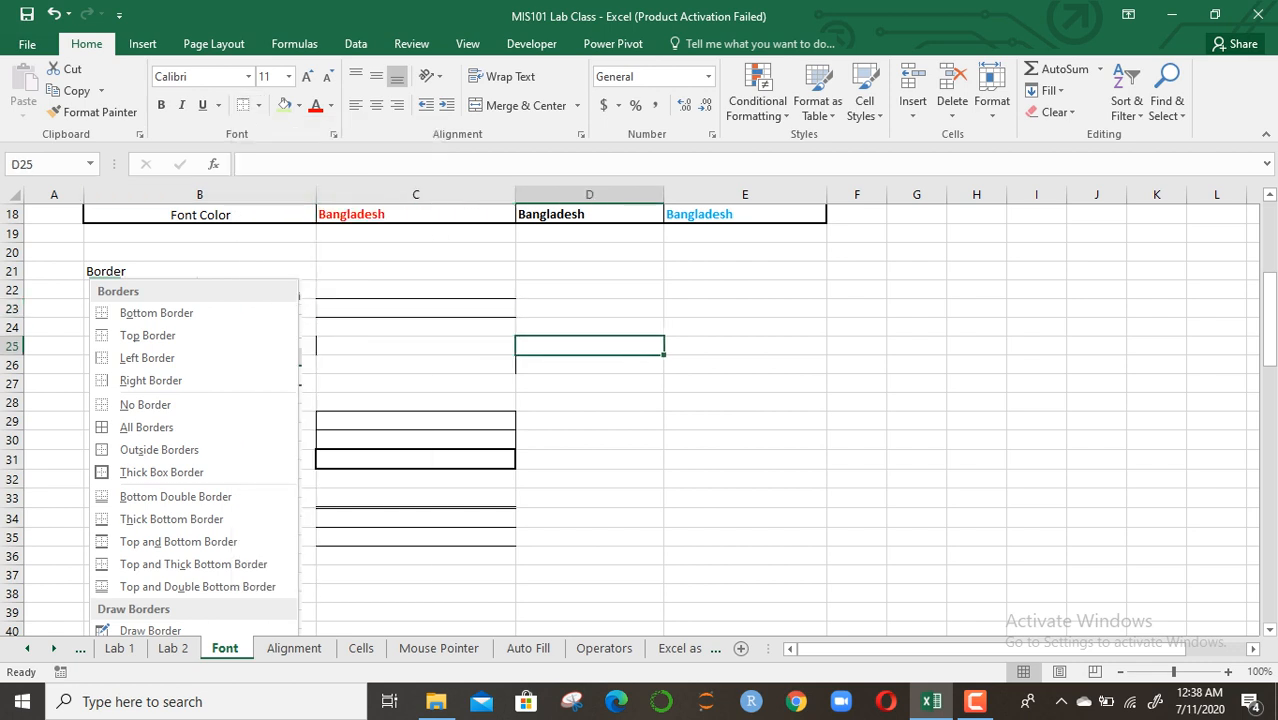
click(416, 346)
Apply a bottom border to the cell range E24:F29
drag(745, 327, 745, 498)
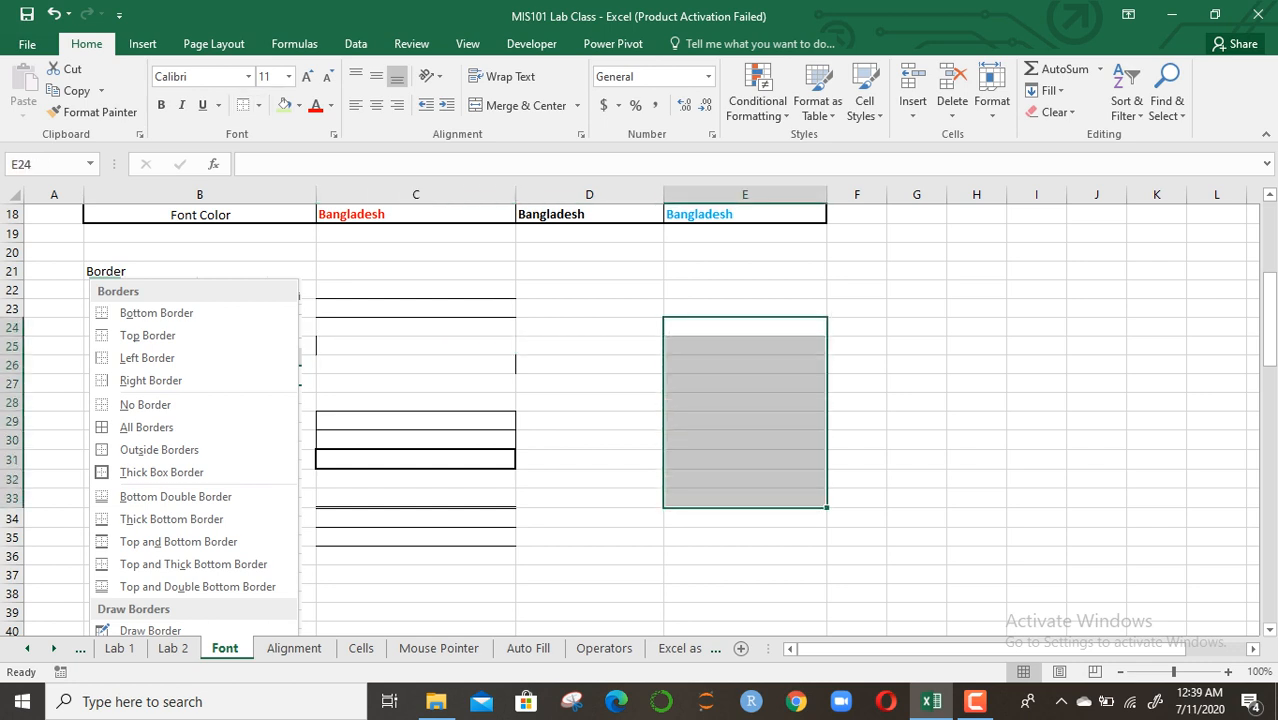
click(745, 384)
drag(745, 327, 856, 420)
click(258, 105)
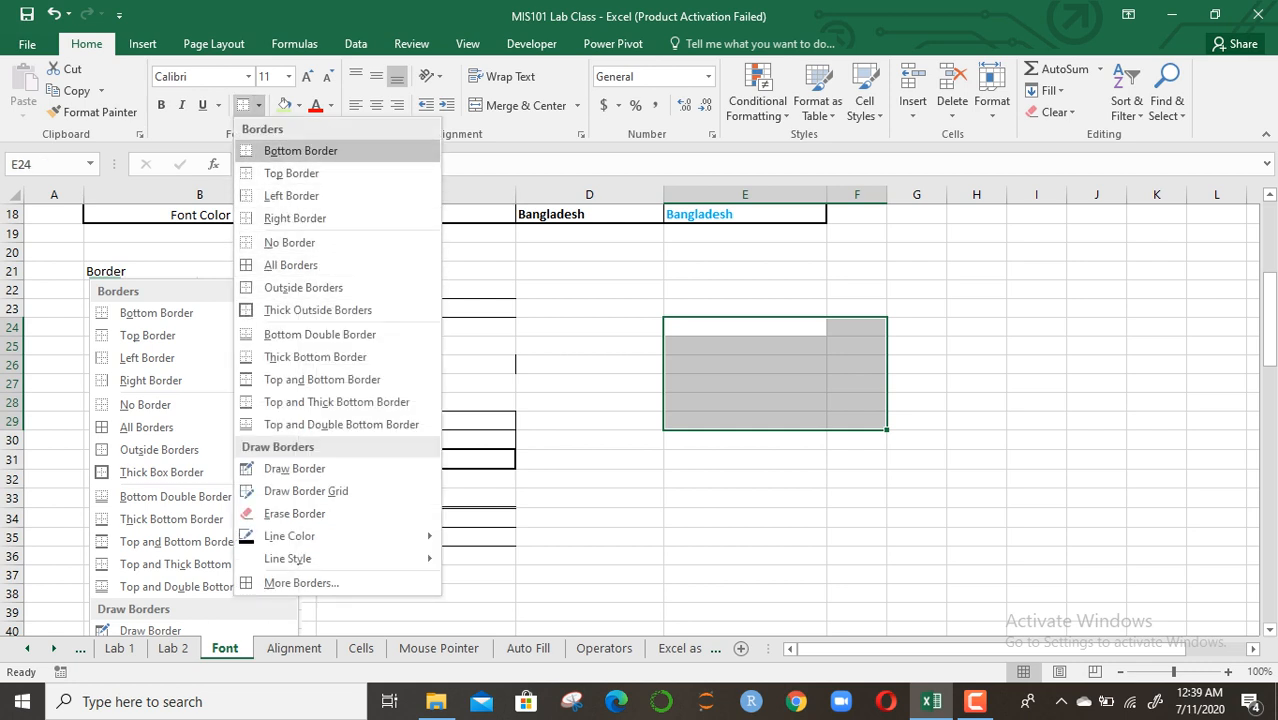
click(300, 150)
click(745, 459)
drag(745, 420, 856, 420)
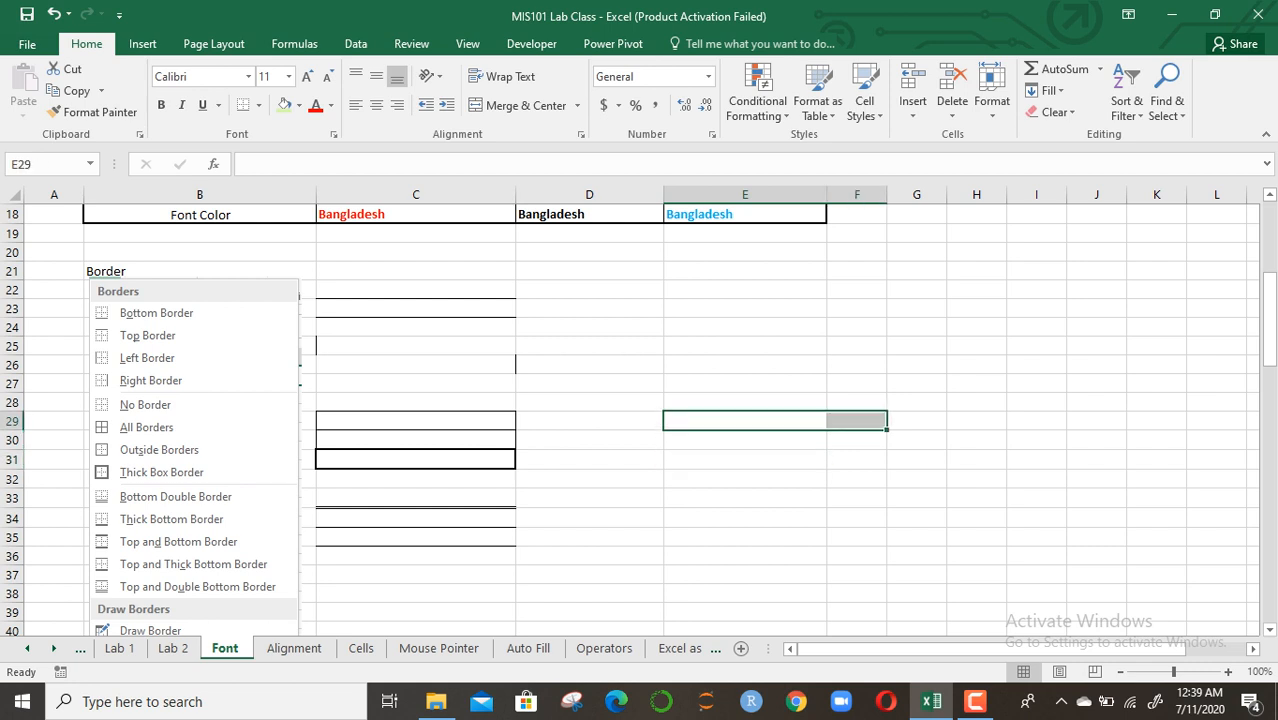
Add top, left and right borders to the range E24:F29 to enclose it in a box
drag(745, 326, 856, 420)
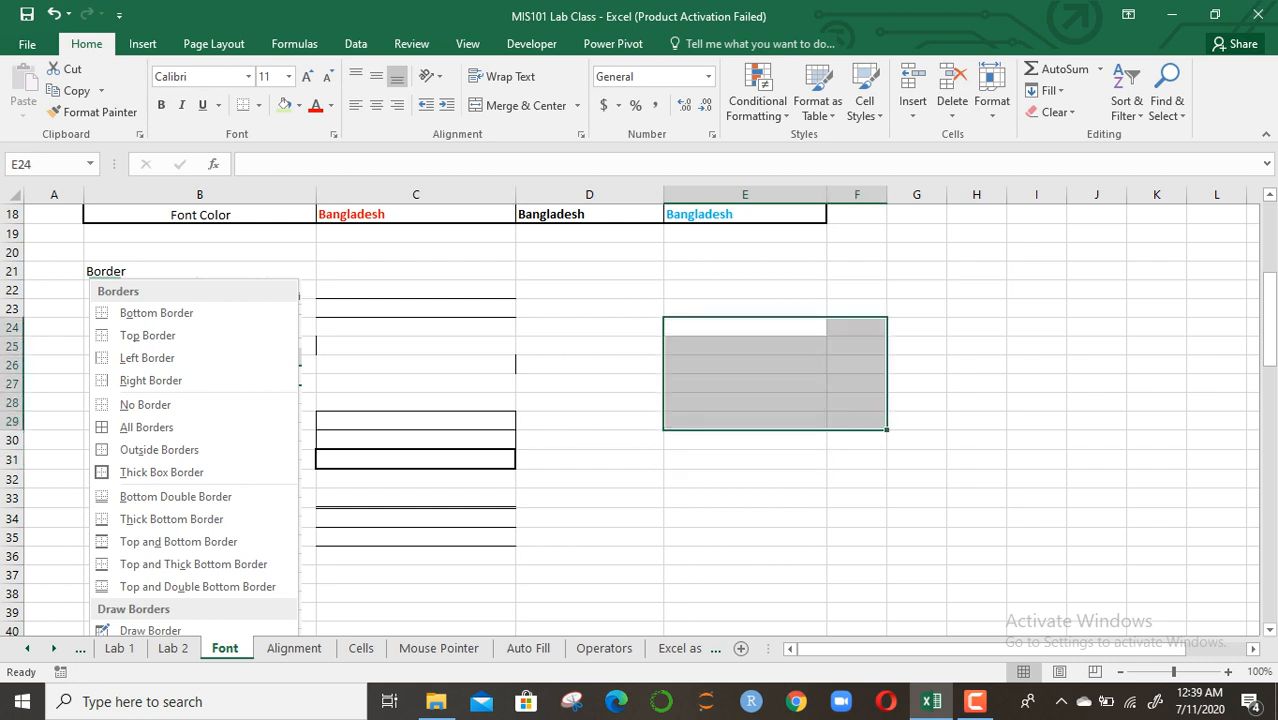
click(258, 105)
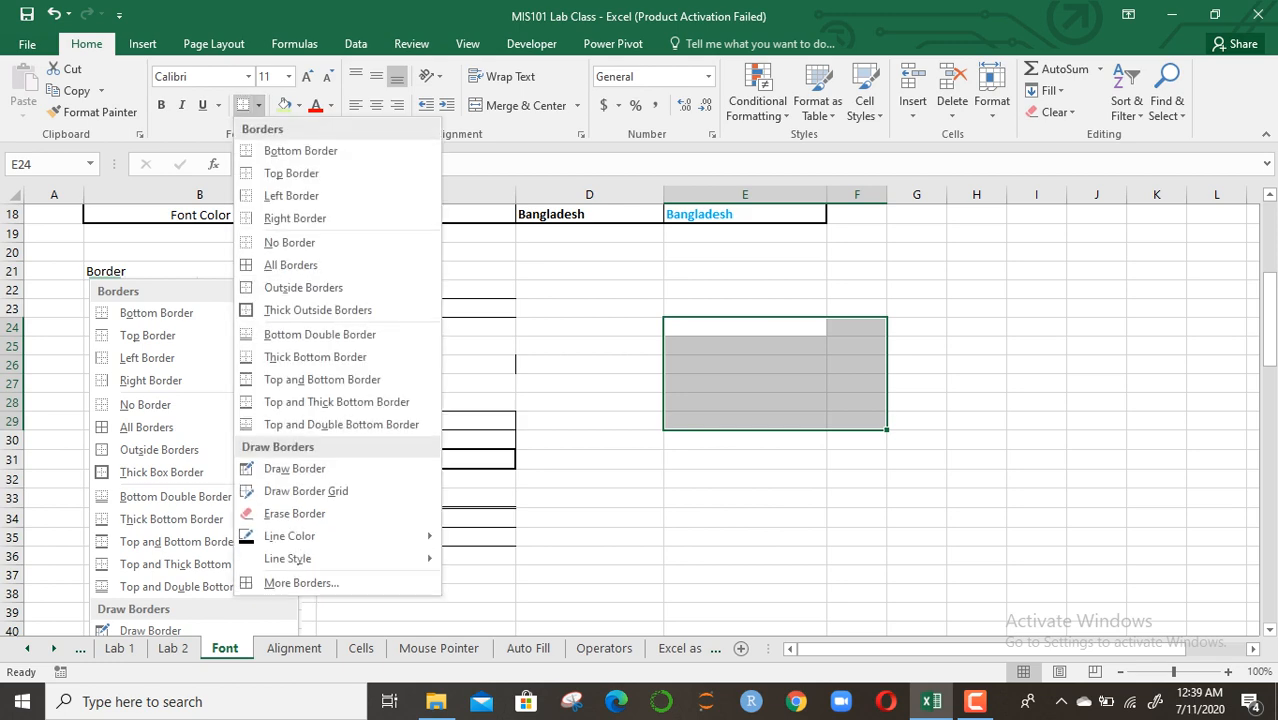
click(291, 173)
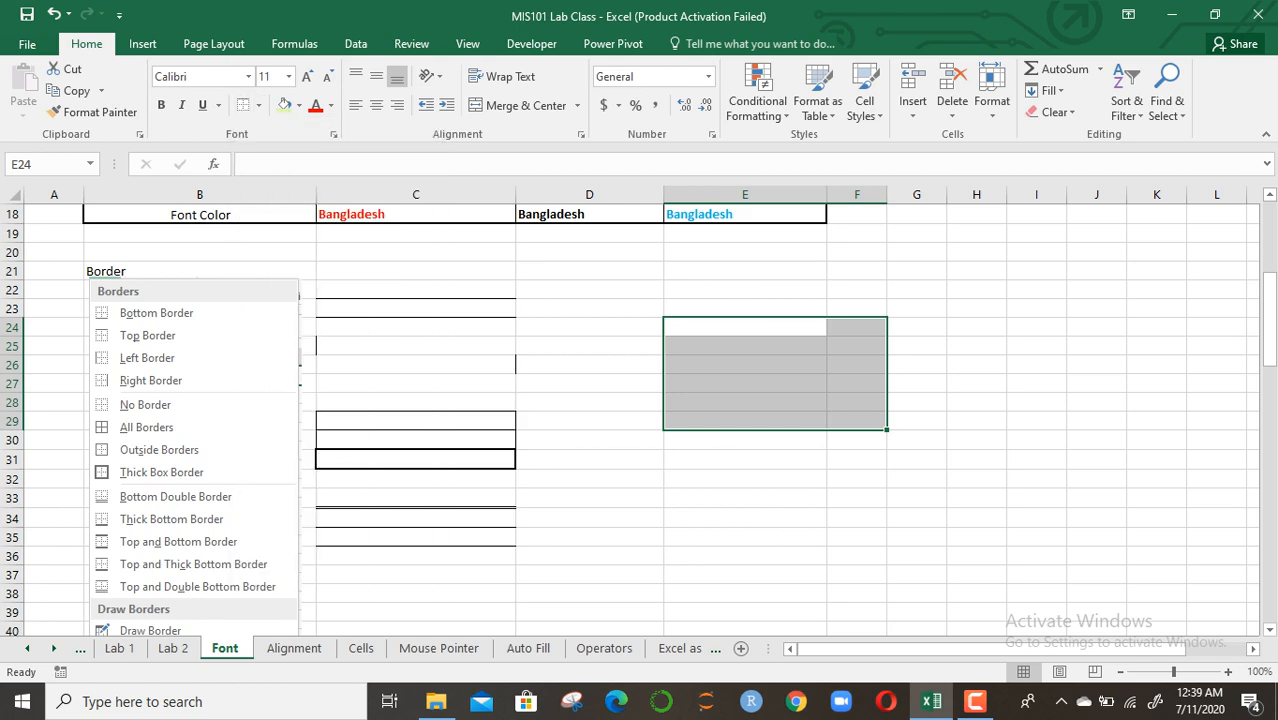
click(258, 105)
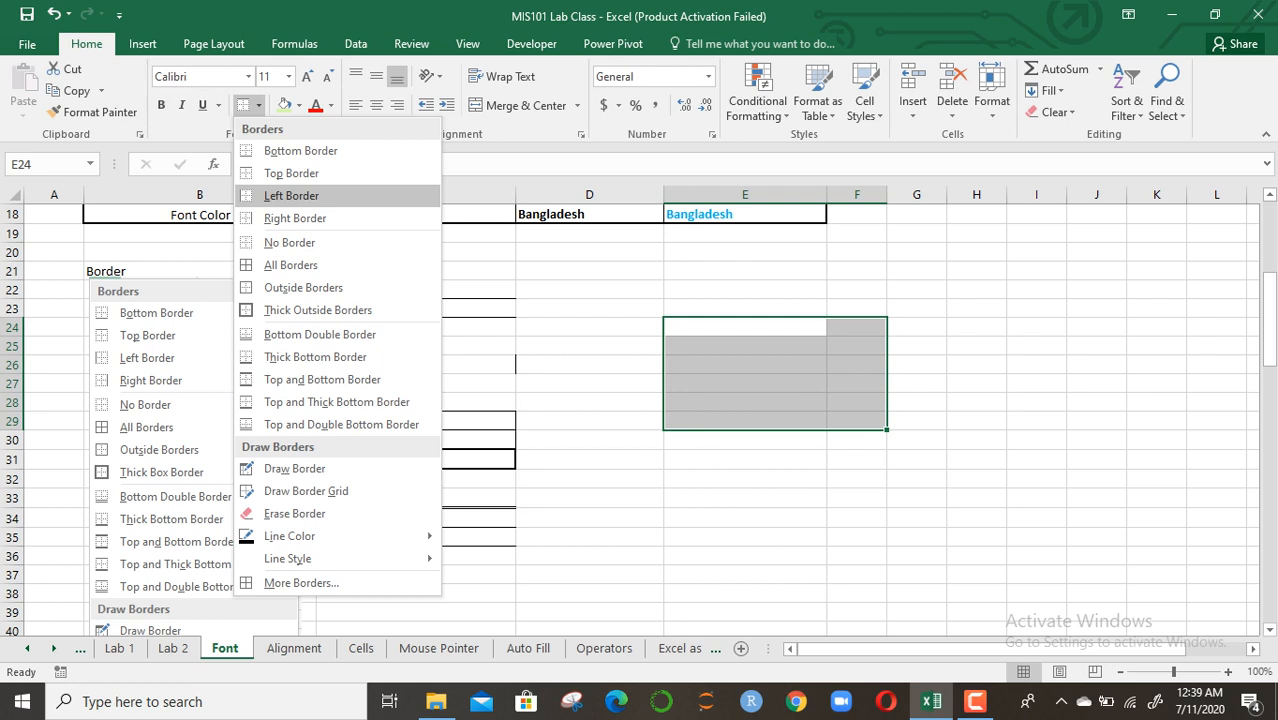
click(291, 195)
click(258, 105)
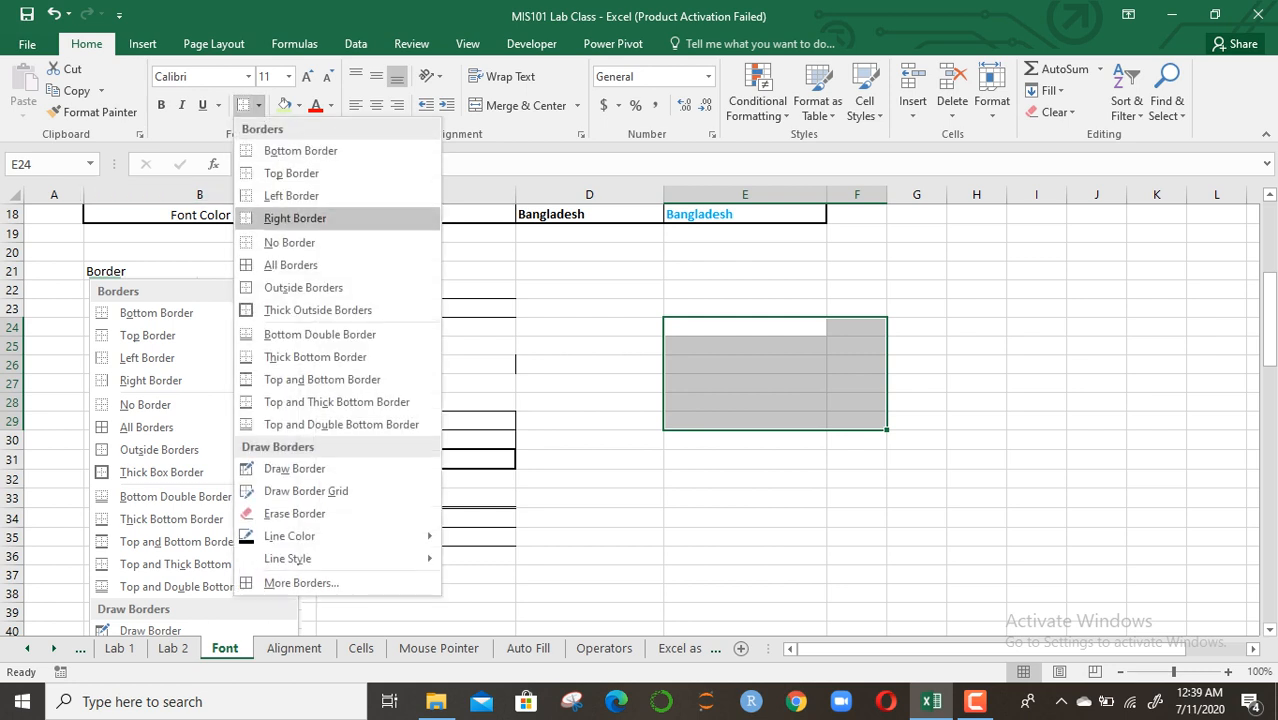
click(295, 218)
click(610, 328)
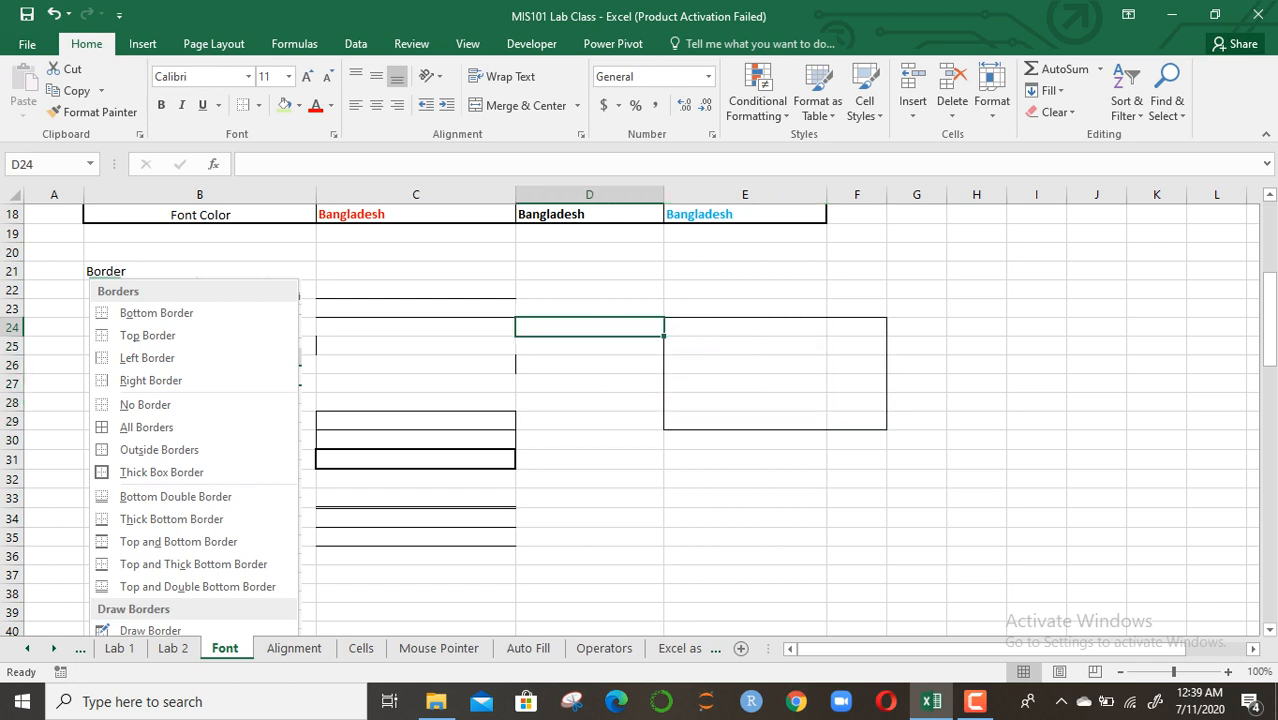
Apply the No Border option to the cell range E32:E37
drag(745, 479, 745, 575)
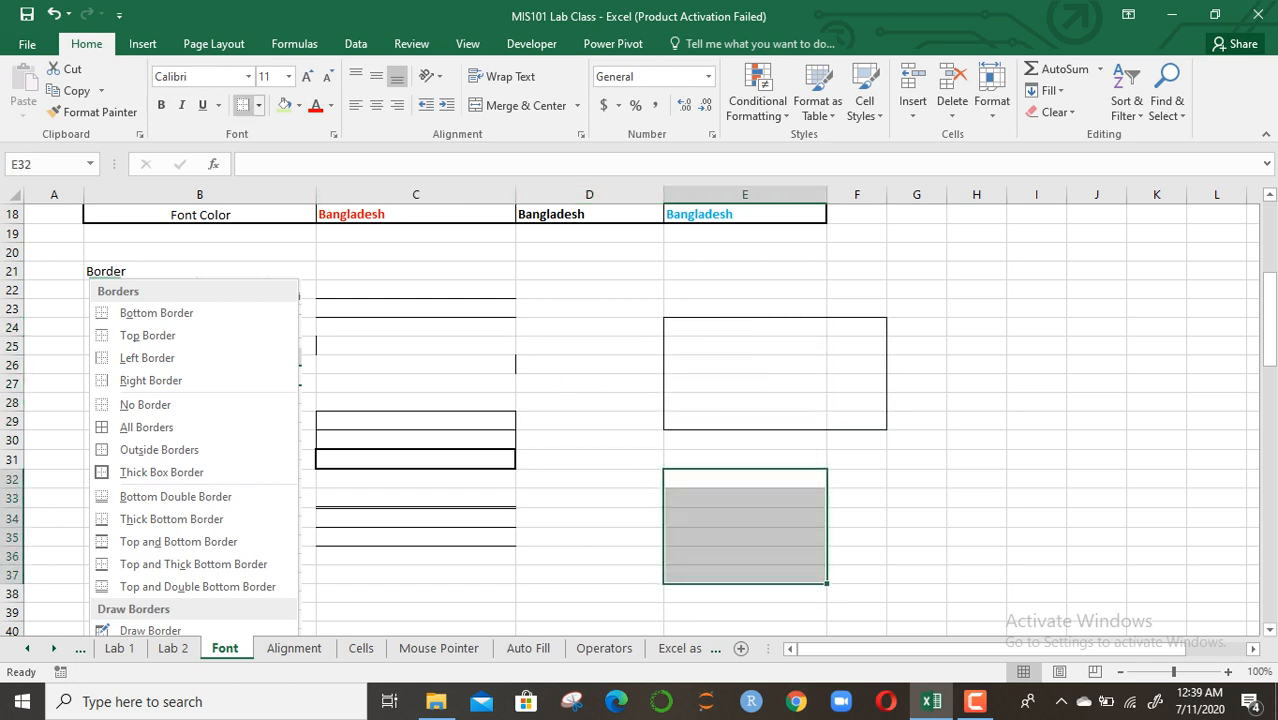
click(258, 105)
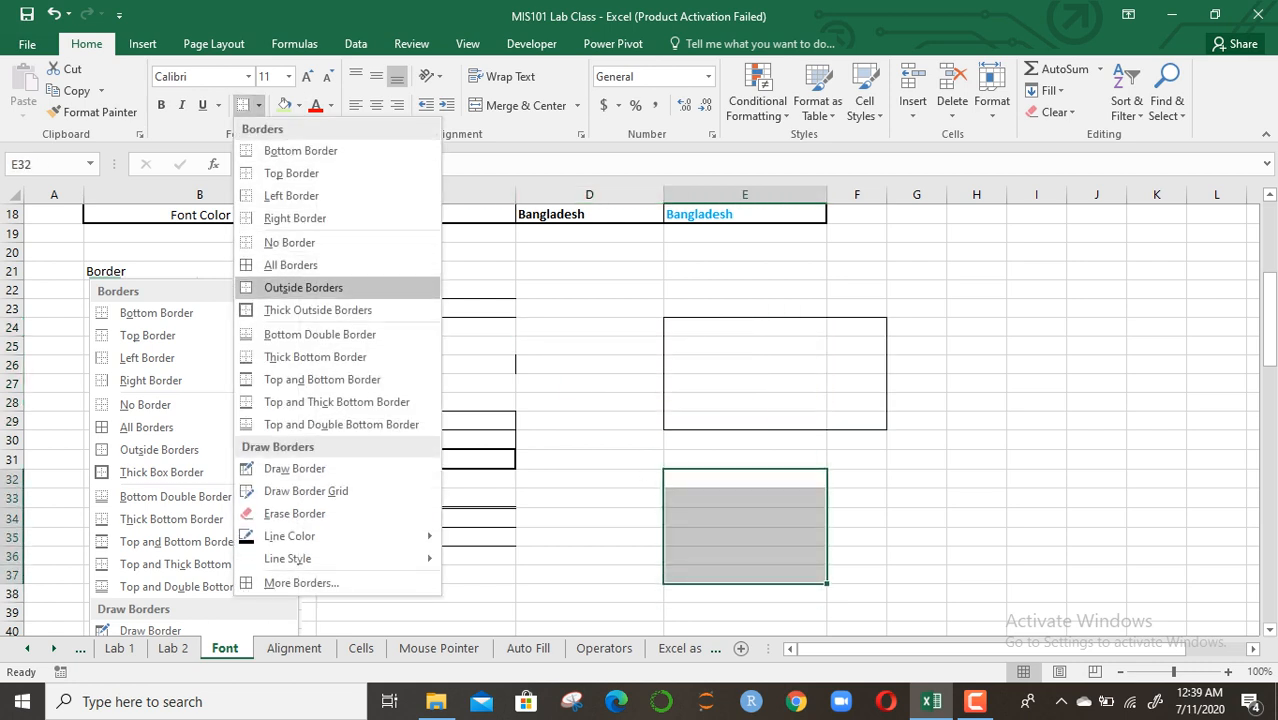
click(289, 242)
click(589, 420)
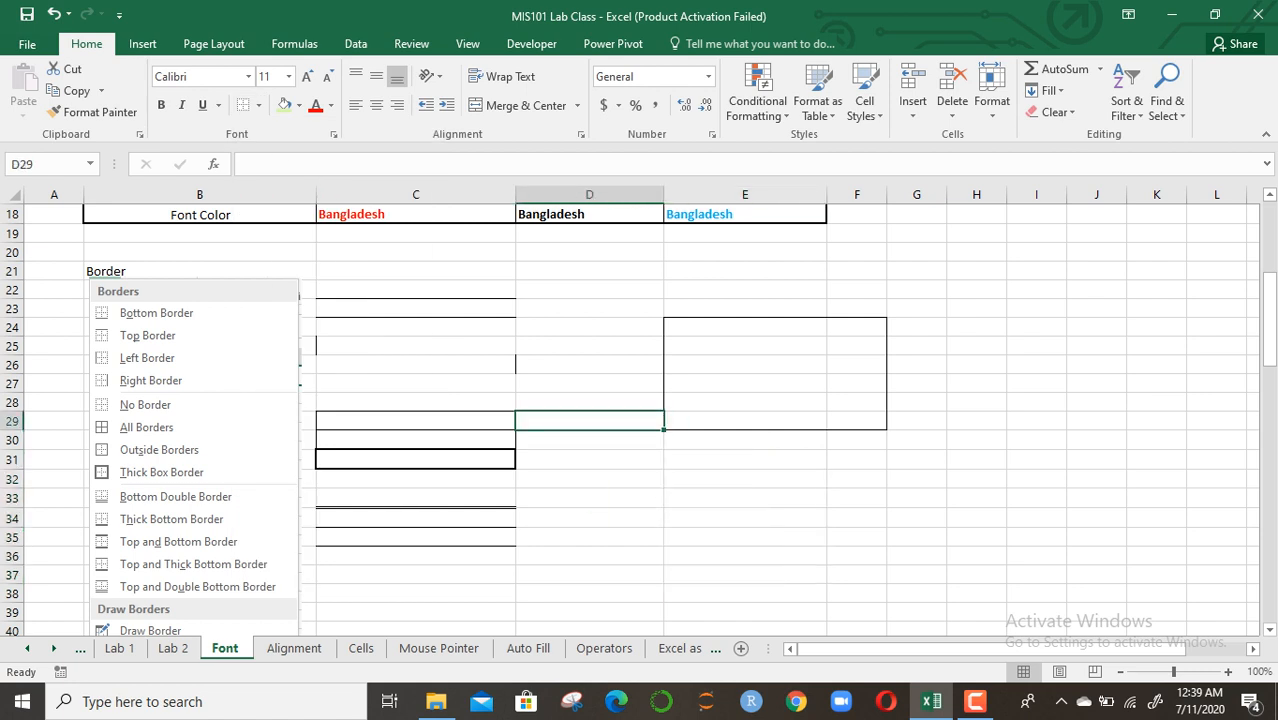
Apply All Borders to the cell range H23:K32 so every cell in it is outlined
drag(975, 307, 1160, 480)
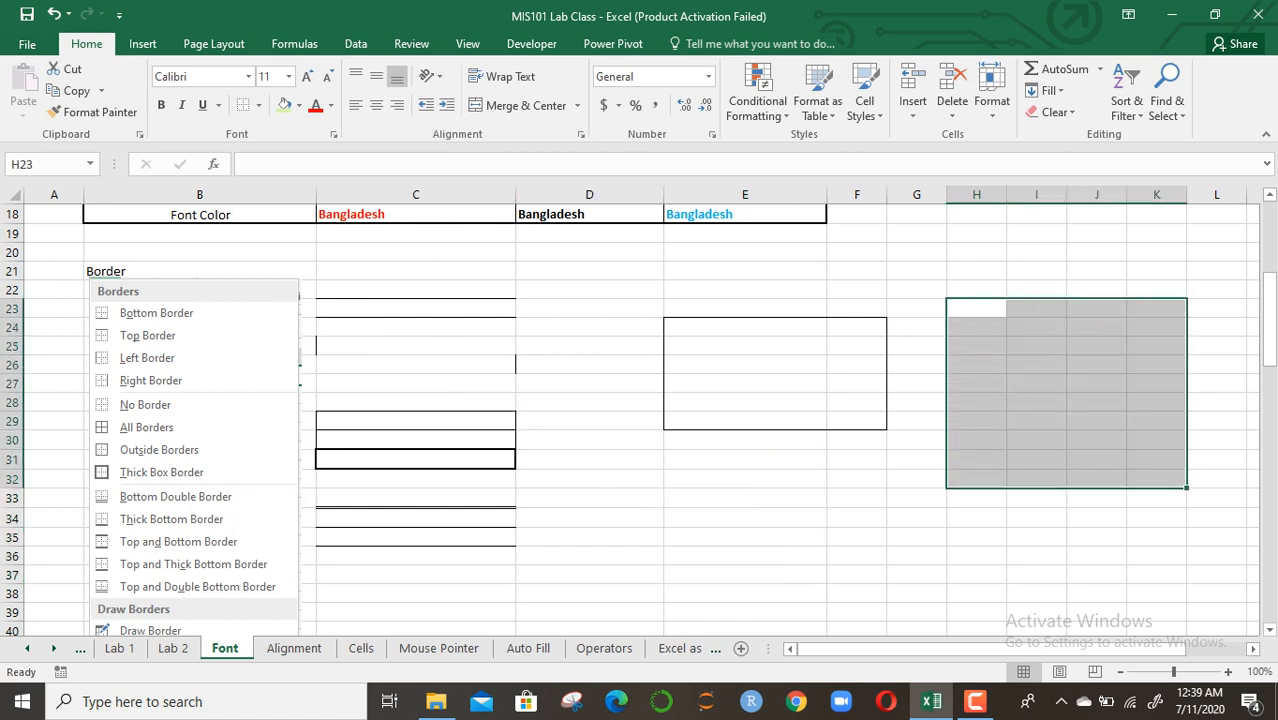
click(258, 105)
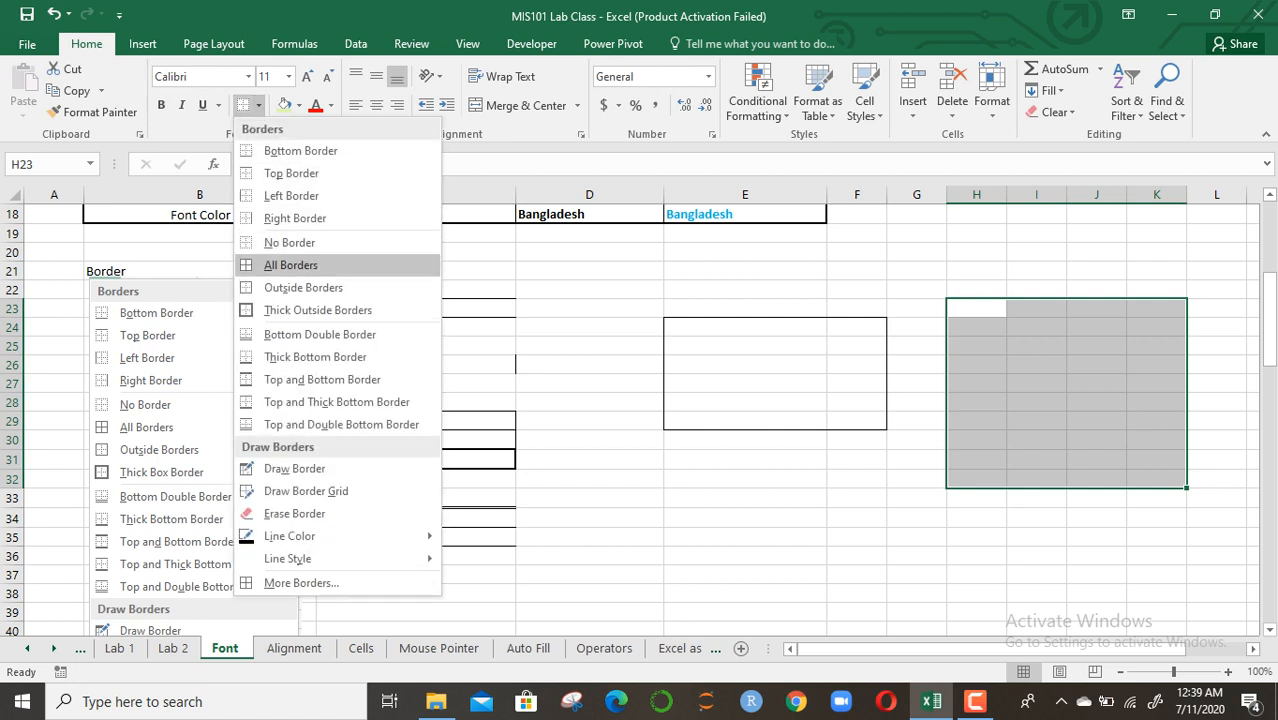
click(290, 265)
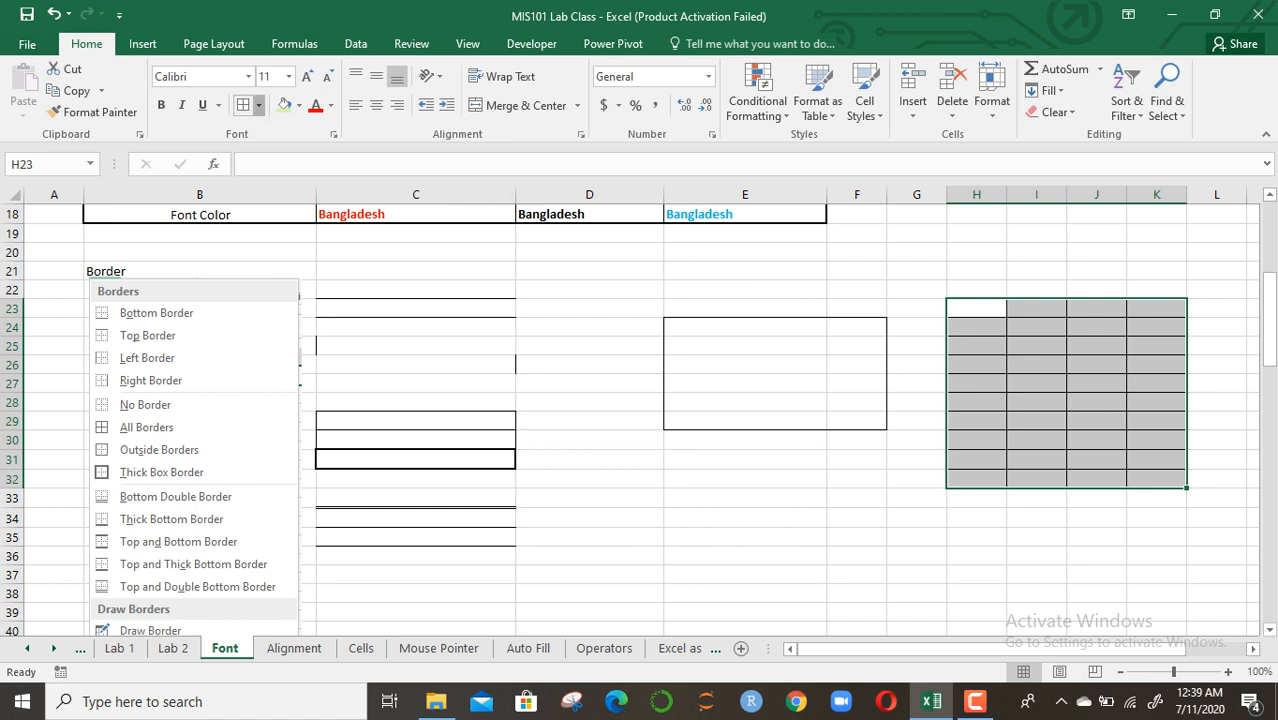
click(258, 105)
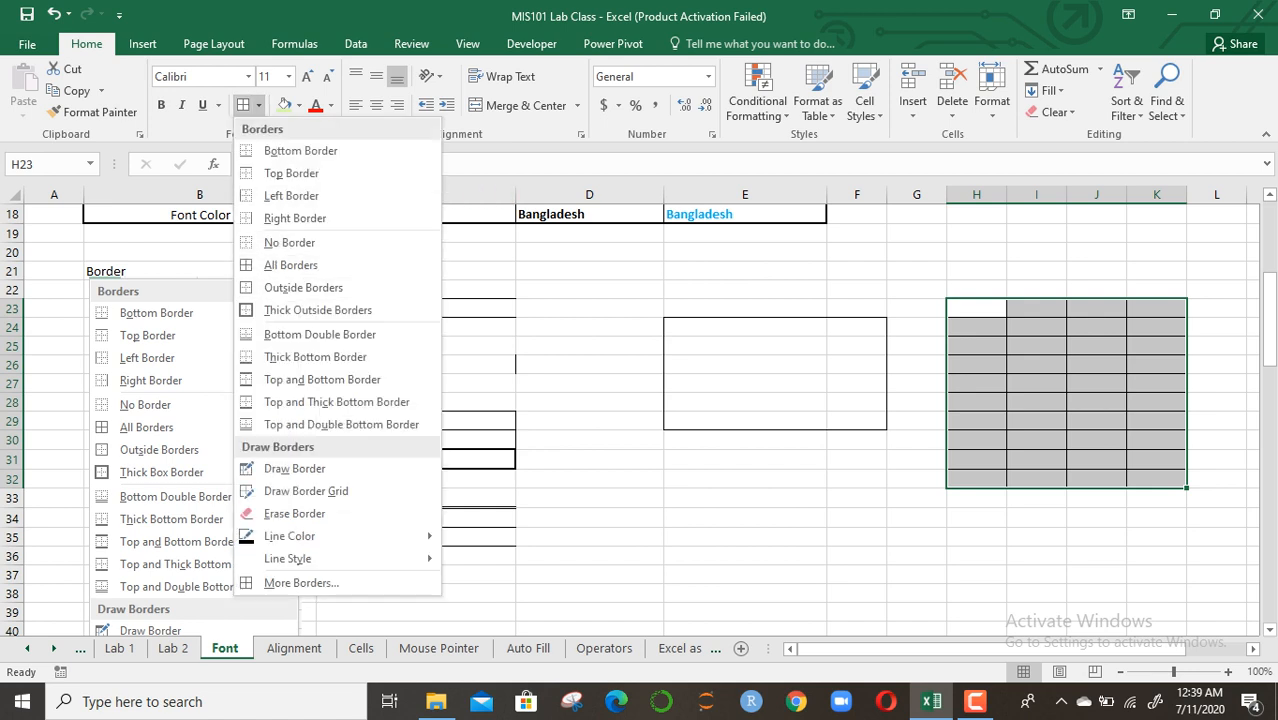
key(Escape)
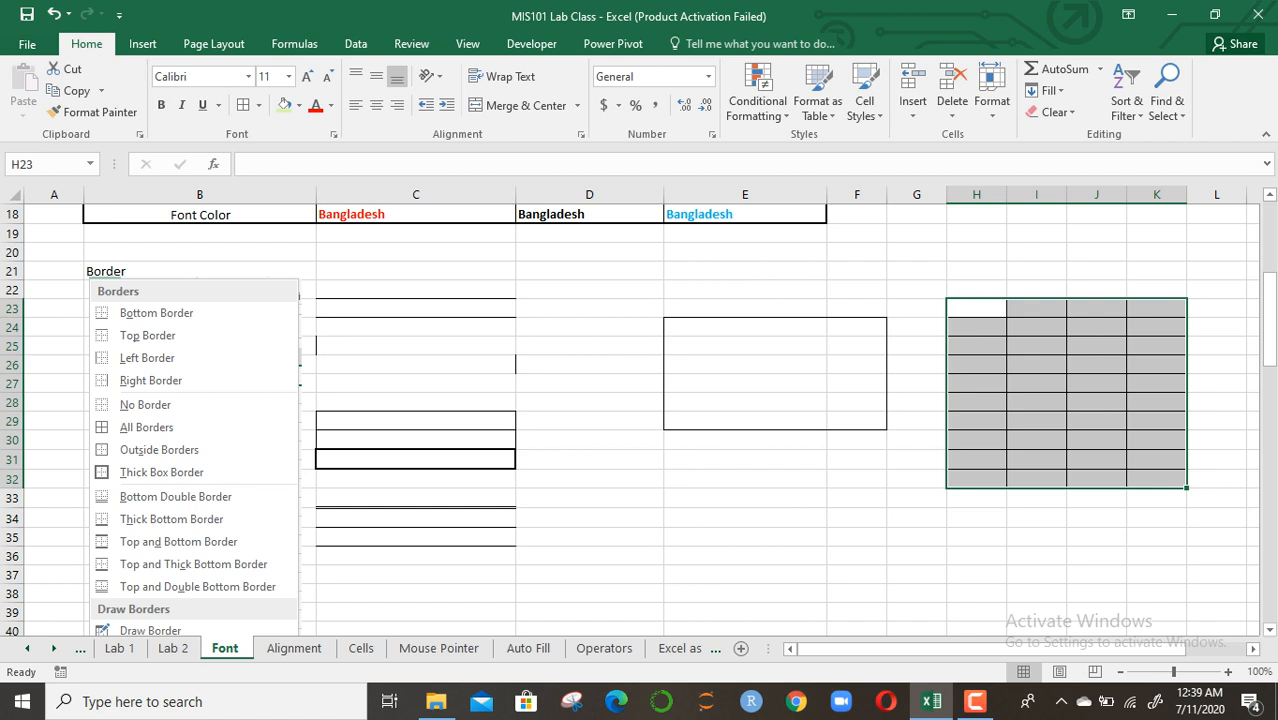
click(1036, 308)
drag(976, 308, 1156, 478)
Apply Outside Borders to the cell range G35:I40
drag(916, 537, 1036, 625)
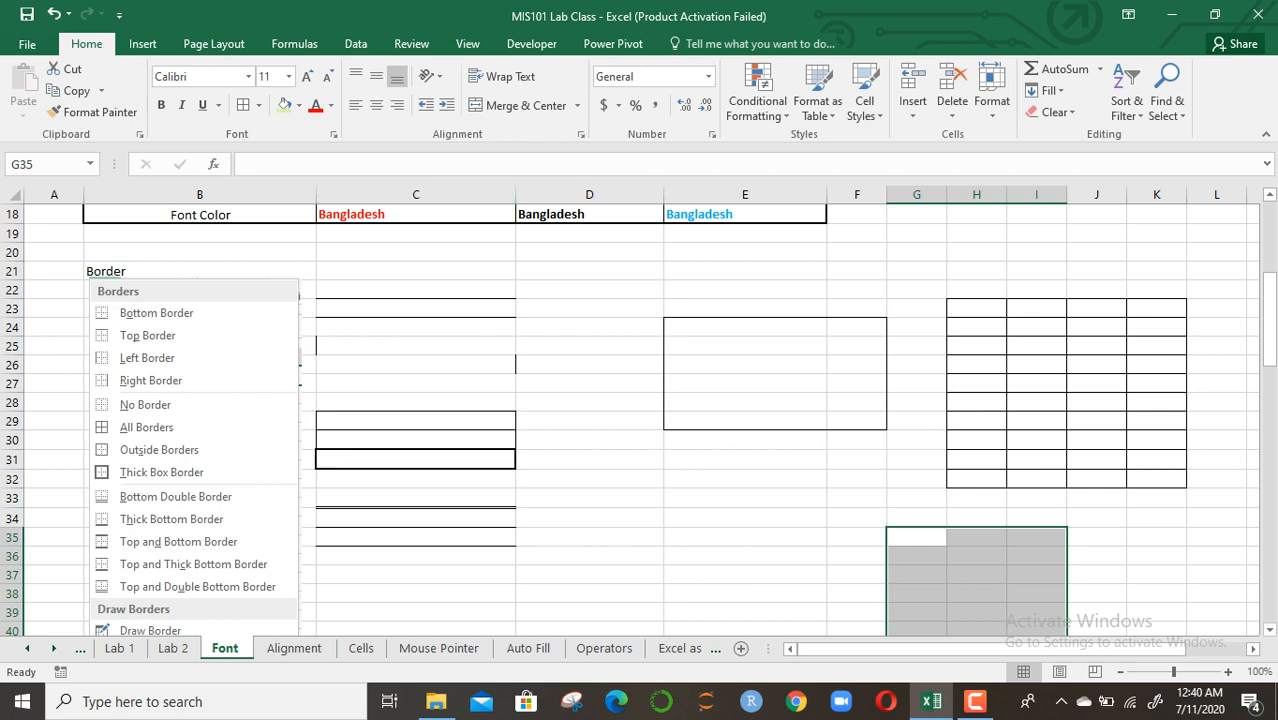
click(258, 105)
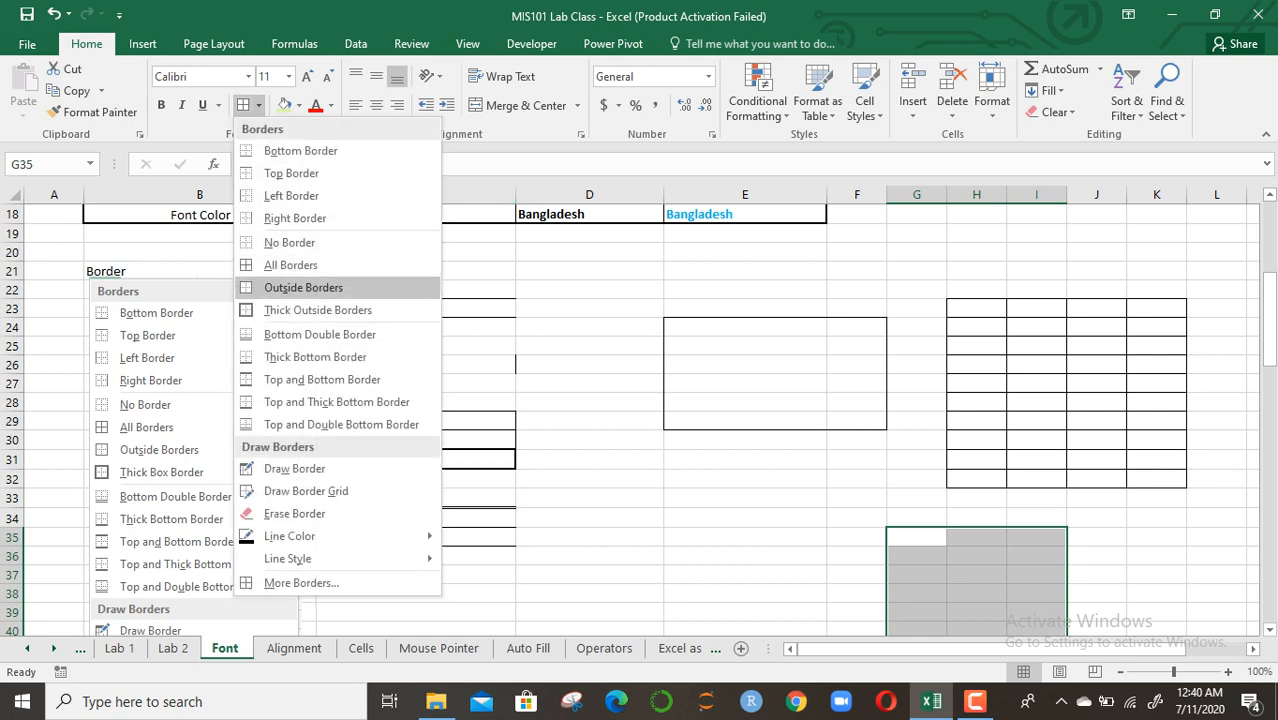
click(303, 287)
Apply Thick Outside Borders to cell G43, below the outlined box in columns G to I
key(Down)
key(Down)
key(Down)
key(Down)
key(Down)
key(Down)
key(Down)
key(Down)
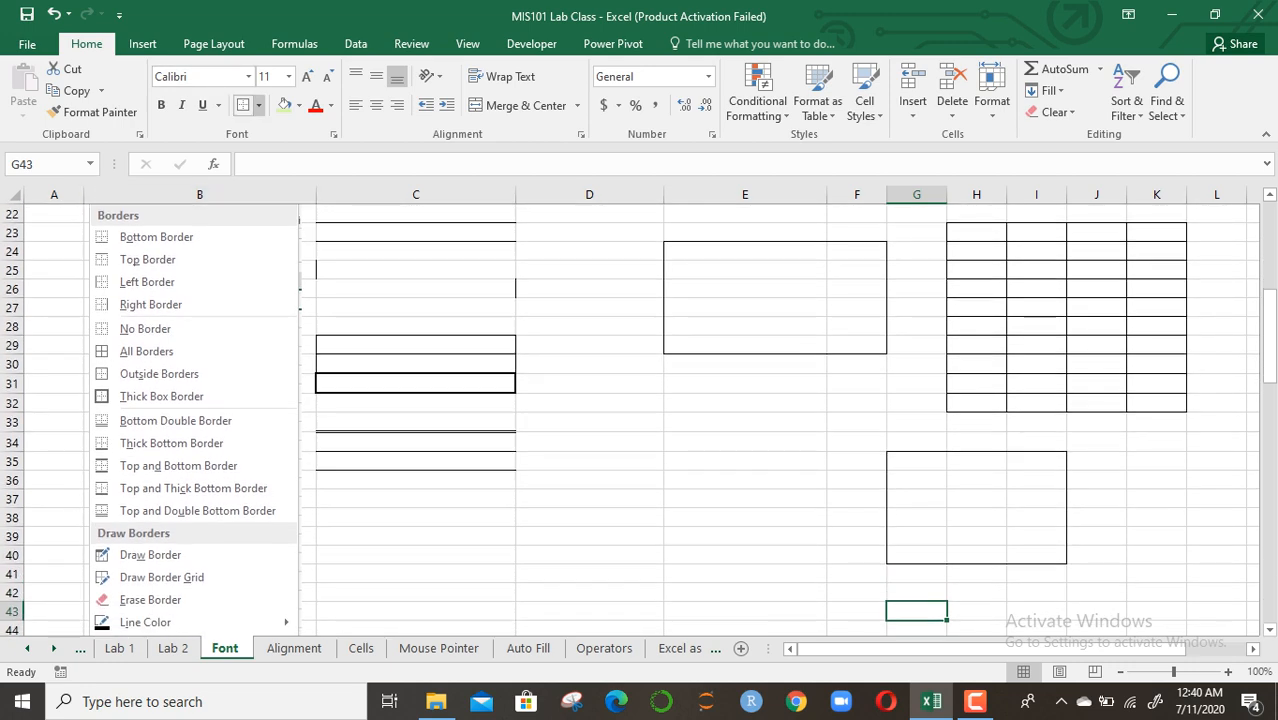
click(258, 105)
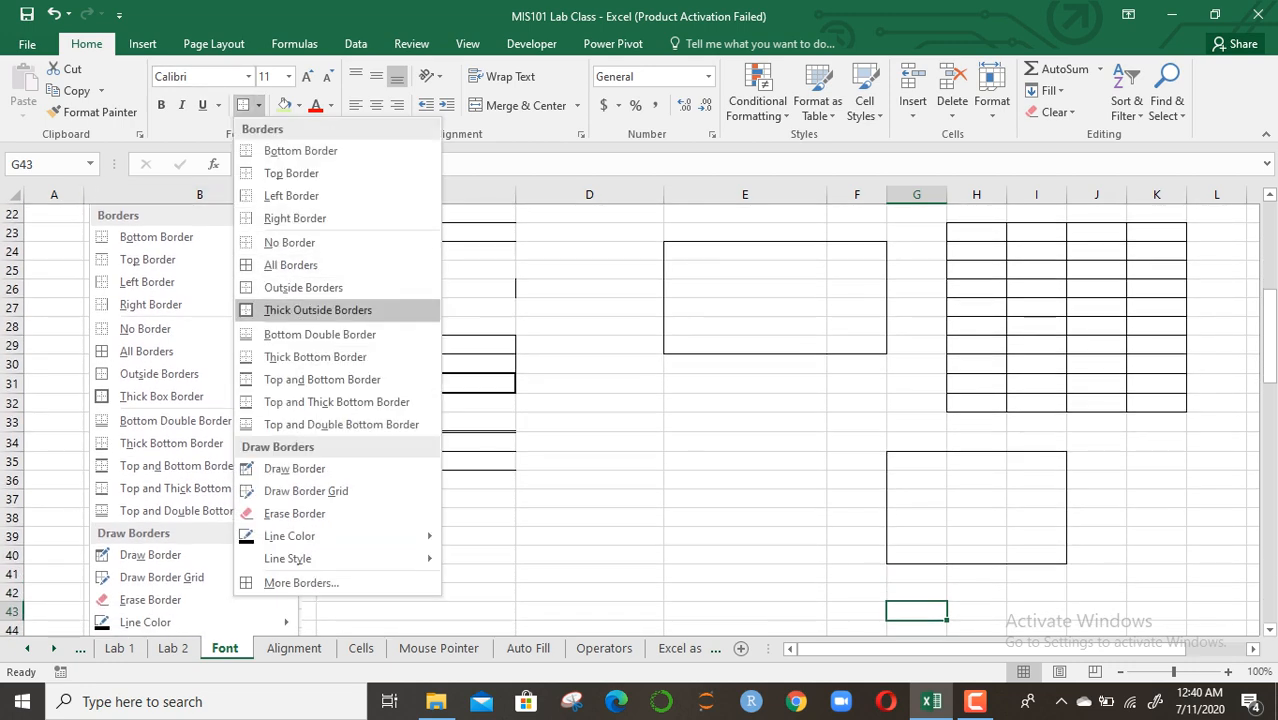
click(318, 310)
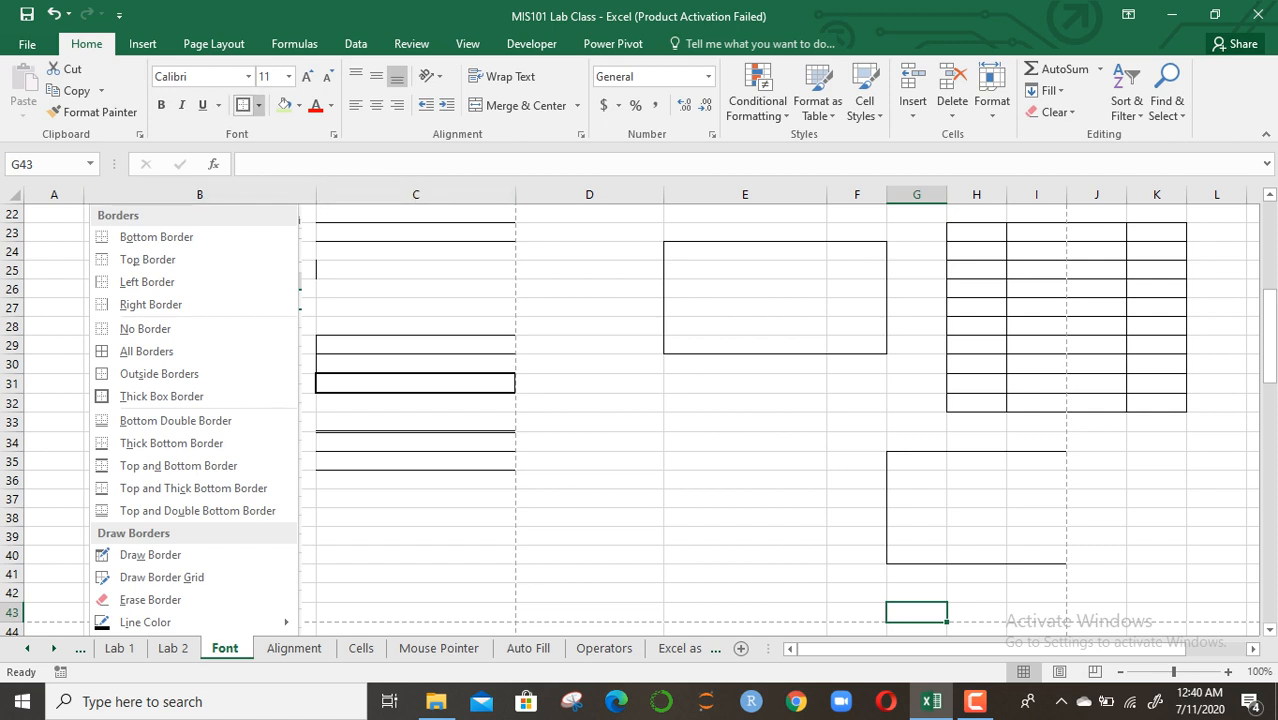
click(258, 105)
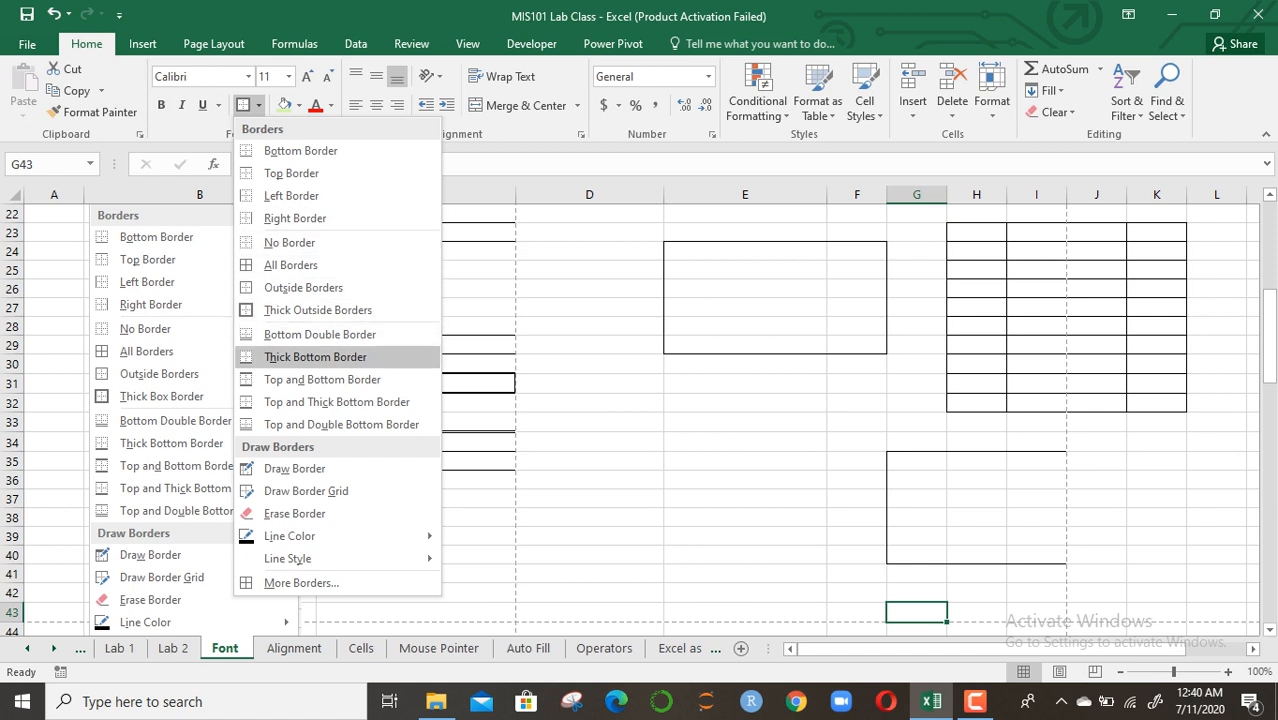
key(Escape)
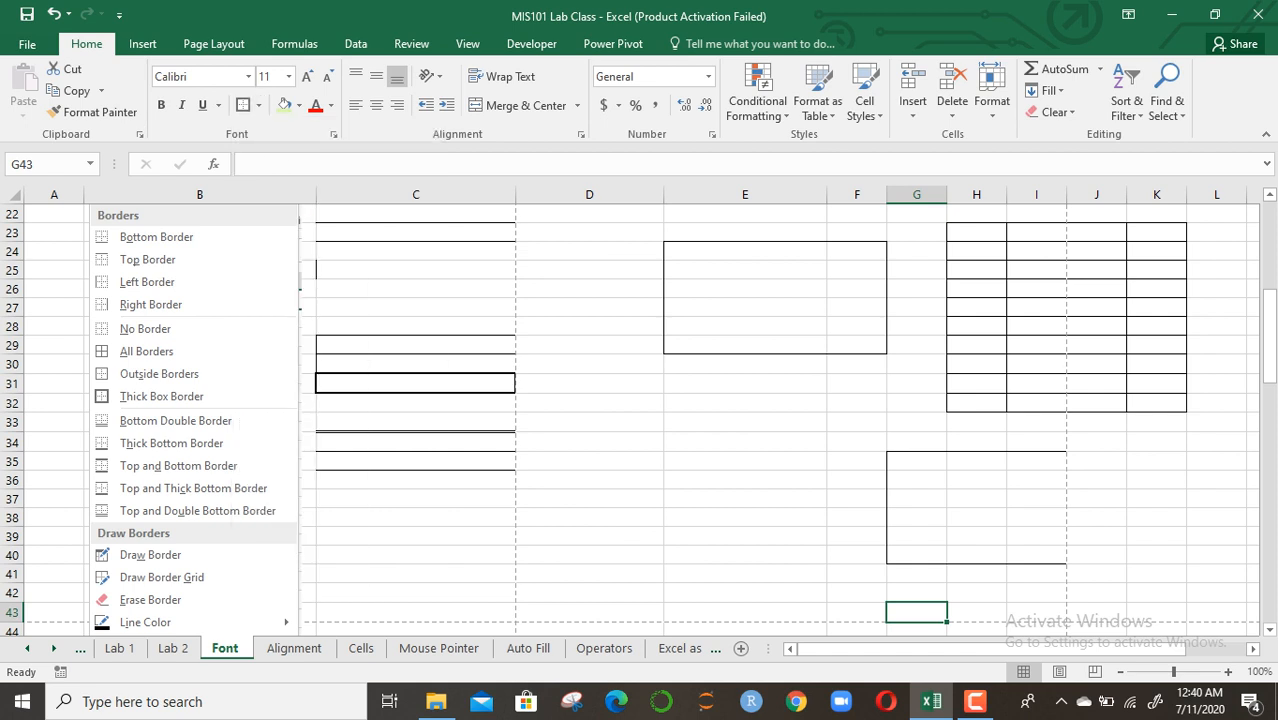
click(416, 443)
click(416, 517)
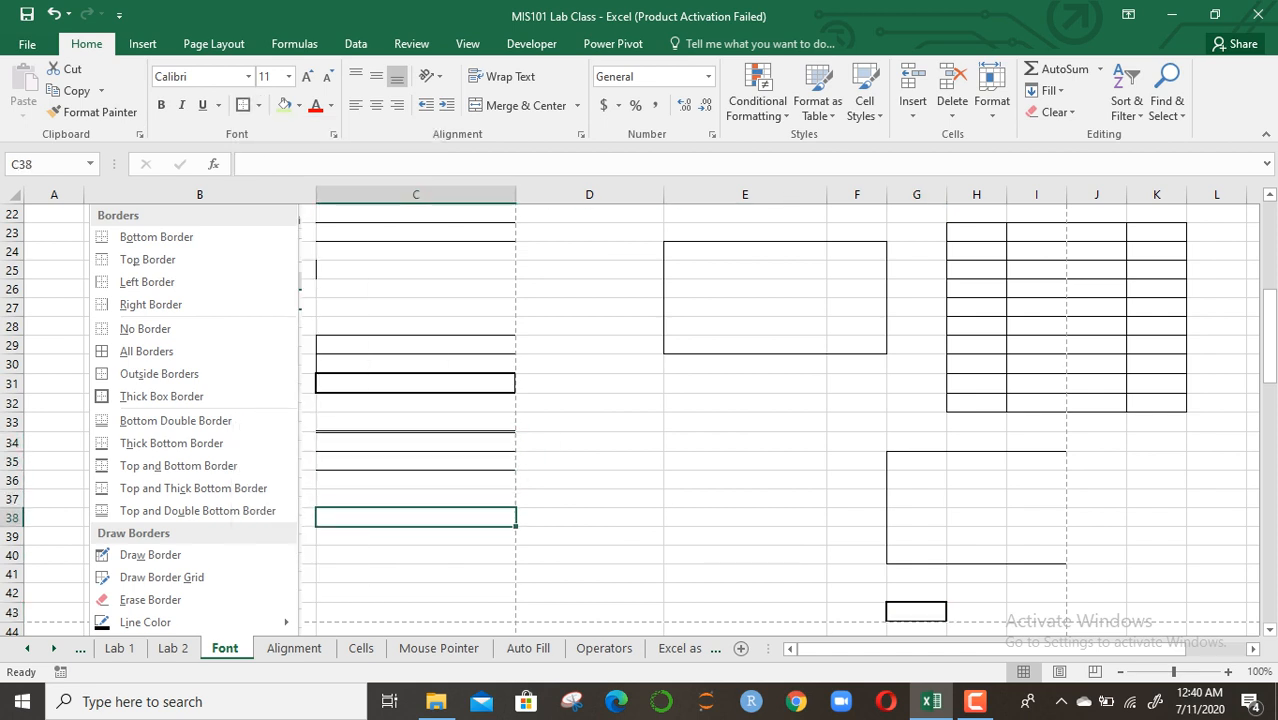
Use Draw Border to outline two freehand boxes around D31:E34 and D37:E38
click(259, 105)
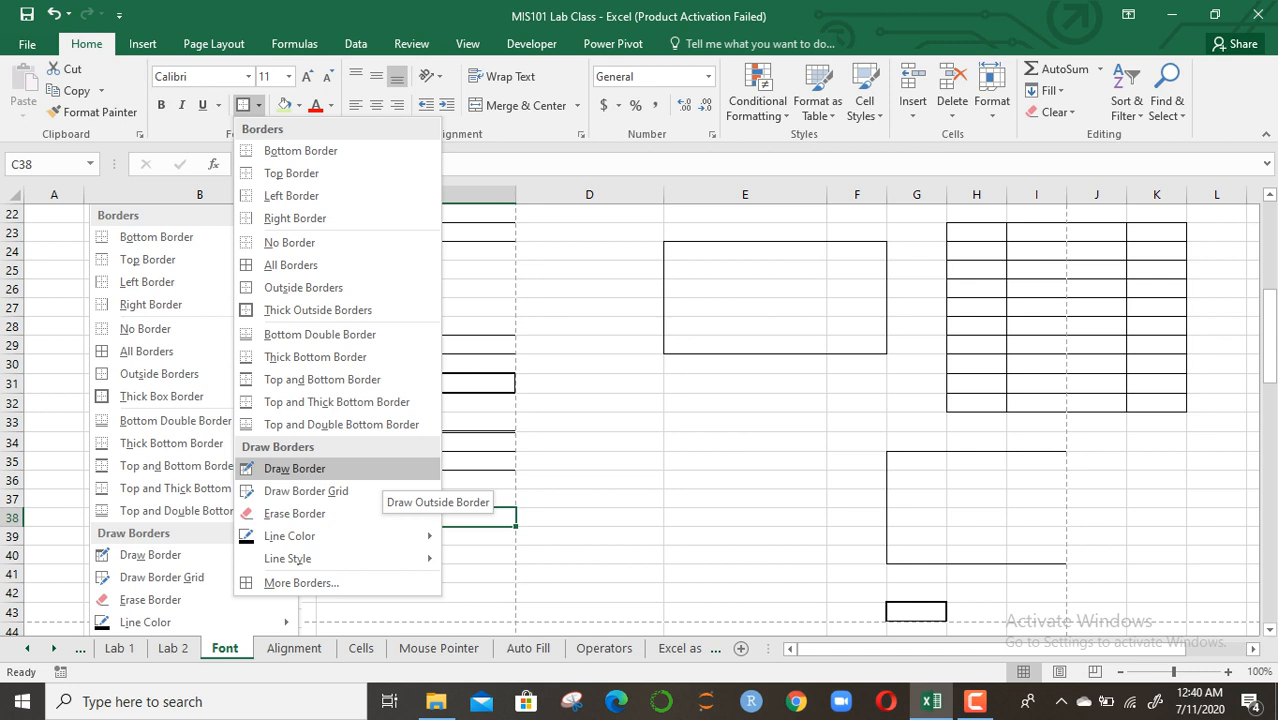
click(300, 468)
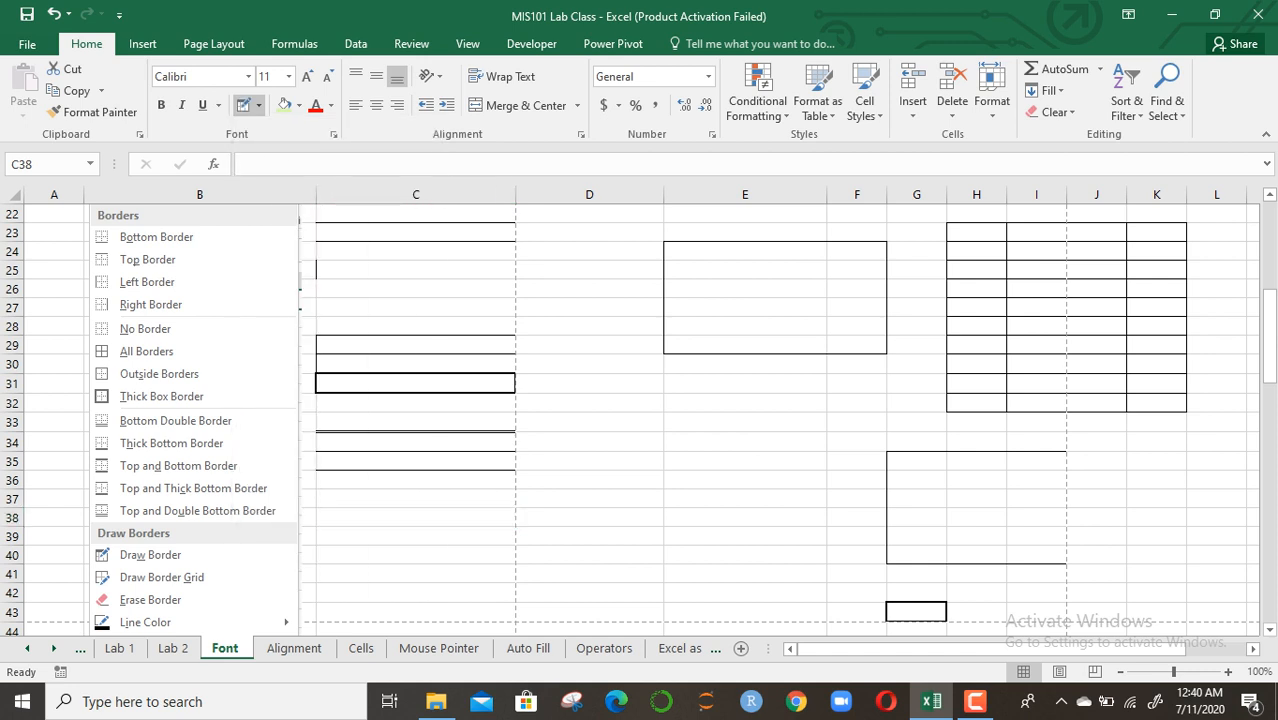
drag(517, 374, 826, 451)
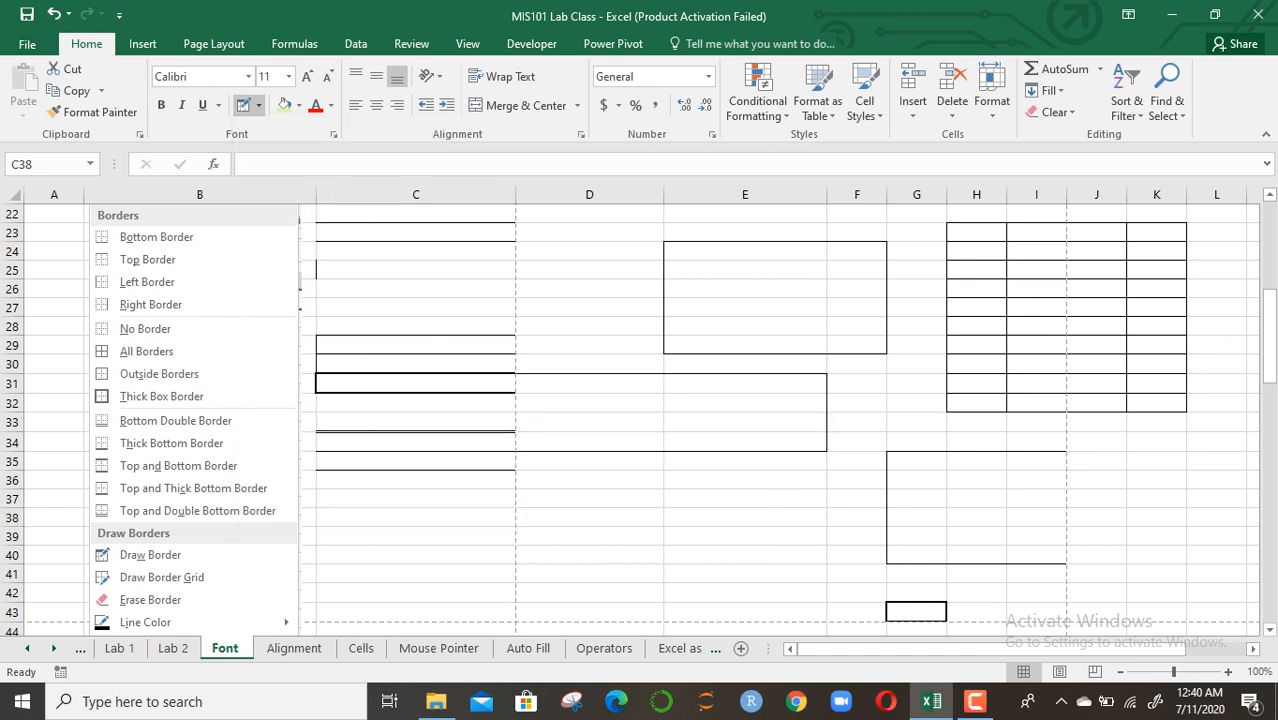
drag(517, 490, 825, 525)
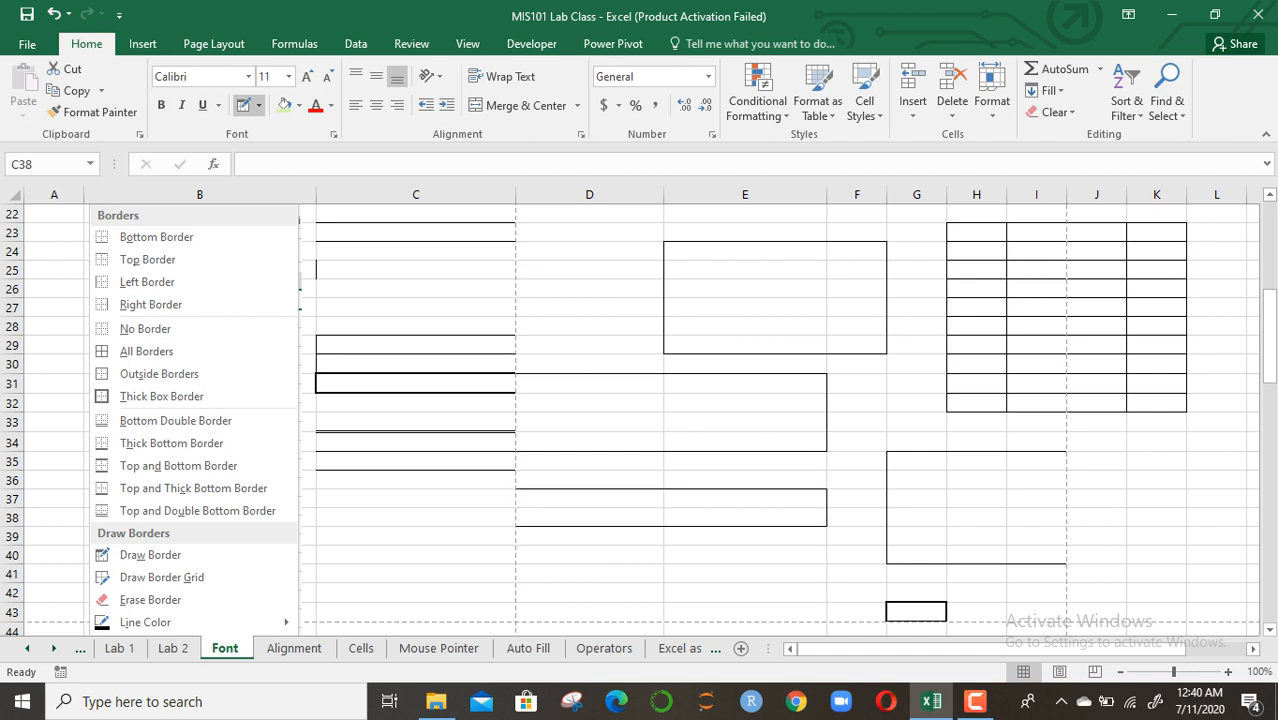
Use Draw Border Grid to outline every cell in the range D34:G42
click(258, 105)
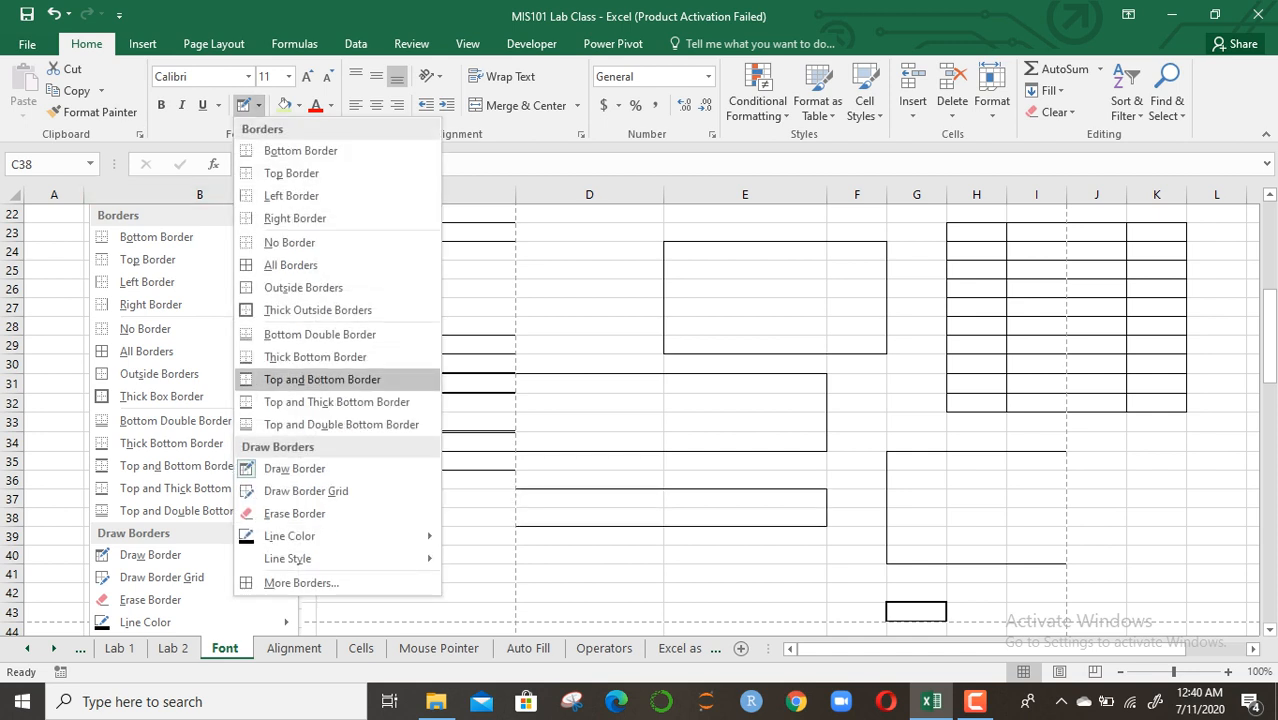
click(306, 491)
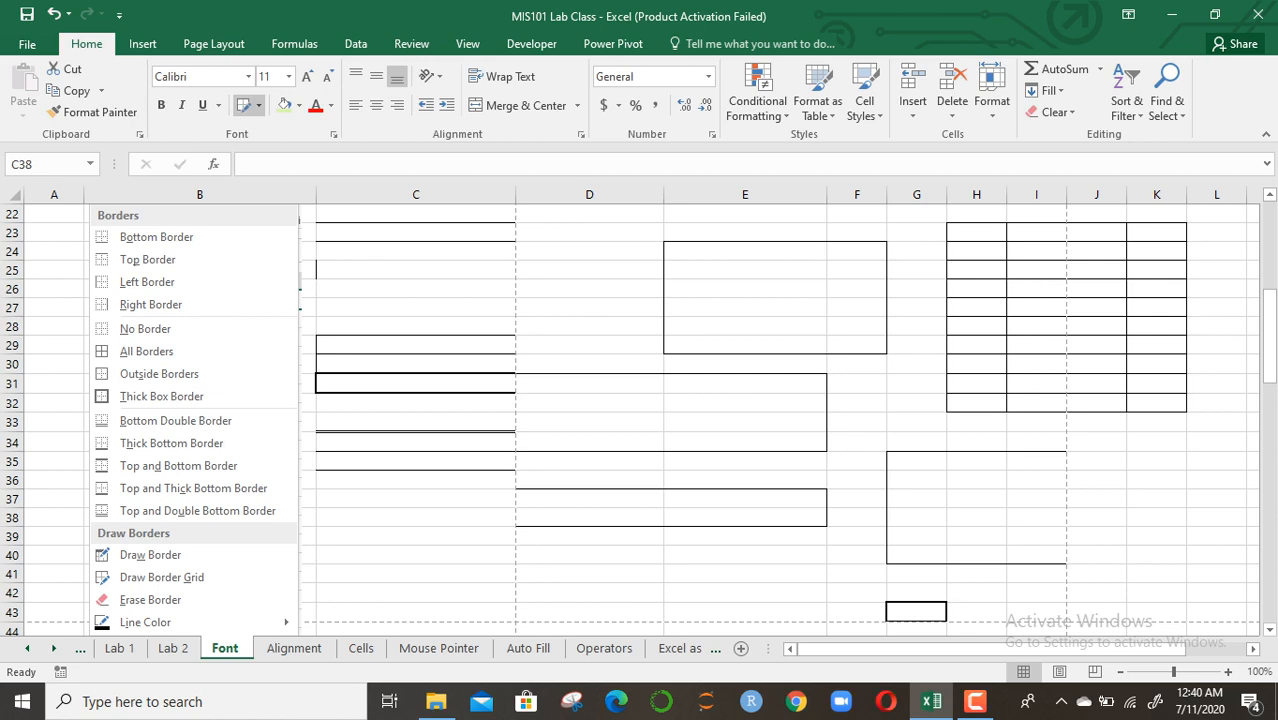
mouse_move(517, 433)
mouse_down()
mouse_move(662, 525)
mouse_move(944, 600)
mouse_up()
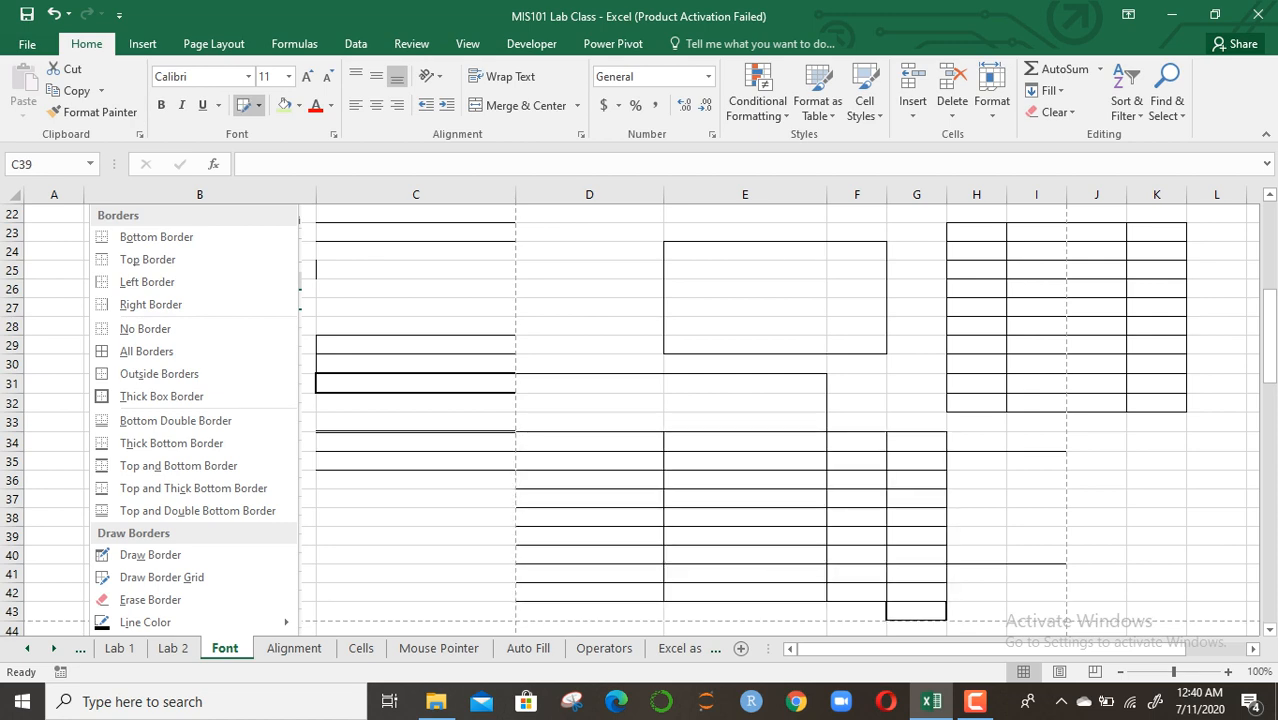
Draw a two-row border grid over the cell range E47:J48, below the existing grid
key(Down)
key(Down)
key(Down)
key(Down)
key(Down)
key(Down)
key(Down)
key(Down)
key(Down)
key(Down)
key(Down)
key(Down)
key(Down)
key(Down)
key(Down)
key(Down)
key(Down)
key(Down)
key(Down)
key(Down)
mouse_move(666, 394)
mouse_down()
mouse_move(762, 424)
mouse_move(1120, 424)
mouse_up()
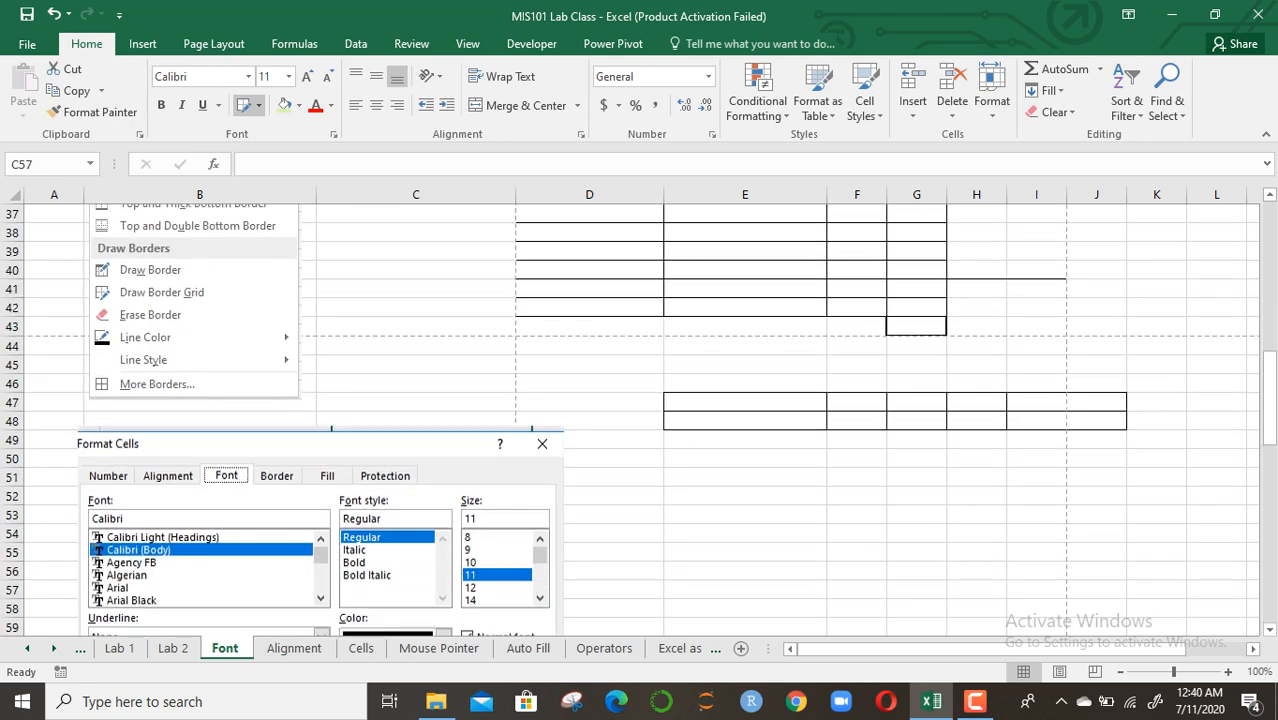
Draw a border grid over the cell range T34:W42 in the empty area far to the east
drag(1270, 369, 1270, 331)
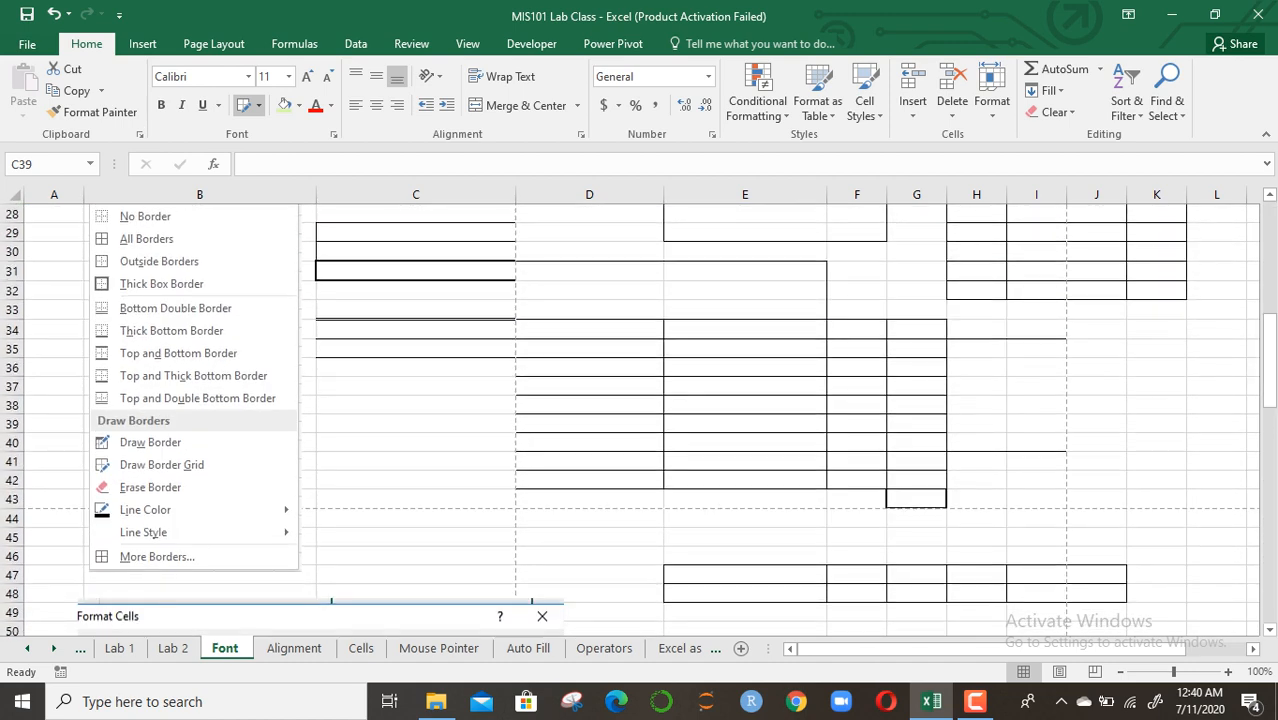
drag(990, 649, 1050, 649)
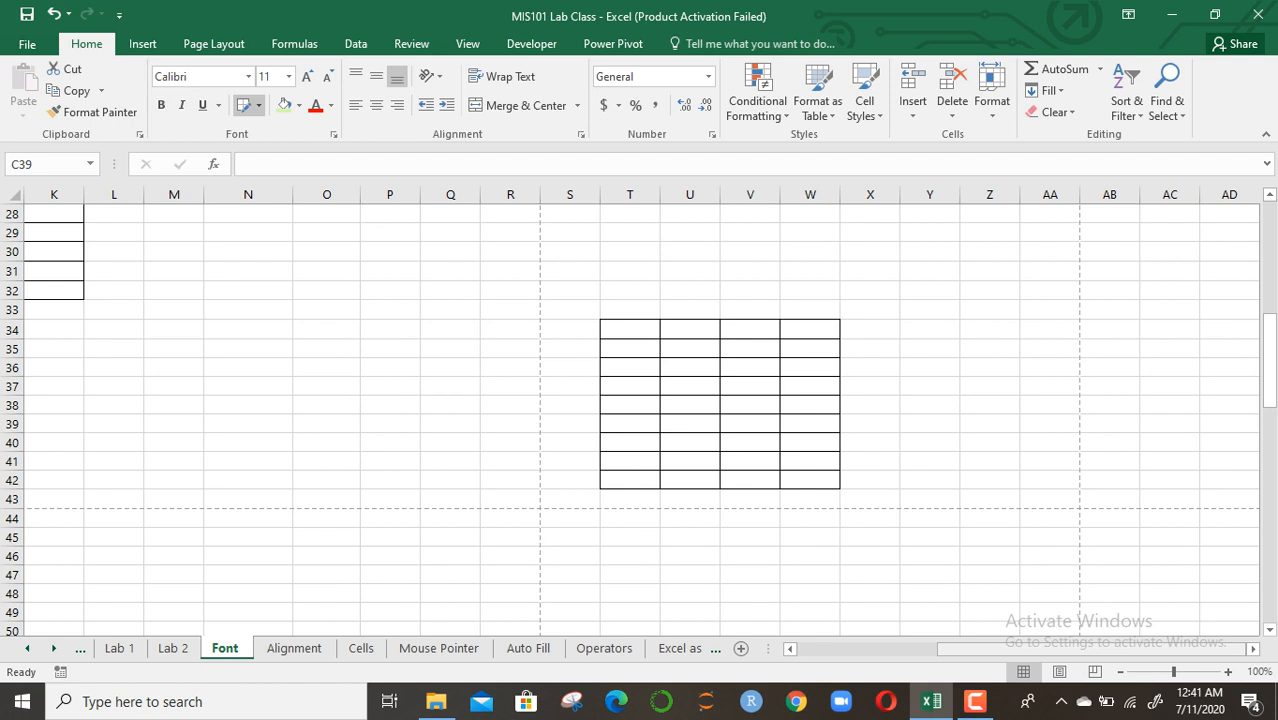
drag(1050, 649, 1037, 649)
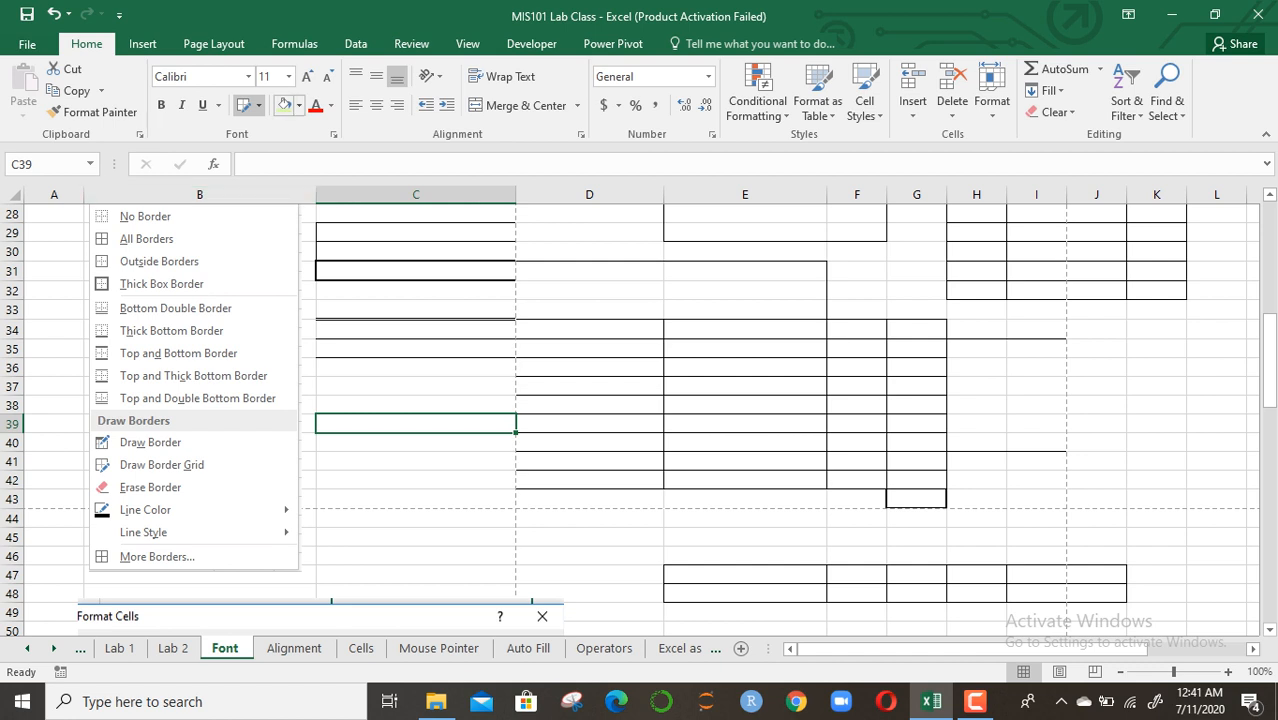
Erase the drawn borders across columns E to H and the leftover lines in column D from row 39 down
click(258, 105)
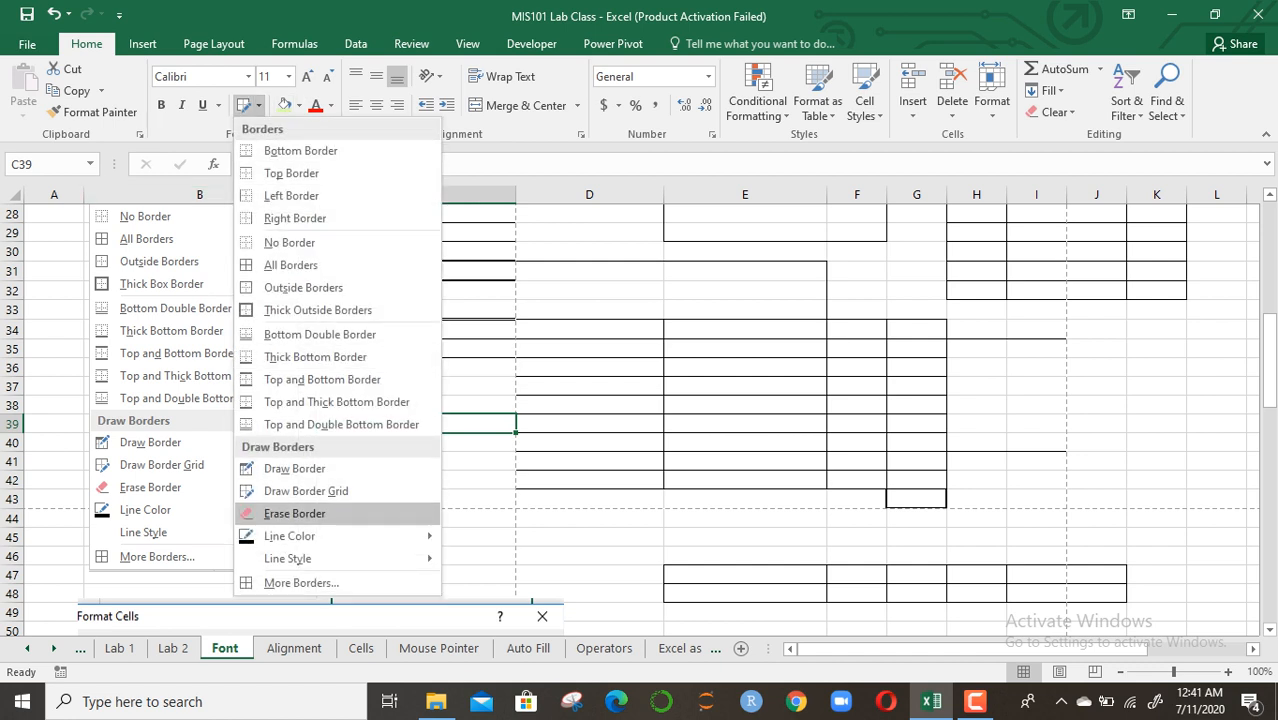
click(294, 513)
mouse_move(745, 386)
mouse_down()
mouse_move(745, 498)
mouse_move(750, 480)
mouse_move(850, 638)
mouse_move(977, 570)
mouse_up()
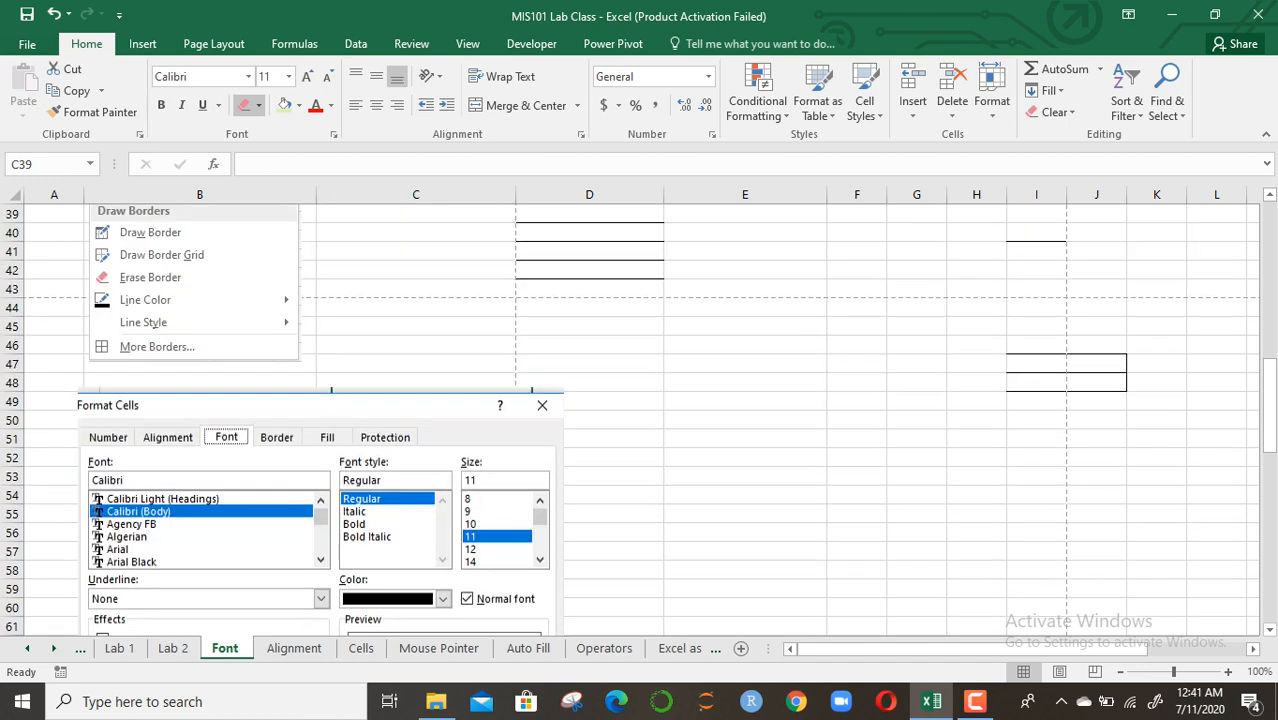
drag(590, 217, 588, 306)
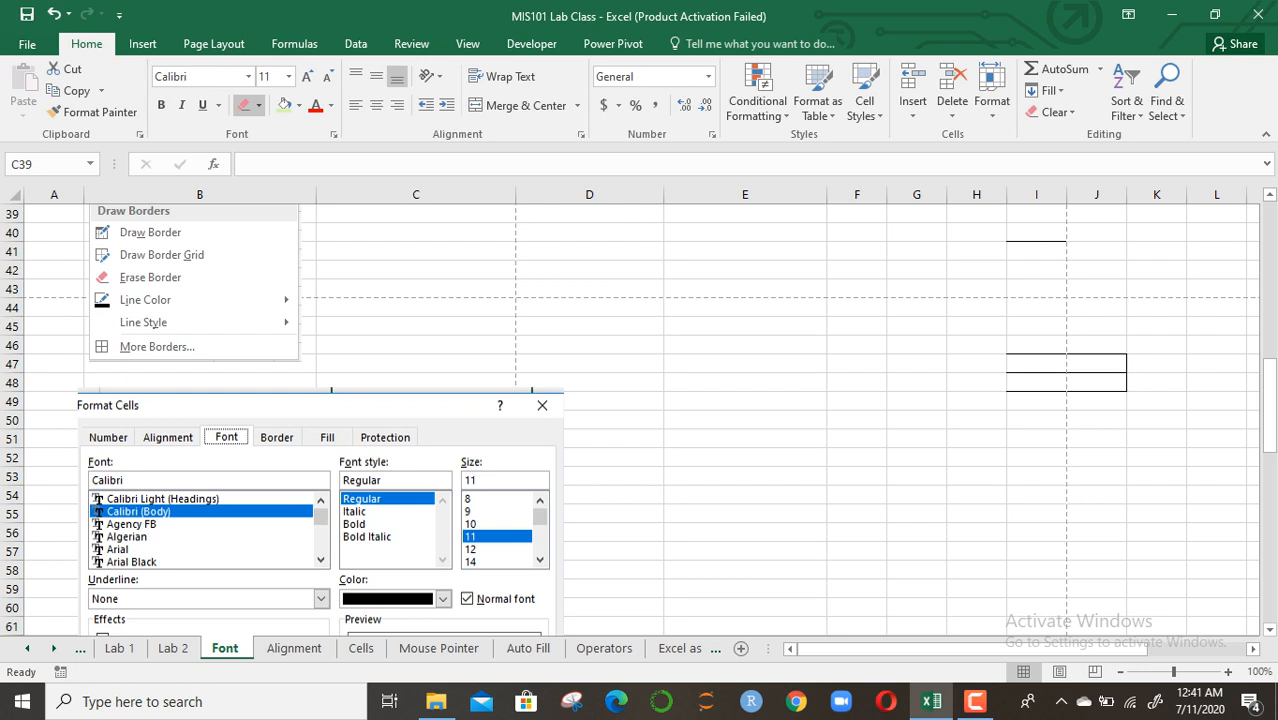
Change the border line color to orange and draw a border grid over D42:D45
click(259, 105)
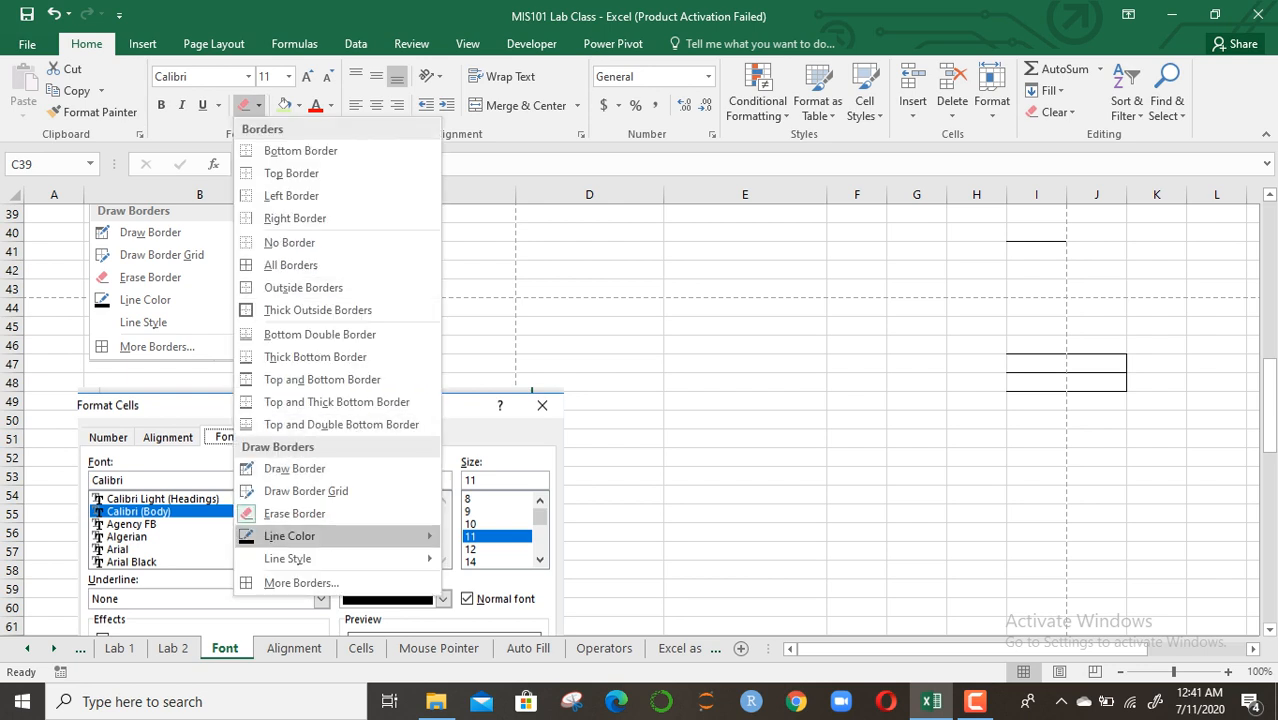
mouse_move(289, 536)
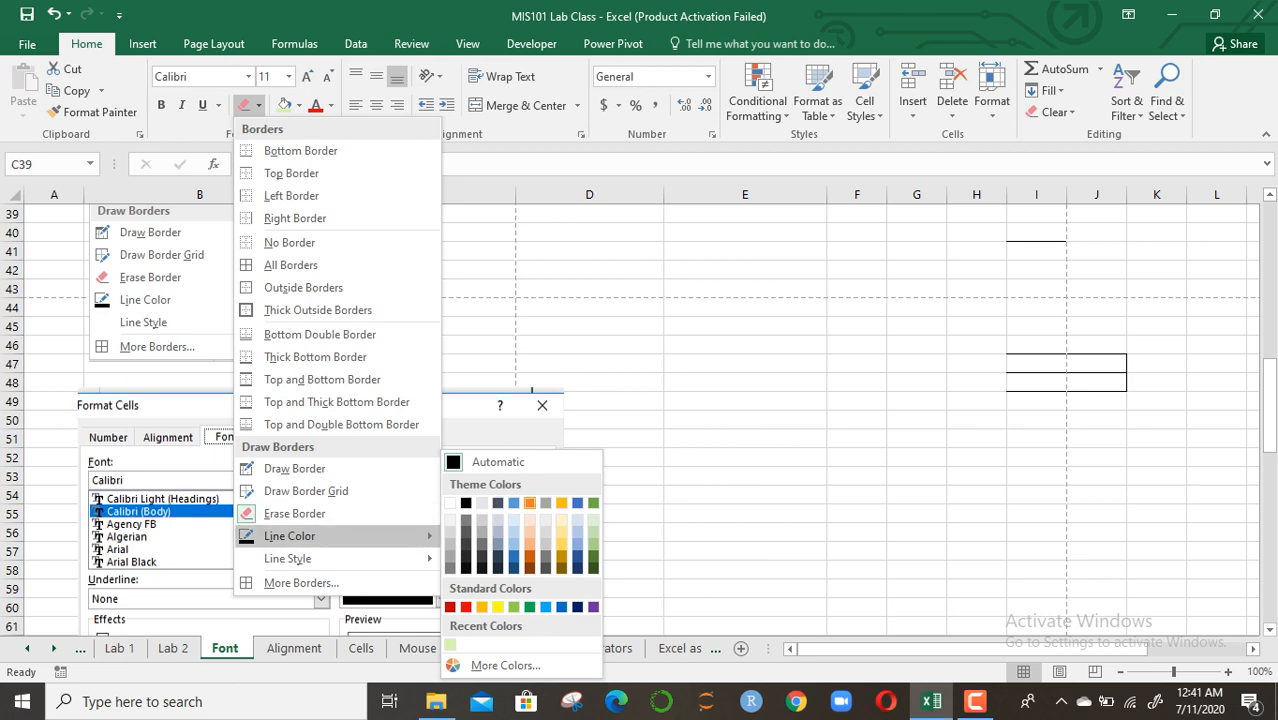
click(529, 502)
drag(518, 261, 662, 334)
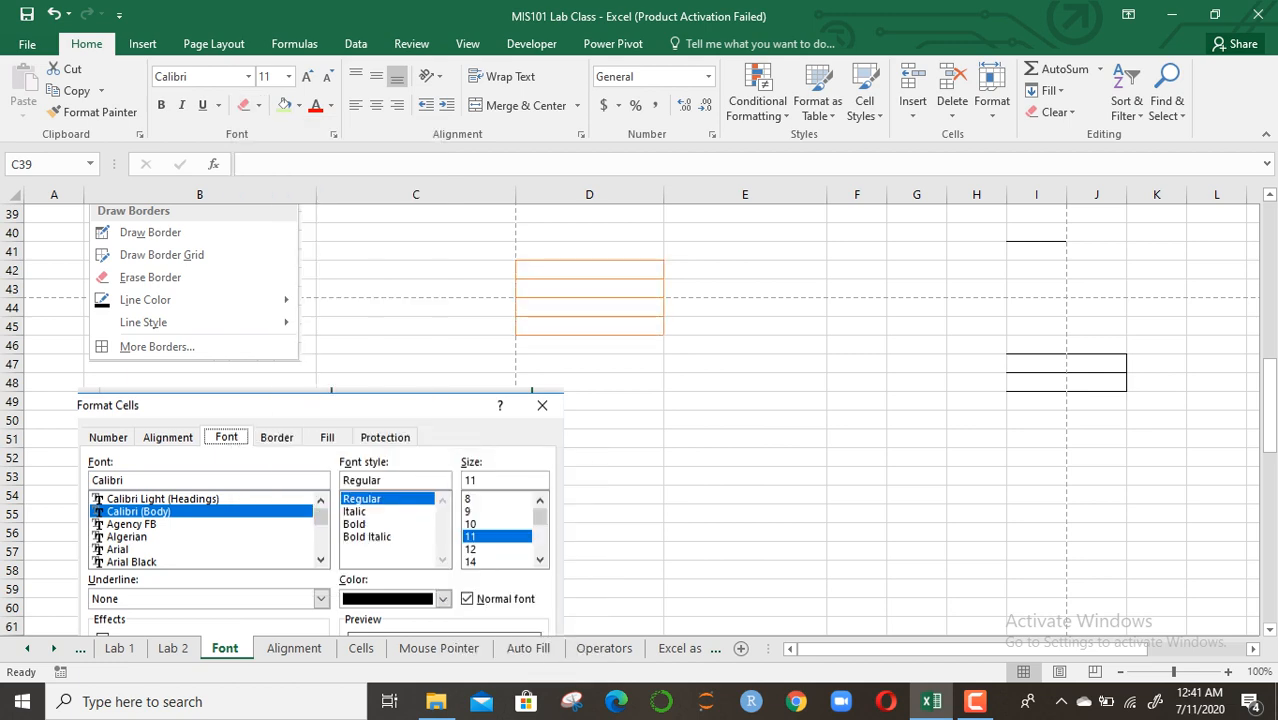
Choose a dashed line style and draw orange border grids over E40:F47 and G41:I48
click(258, 105)
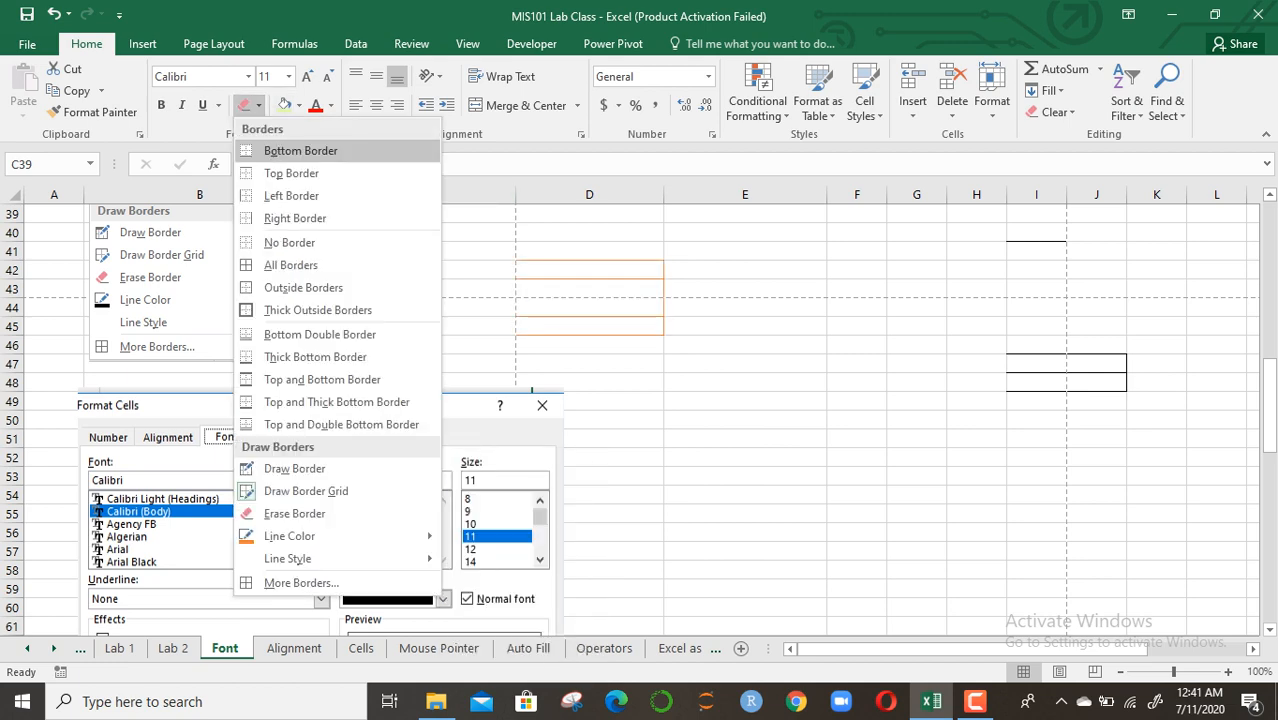
mouse_move(330, 558)
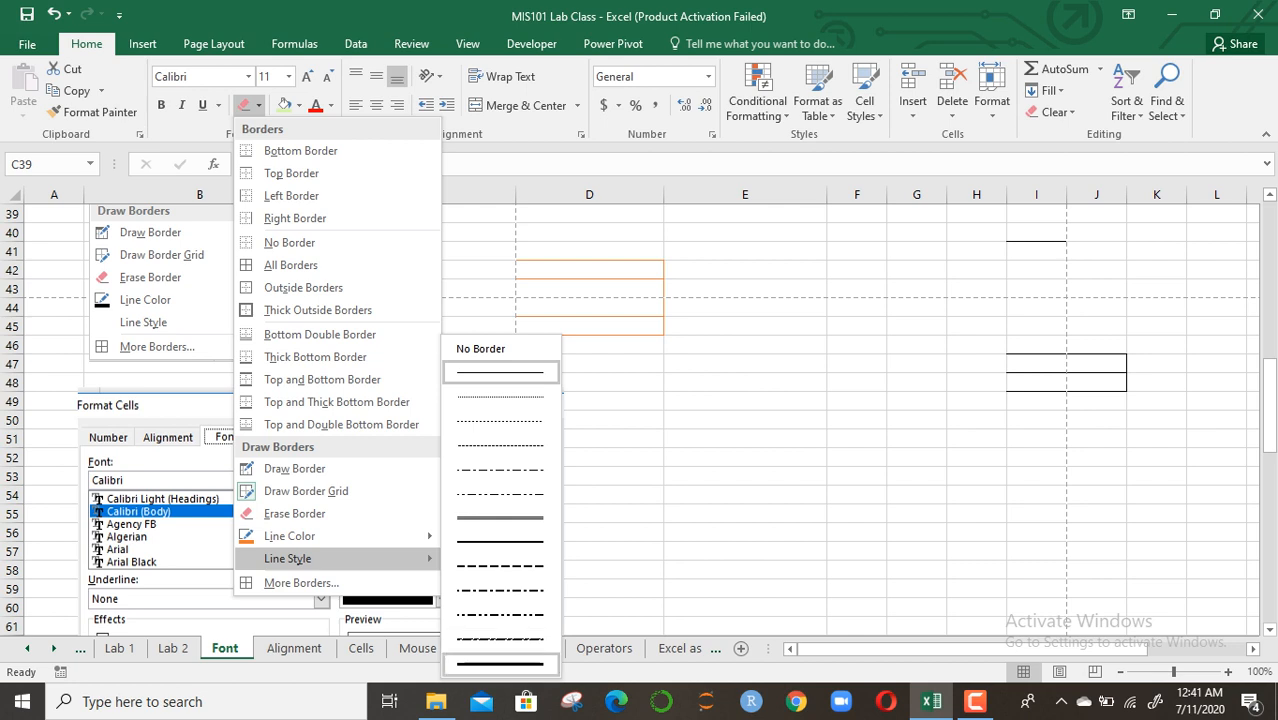
key(Escape)
key(Escape)
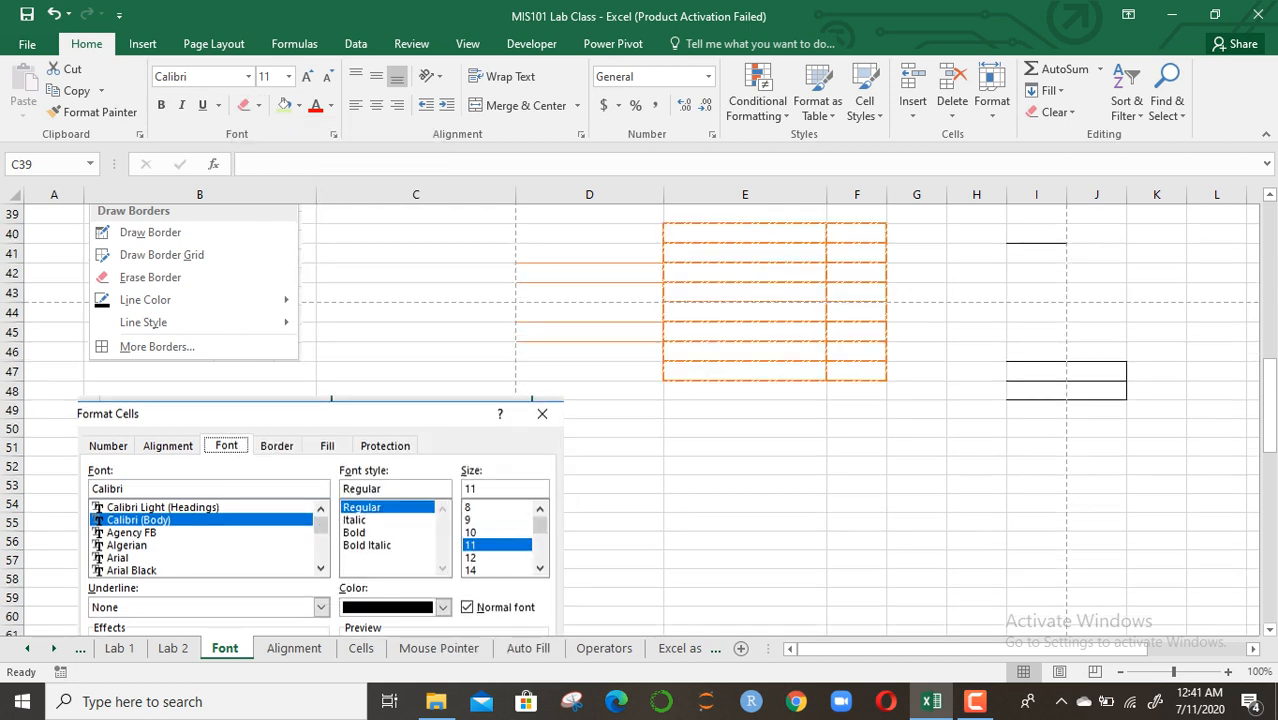
mouse_move(888, 244)
mouse_down()
mouse_move(1040, 345)
mouse_move(1062, 398)
mouse_up()
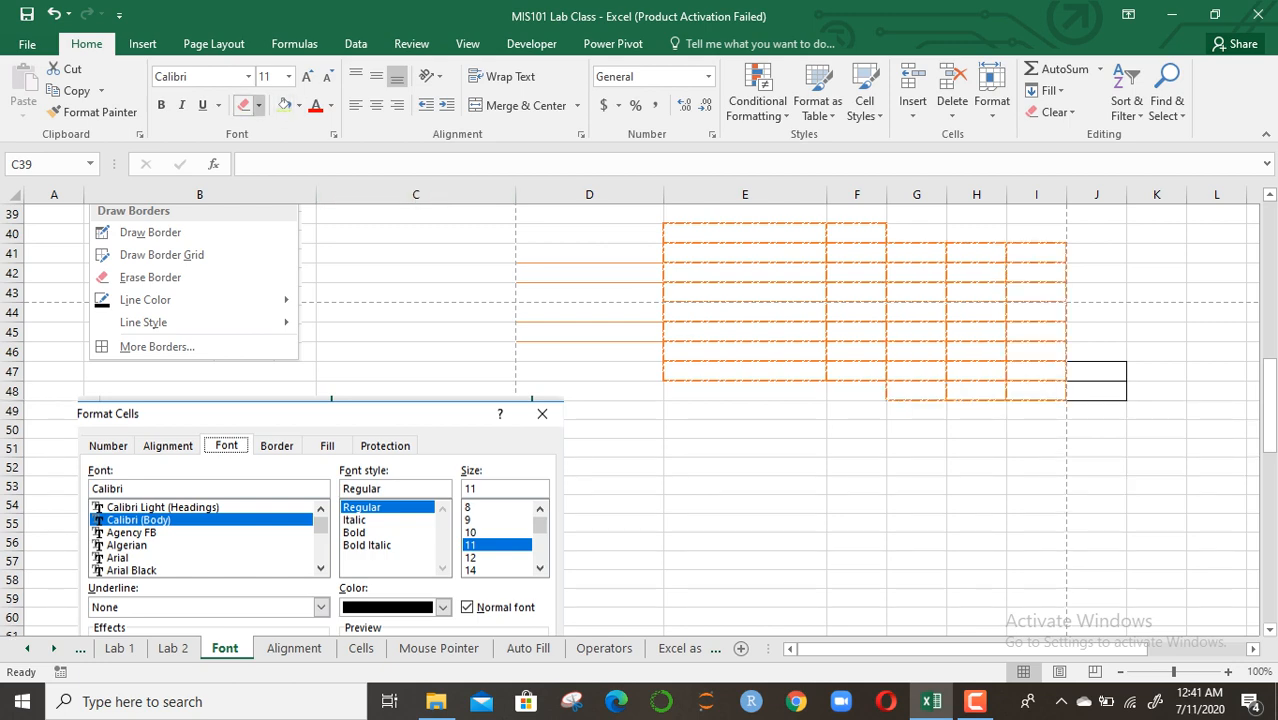
Turn off border grid drawing to return to normal cell selection
click(258, 105)
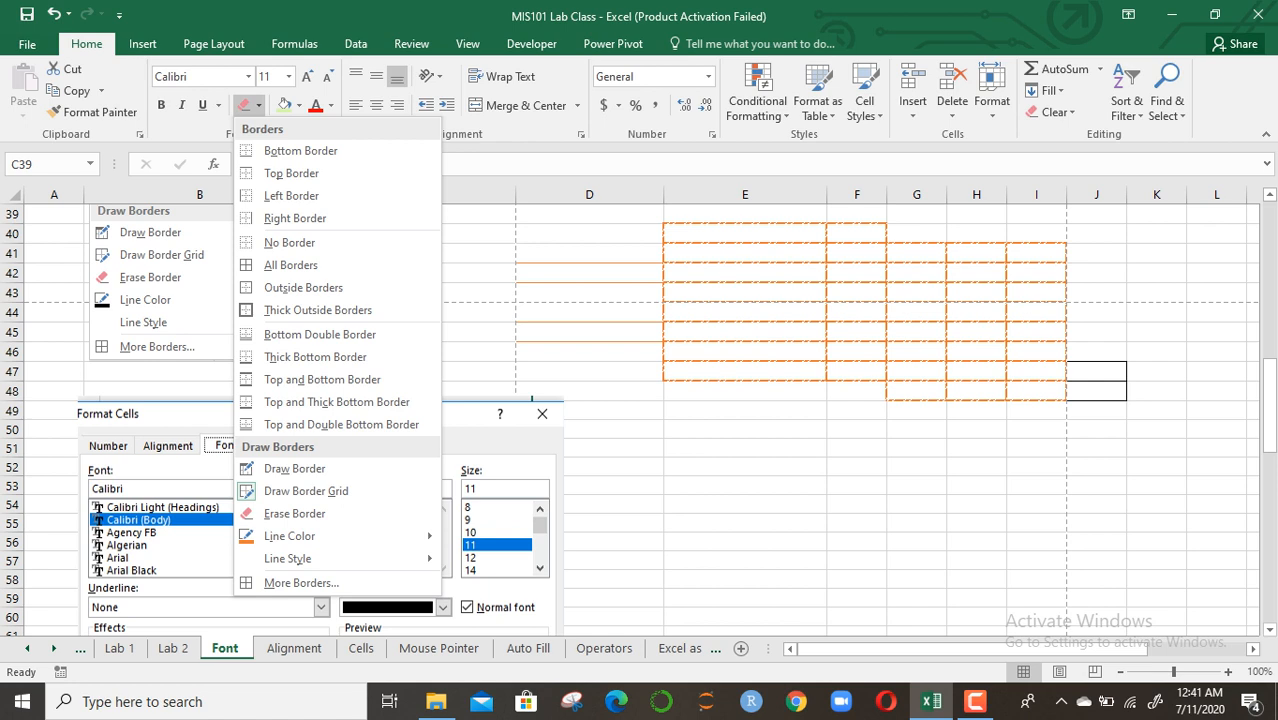
key(Escape)
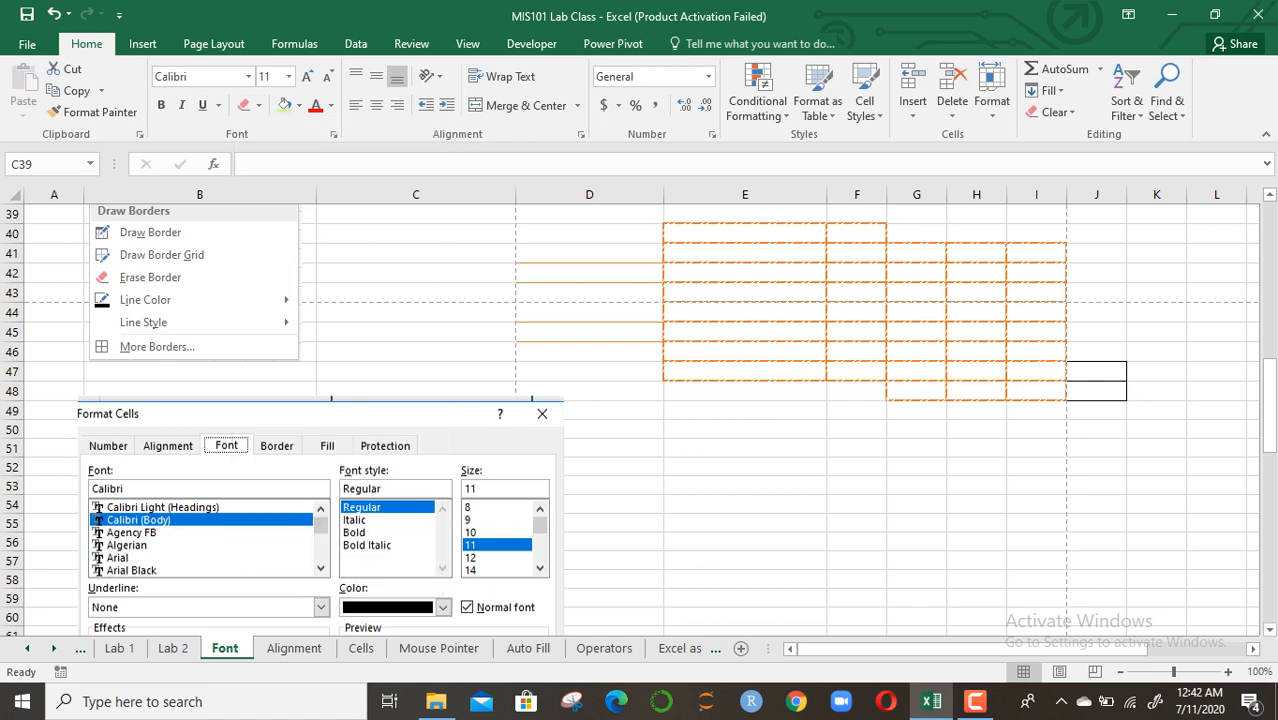
key(Up)
key(alt+h)
key(b)
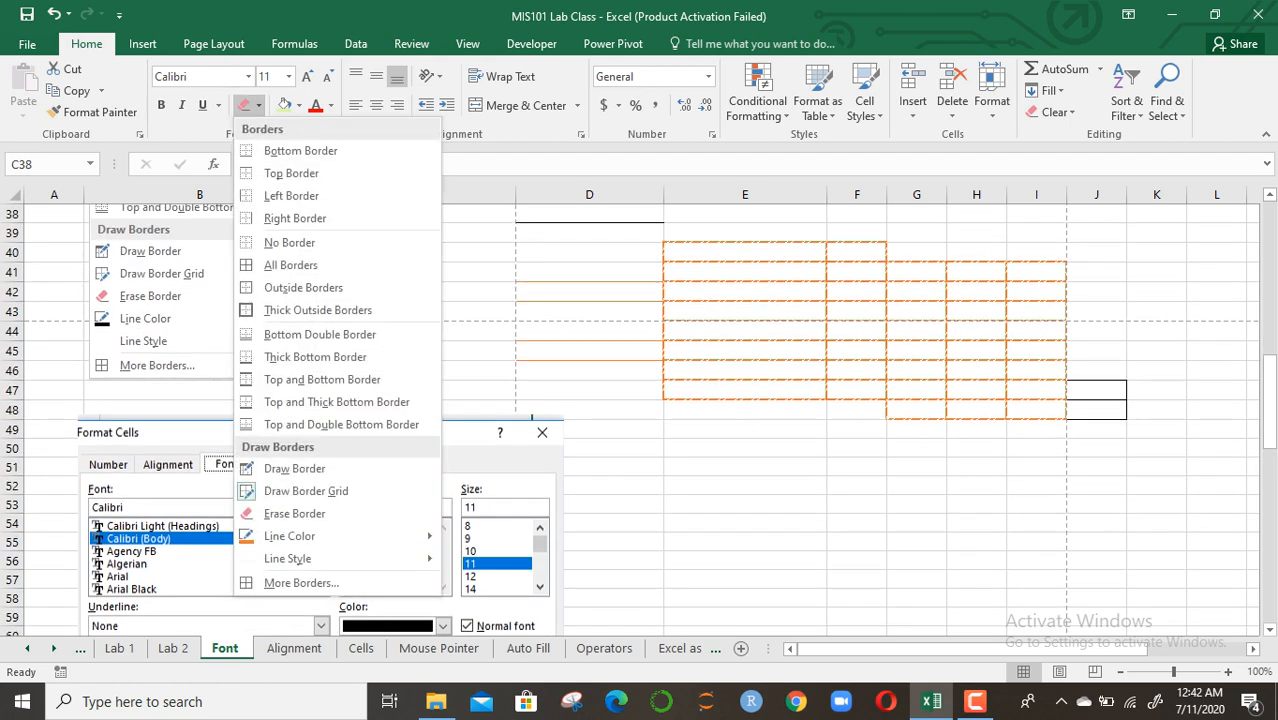
key(Escape)
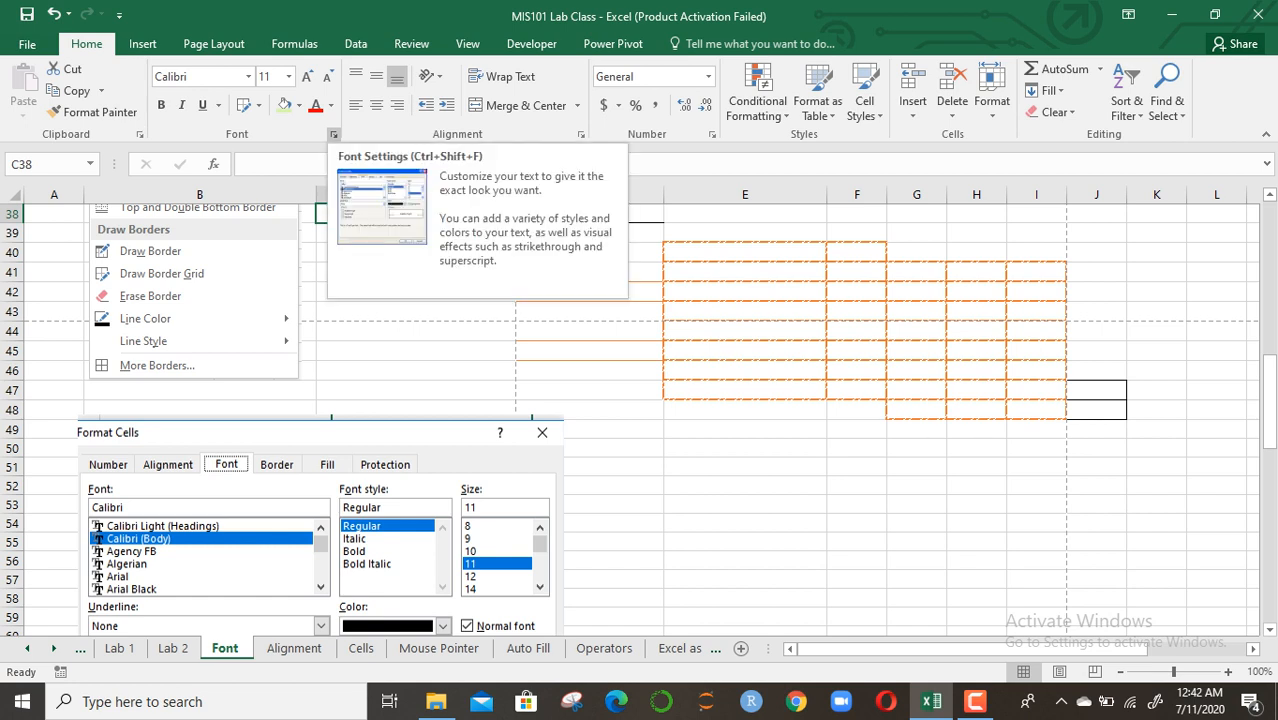
Examine the font settings in Format Cells, including the font list, underline styles and color palette, and close without applying anything
click(334, 134)
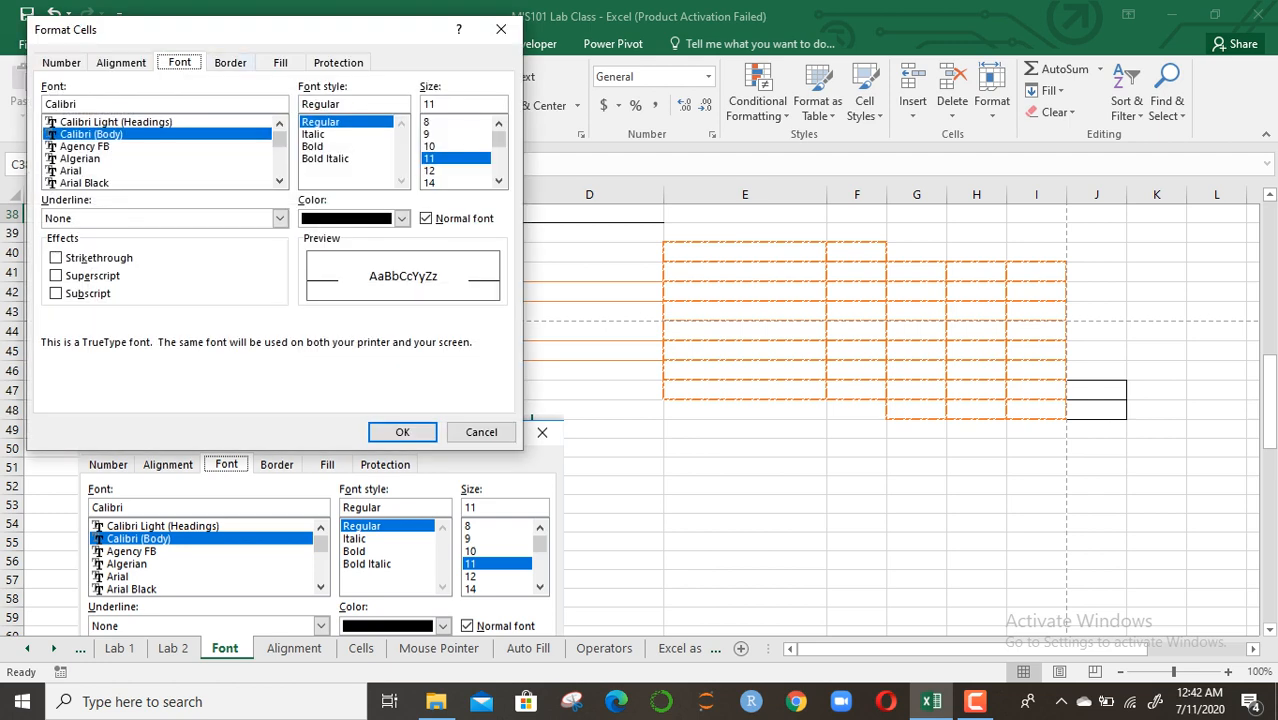
drag(200, 29, 310, 226)
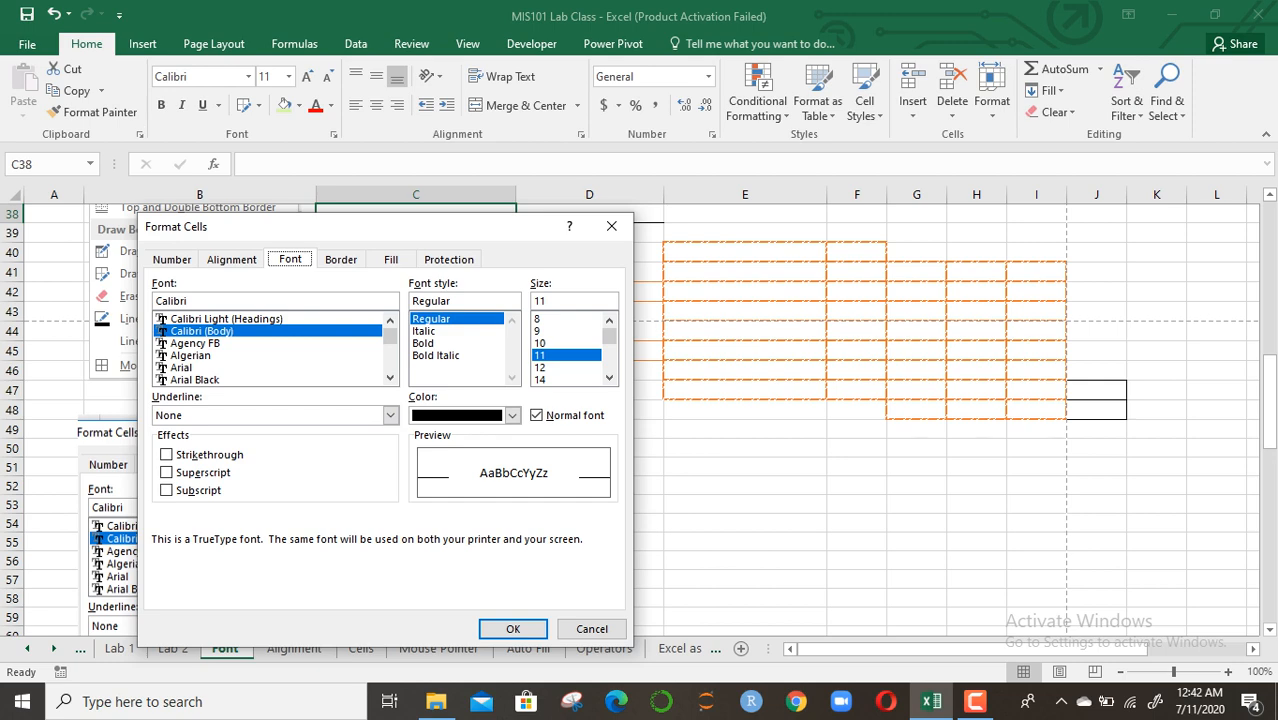
drag(310, 226, 358, 171)
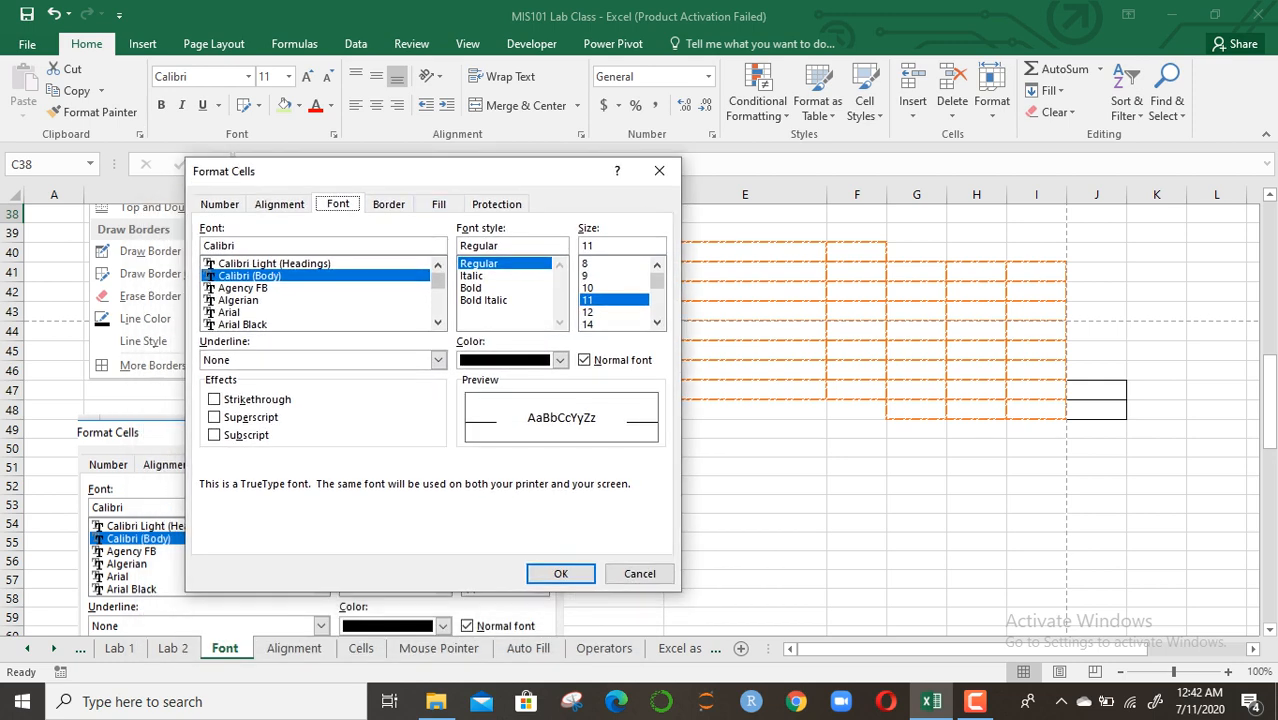
drag(438, 281, 438, 306)
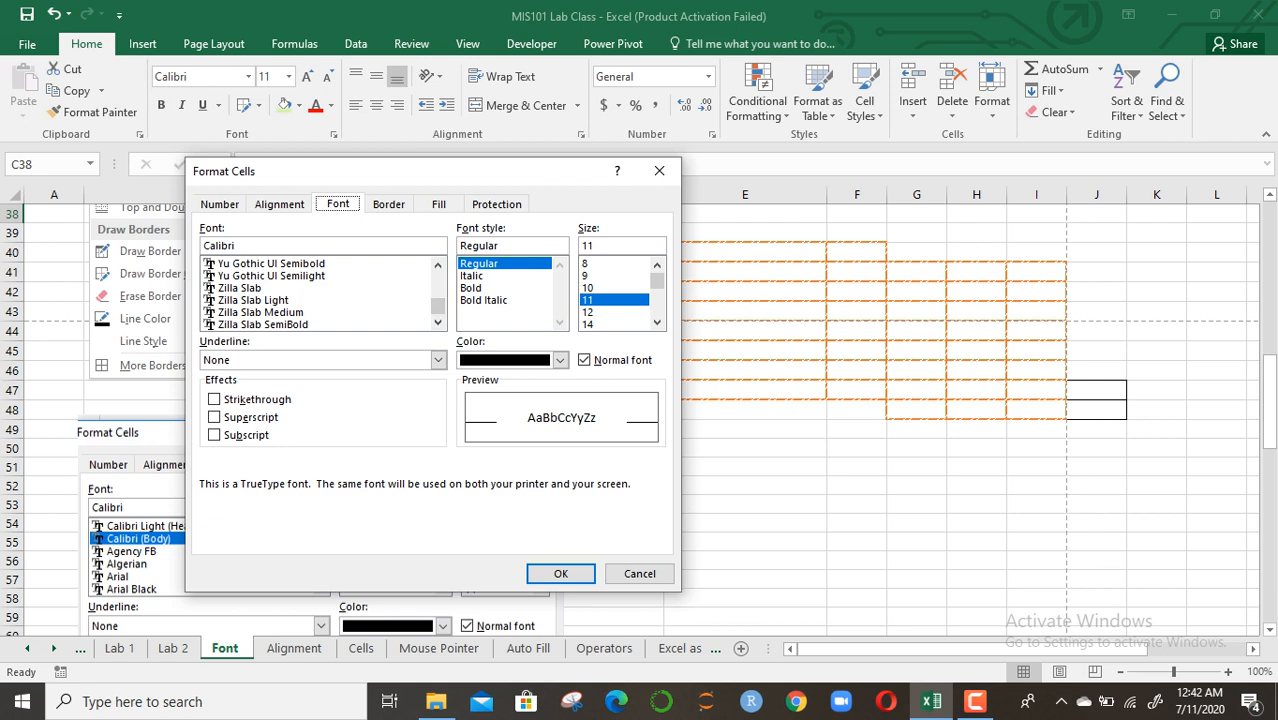
click(496, 246)
click(438, 360)
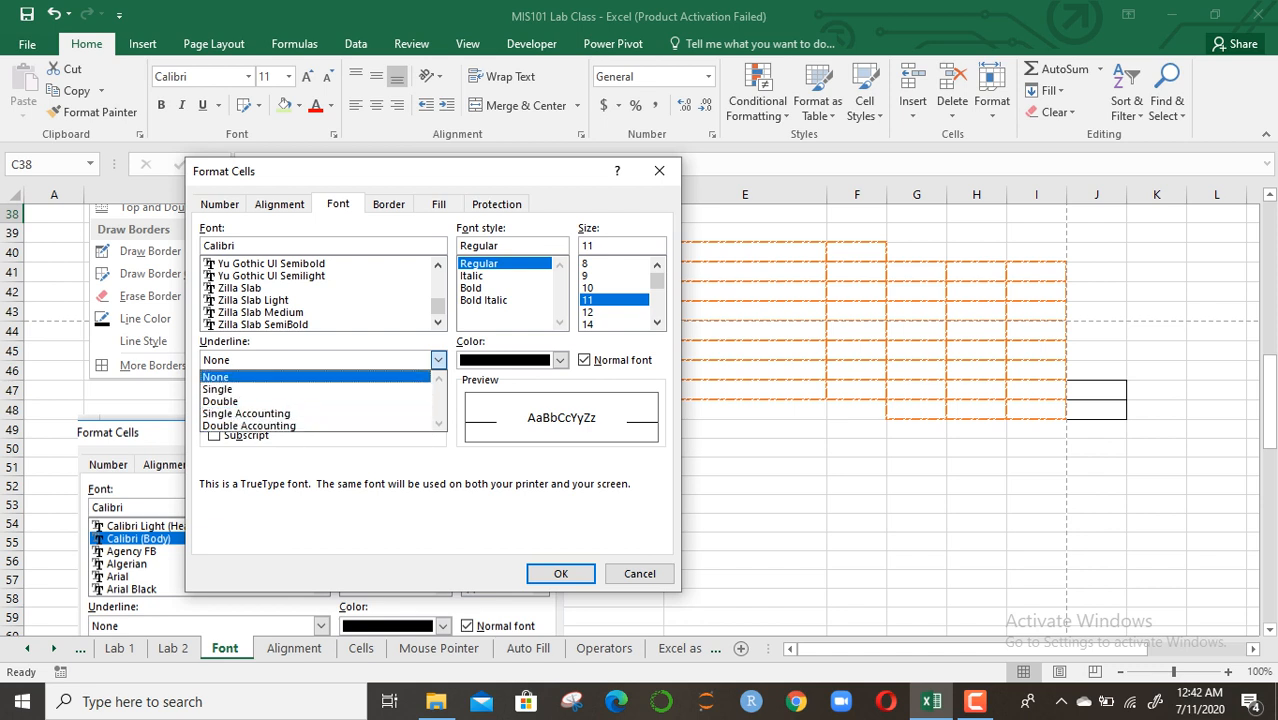
click(560, 360)
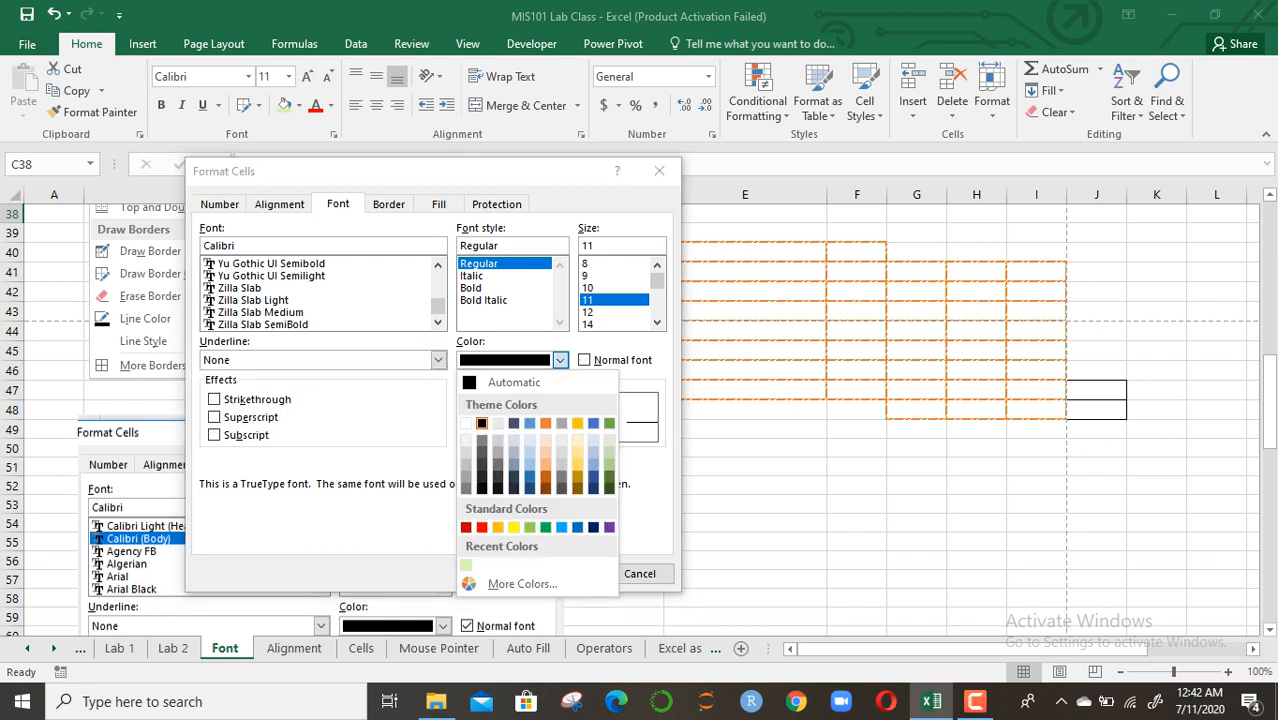
click(560, 360)
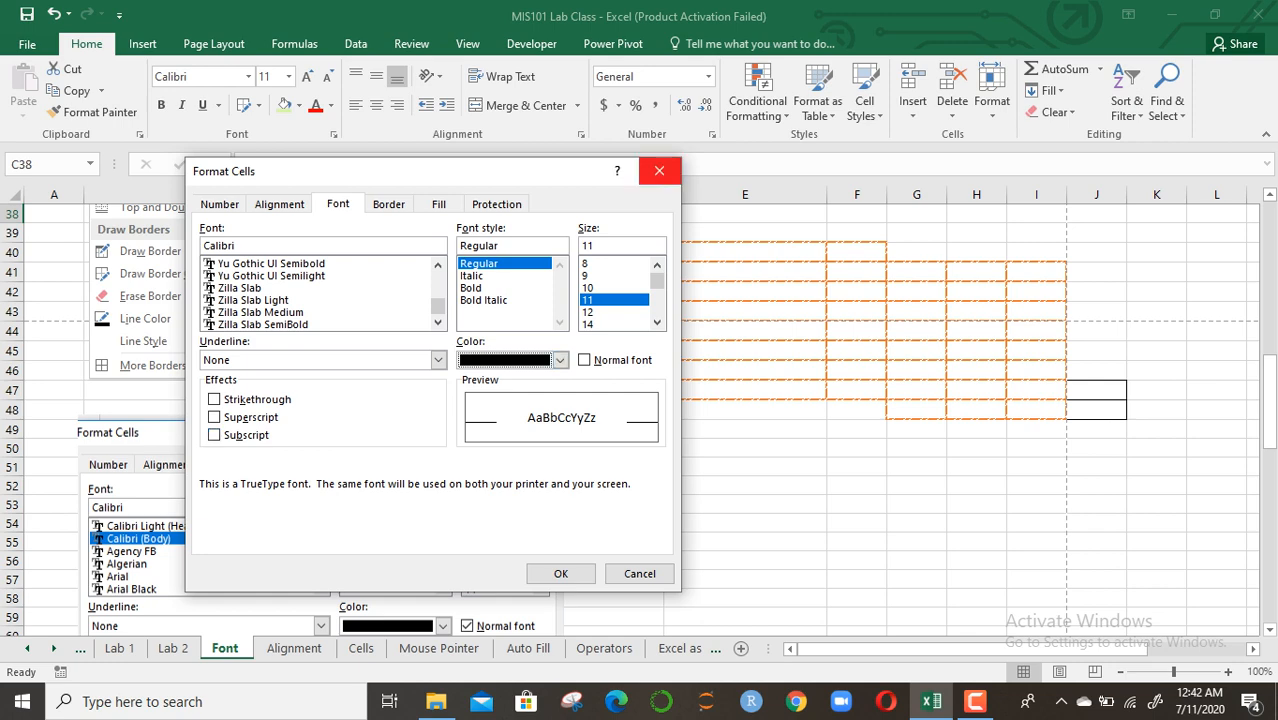
click(659, 171)
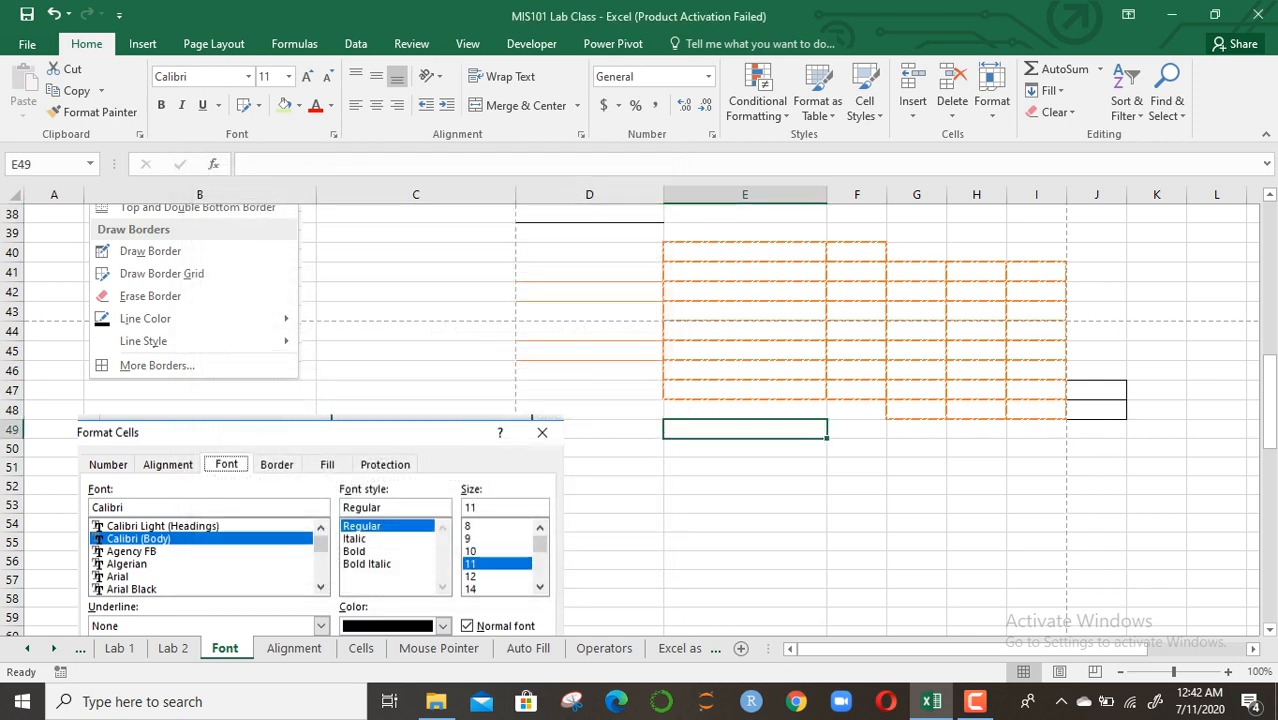
Open the font settings for E52:H58 and choose Arial, Bold, size 12
drag(745, 486, 980, 598)
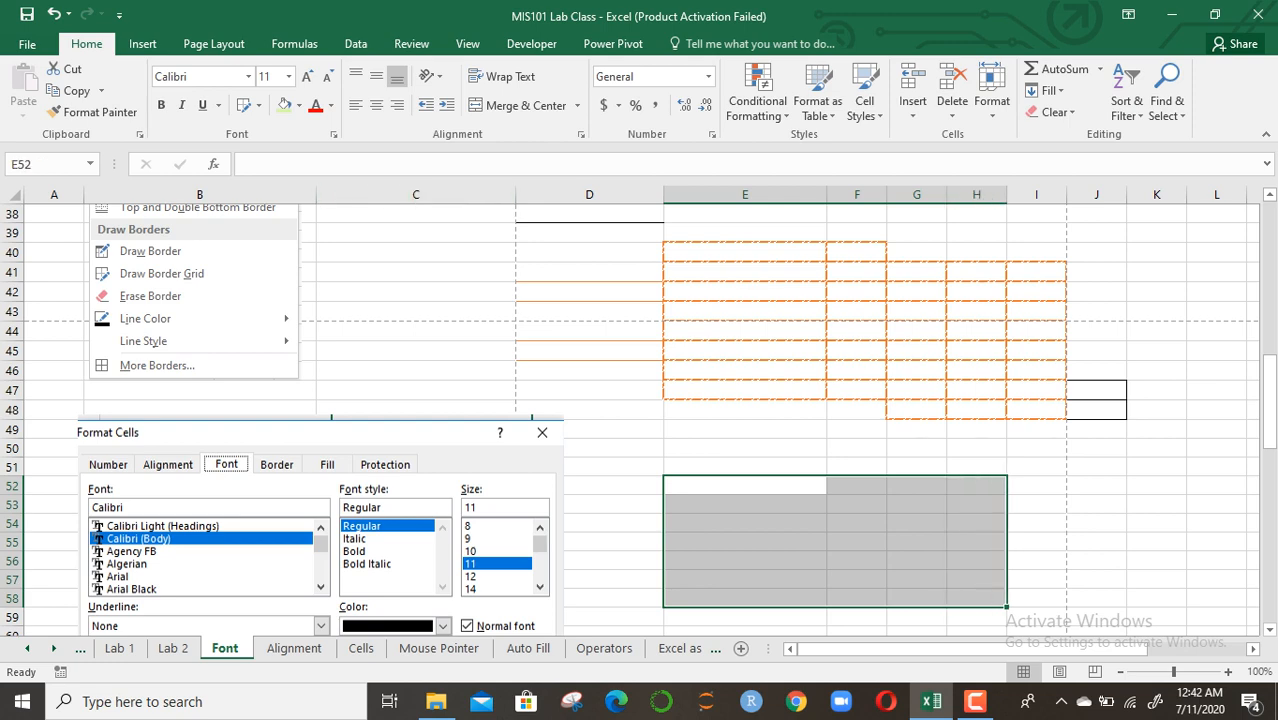
click(258, 105)
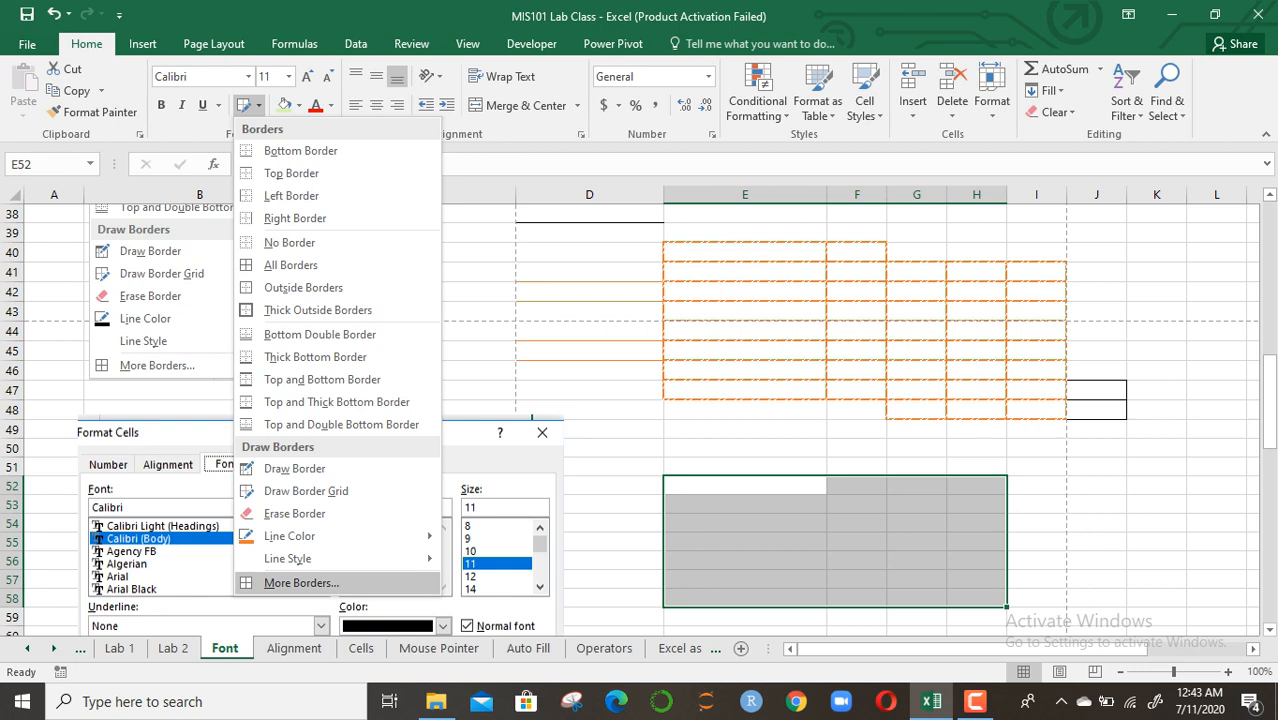
key(Escape)
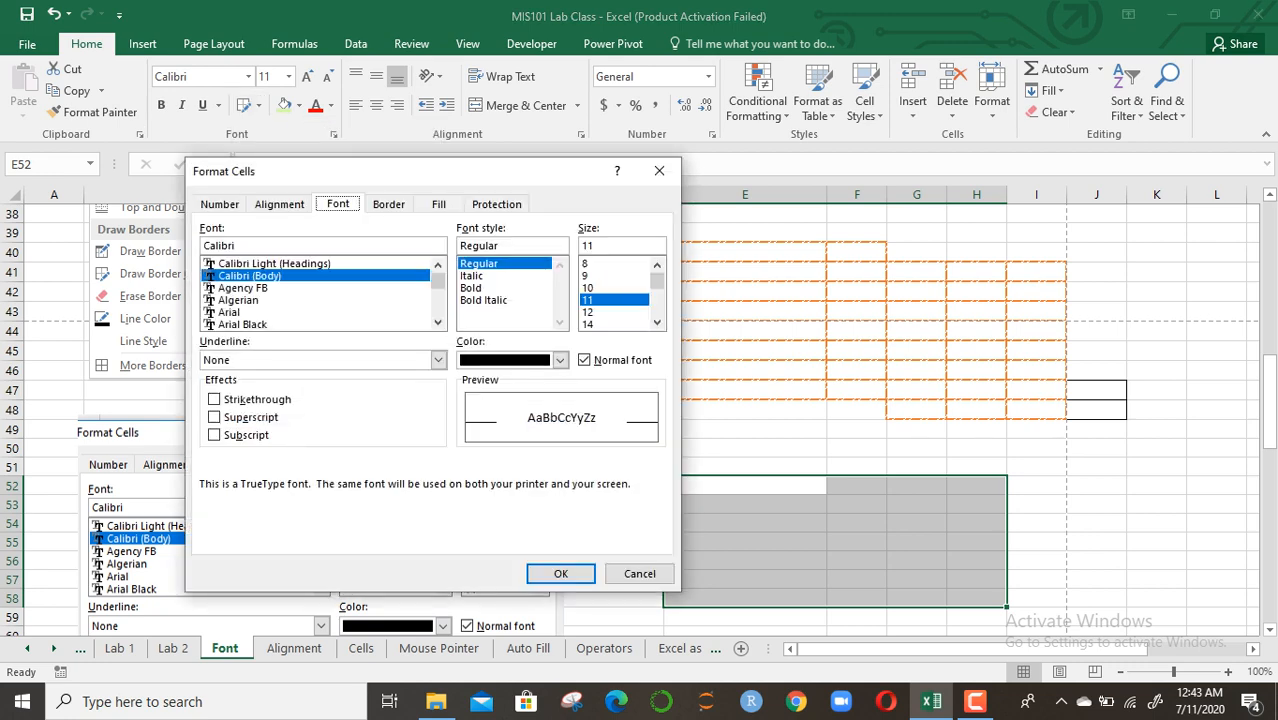
scroll(318, 293, down, 4)
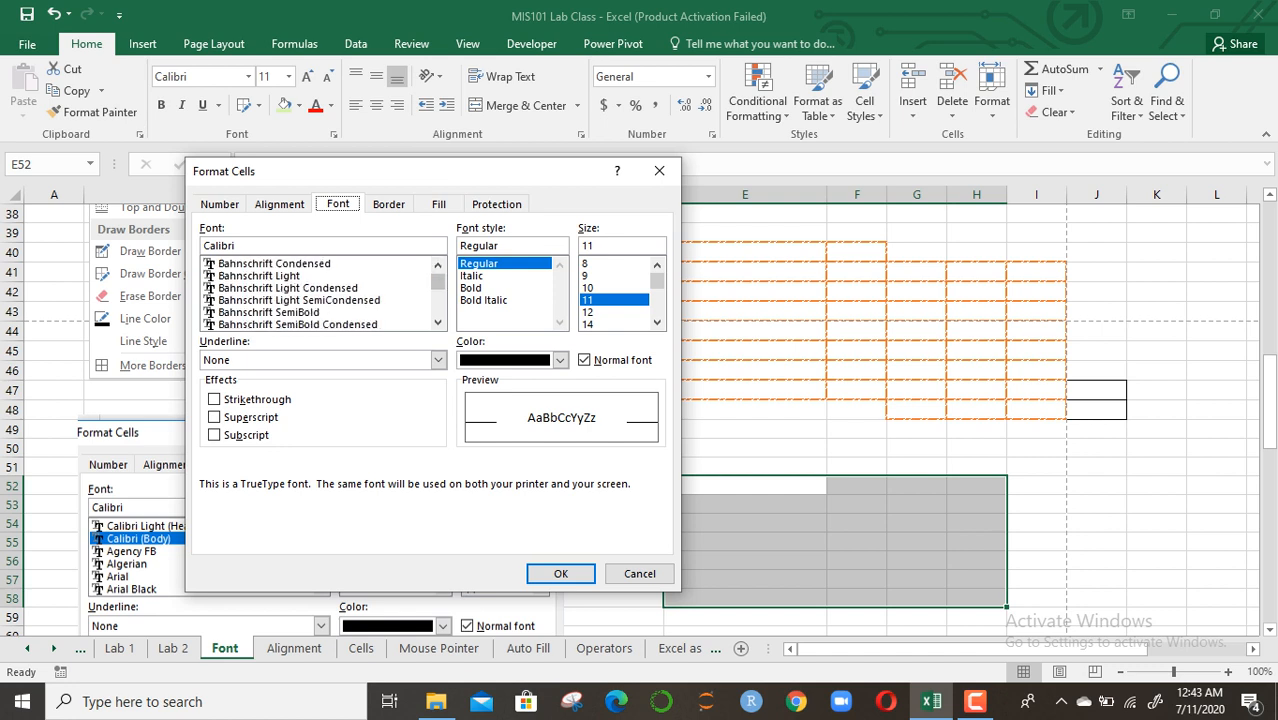
scroll(318, 293, up, 4)
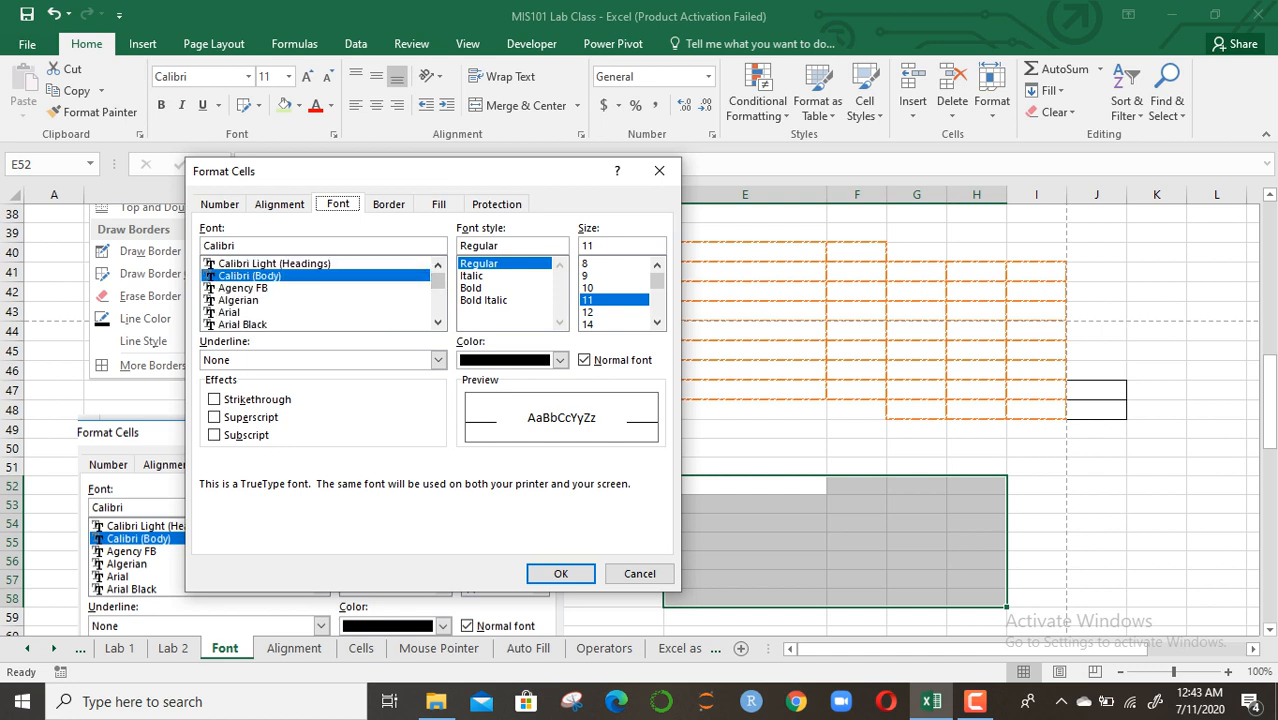
click(229, 312)
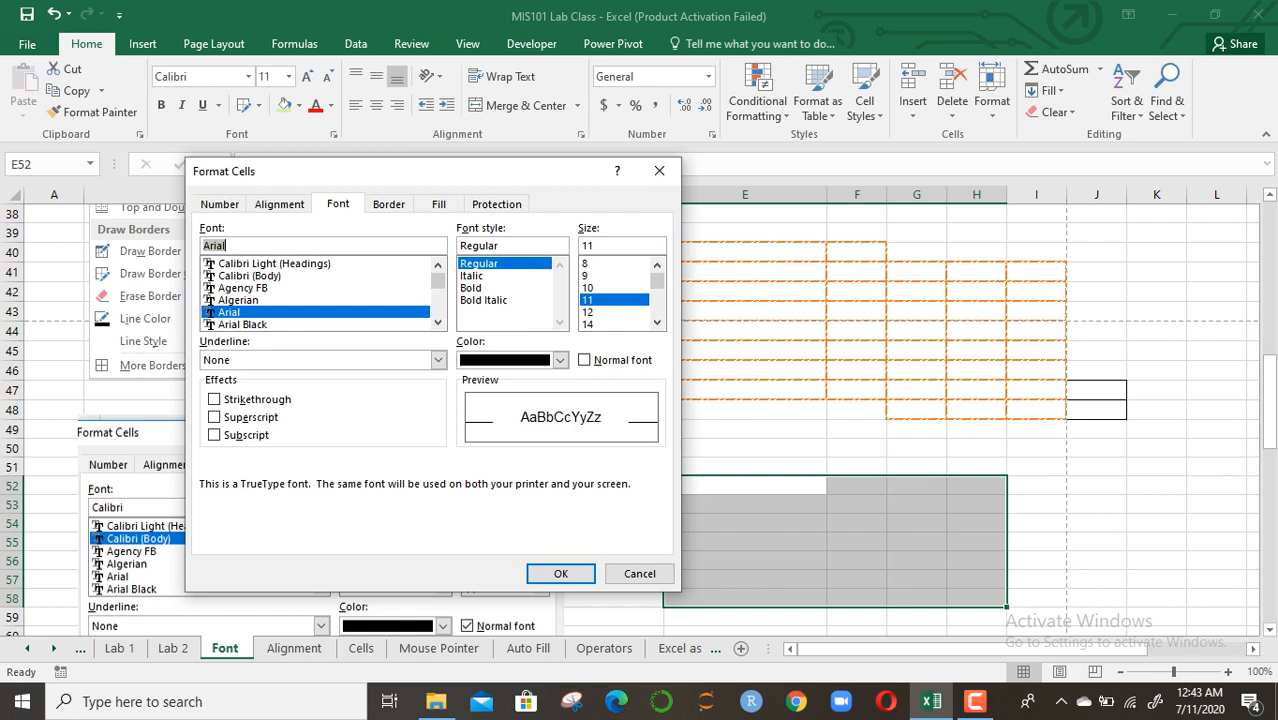
click(470, 288)
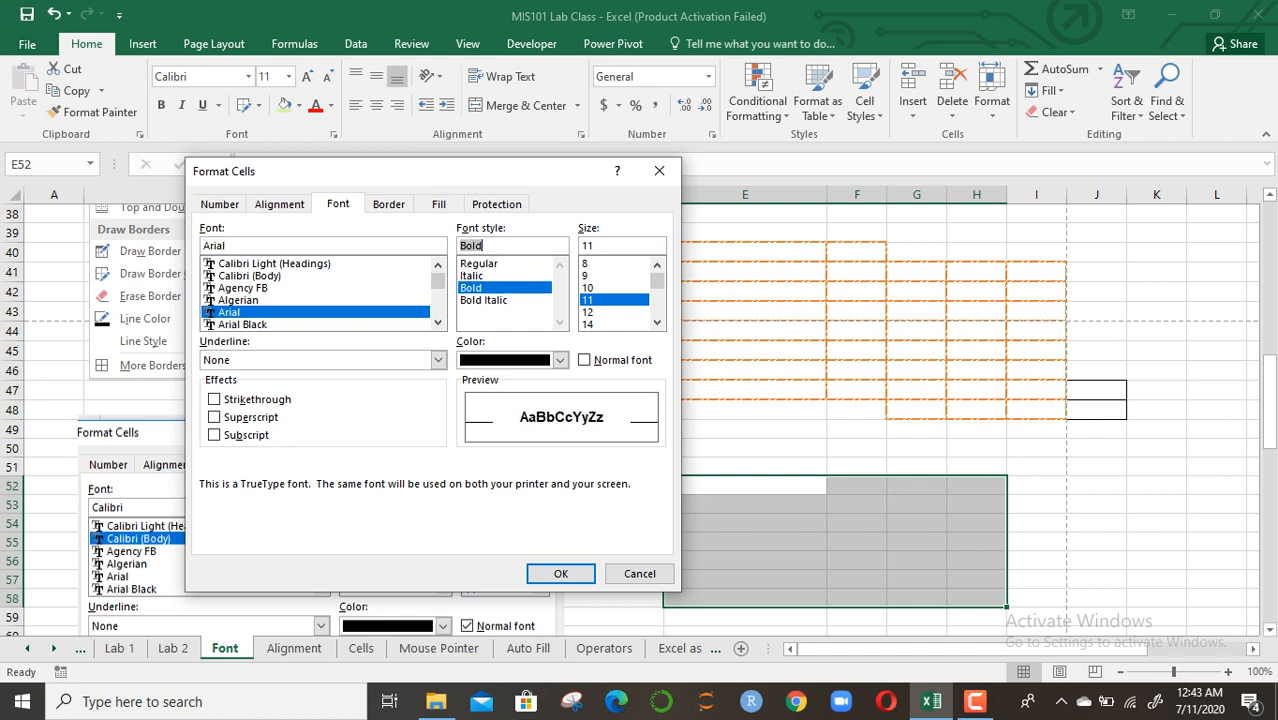
click(600, 312)
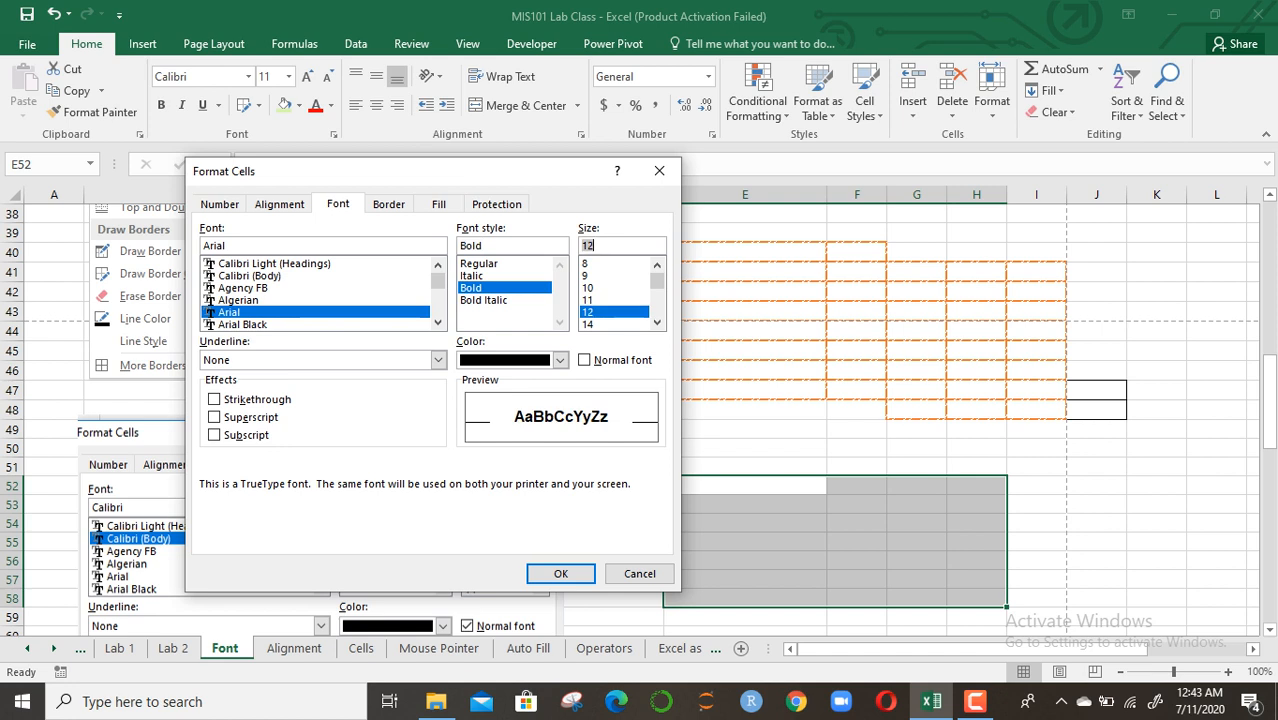
Leave the underline style at None and set the font color of E52:H58 to orange
click(438, 360)
click(438, 360)
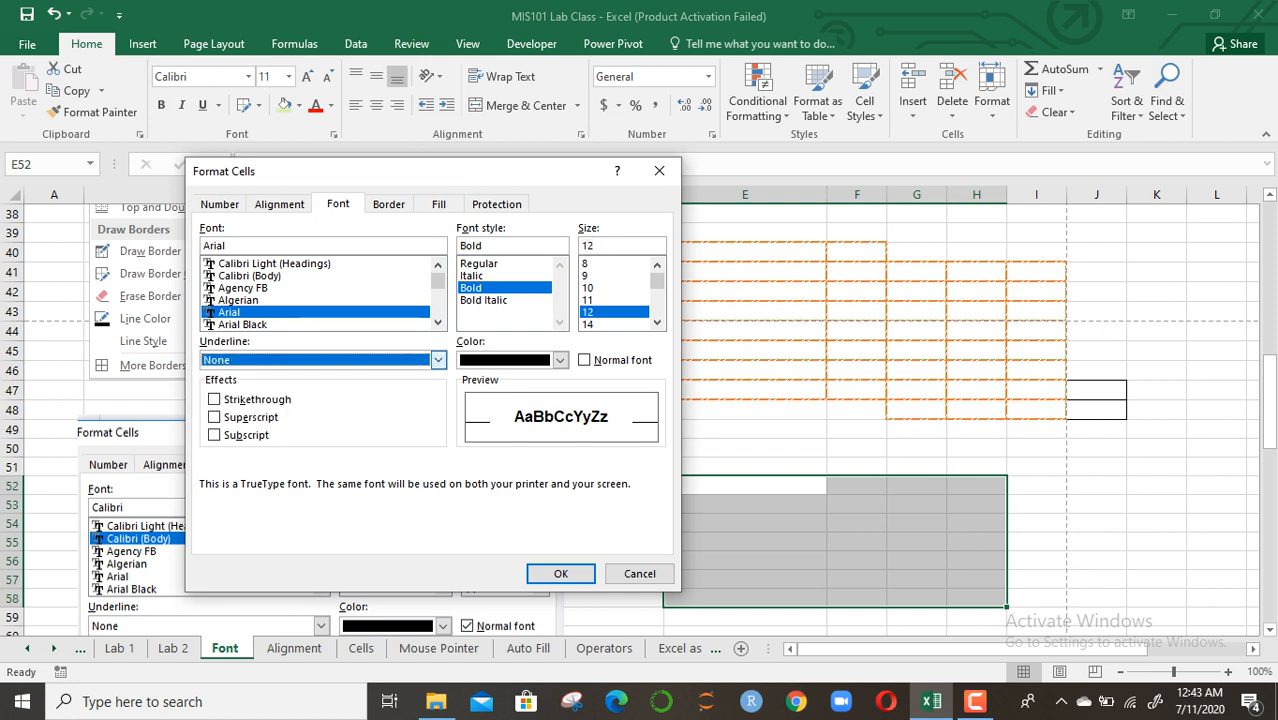
click(559, 360)
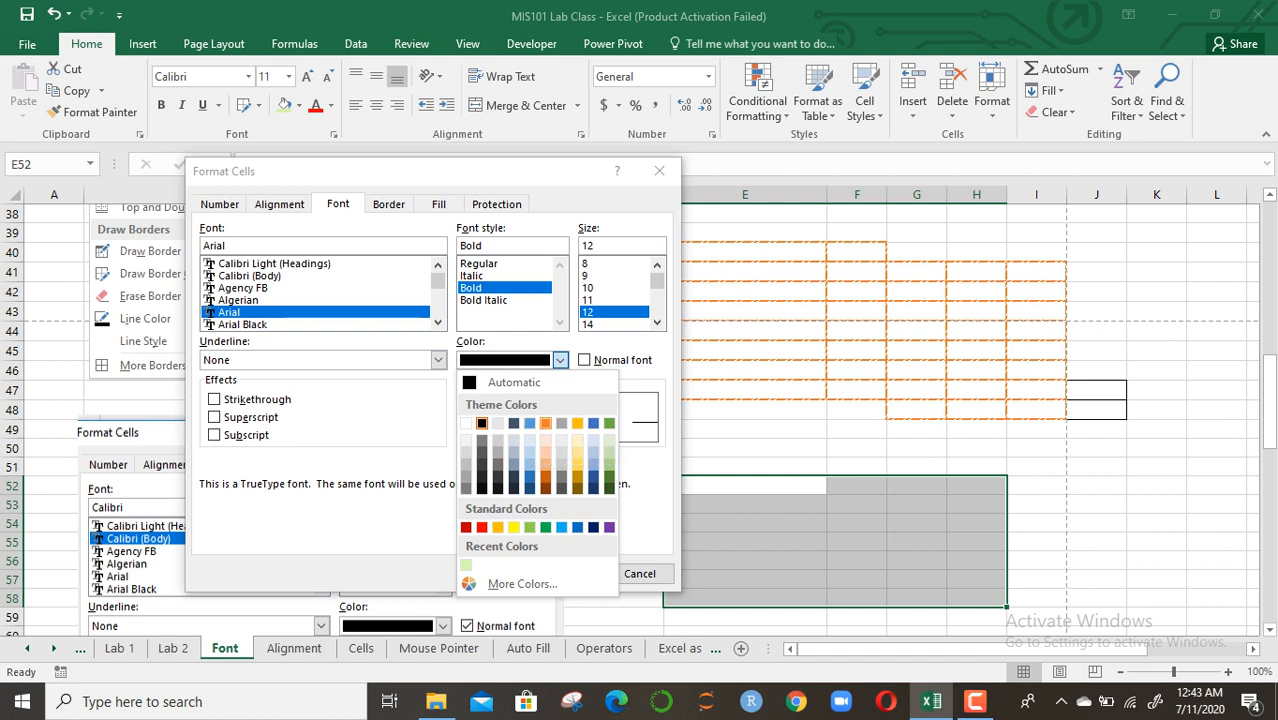
click(545, 423)
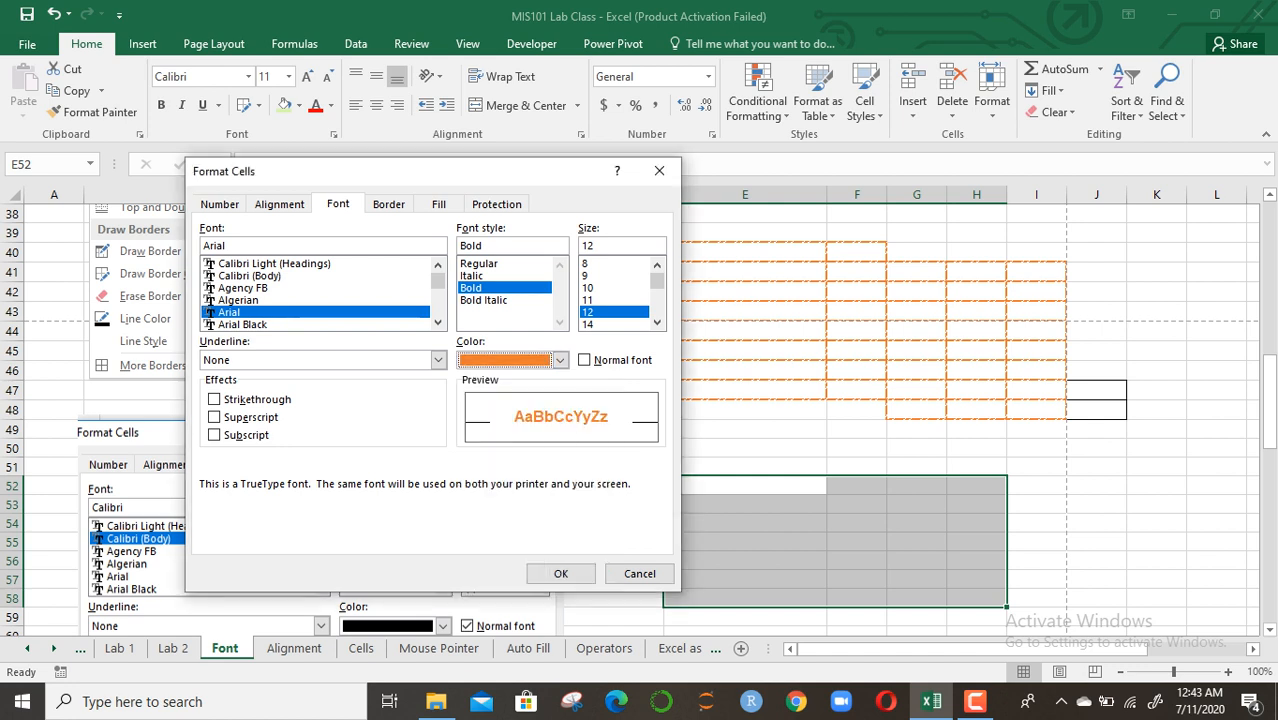
Enable only the Superscript effect, keep Arial as the font after trying Arial Black, and apply the settings to E52:H58
click(215, 399)
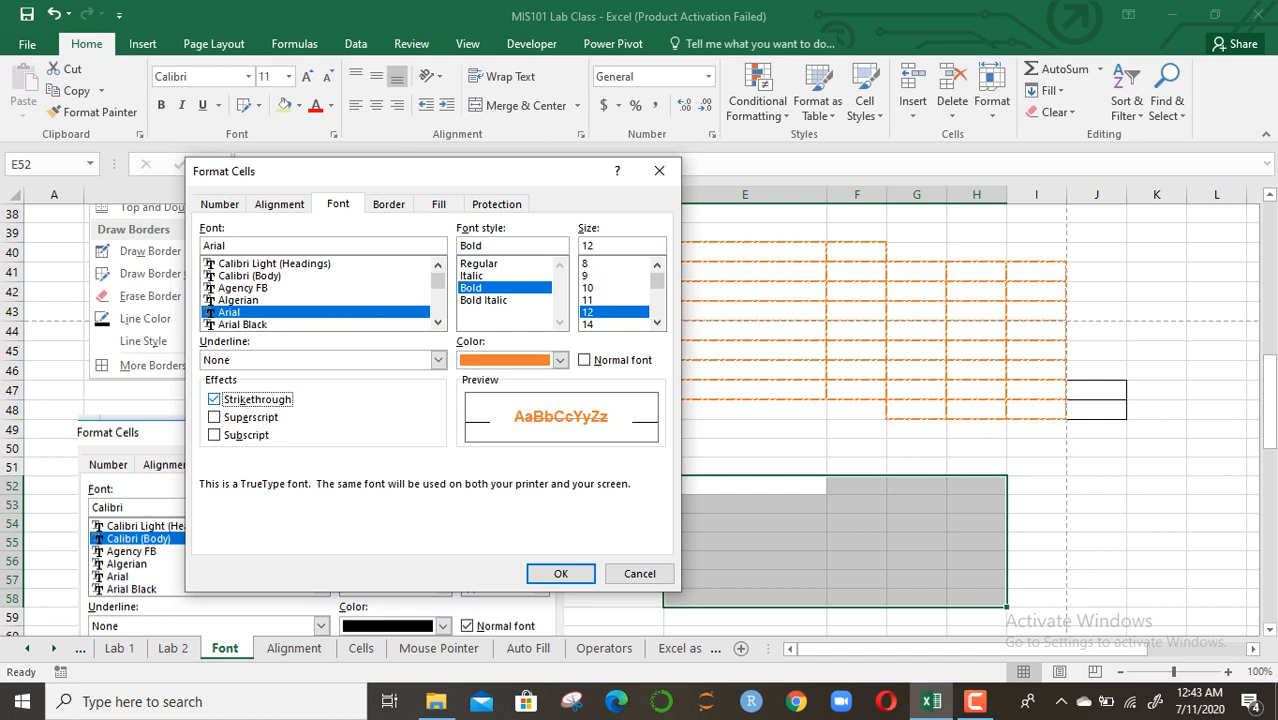
click(214, 417)
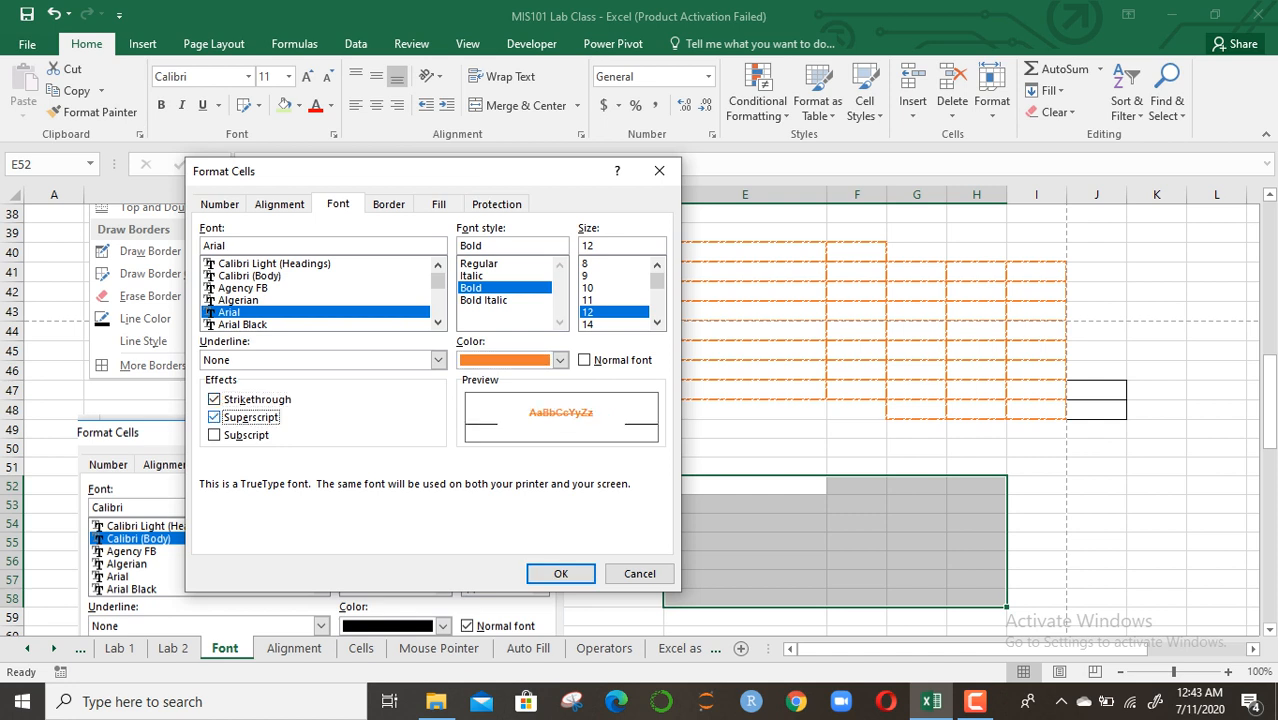
click(214, 399)
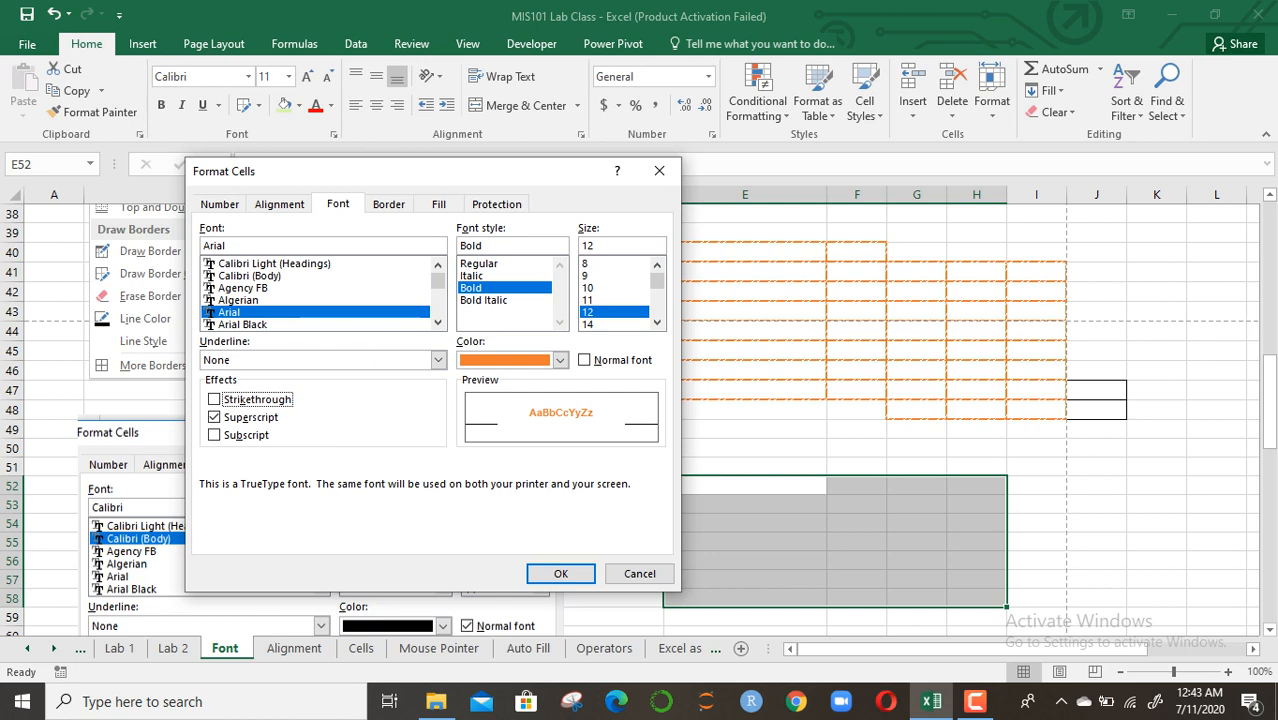
click(243, 325)
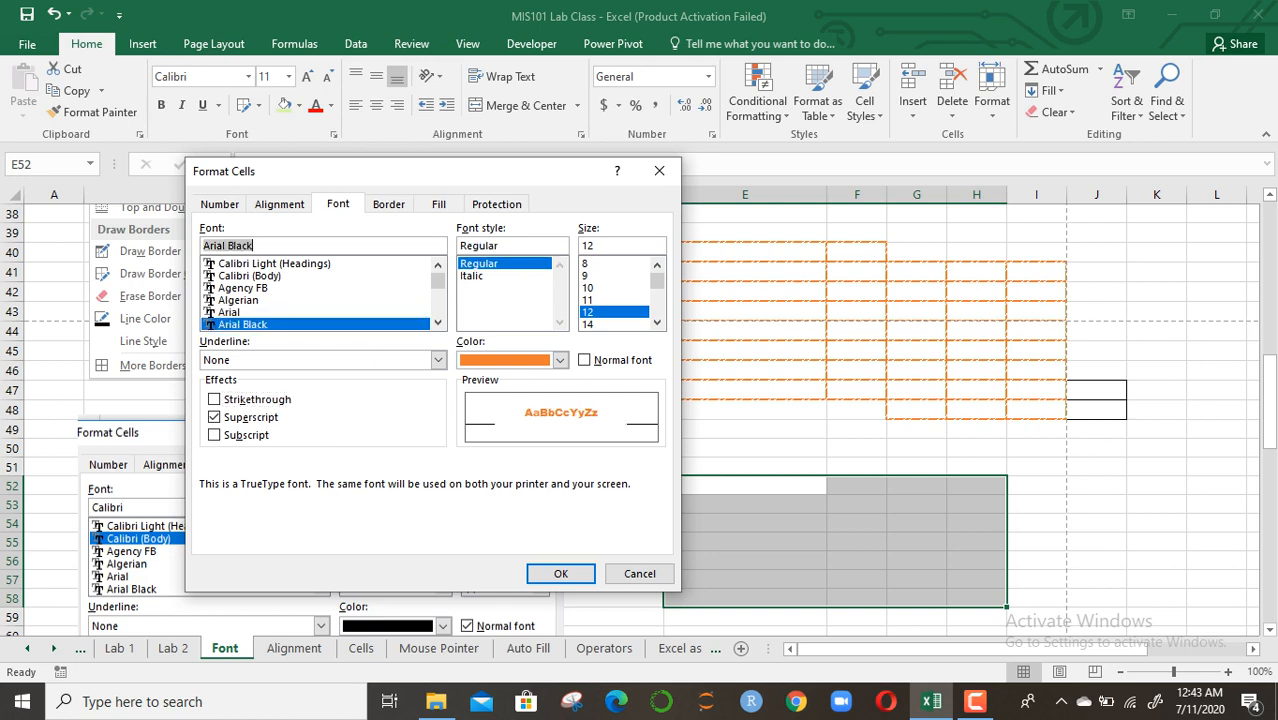
click(229, 312)
click(561, 574)
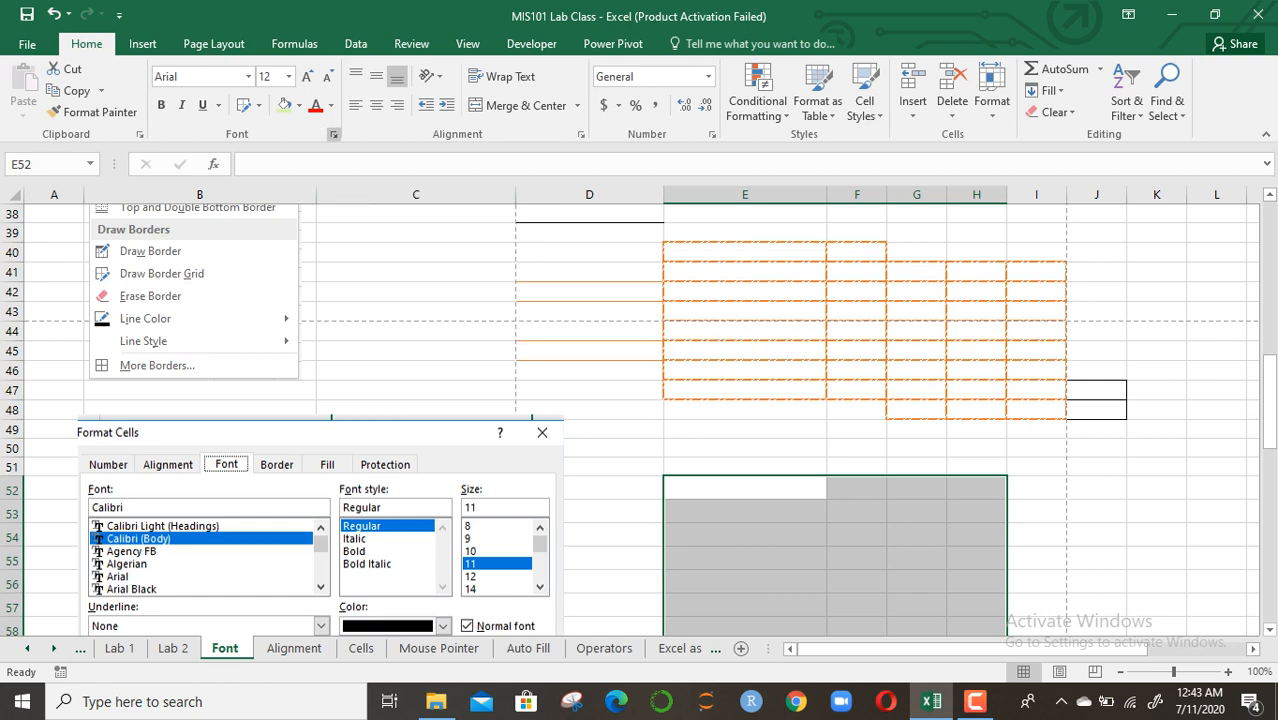
Set the font size of E52:H58 to 16 in Format Cells and apply it
click(333, 134)
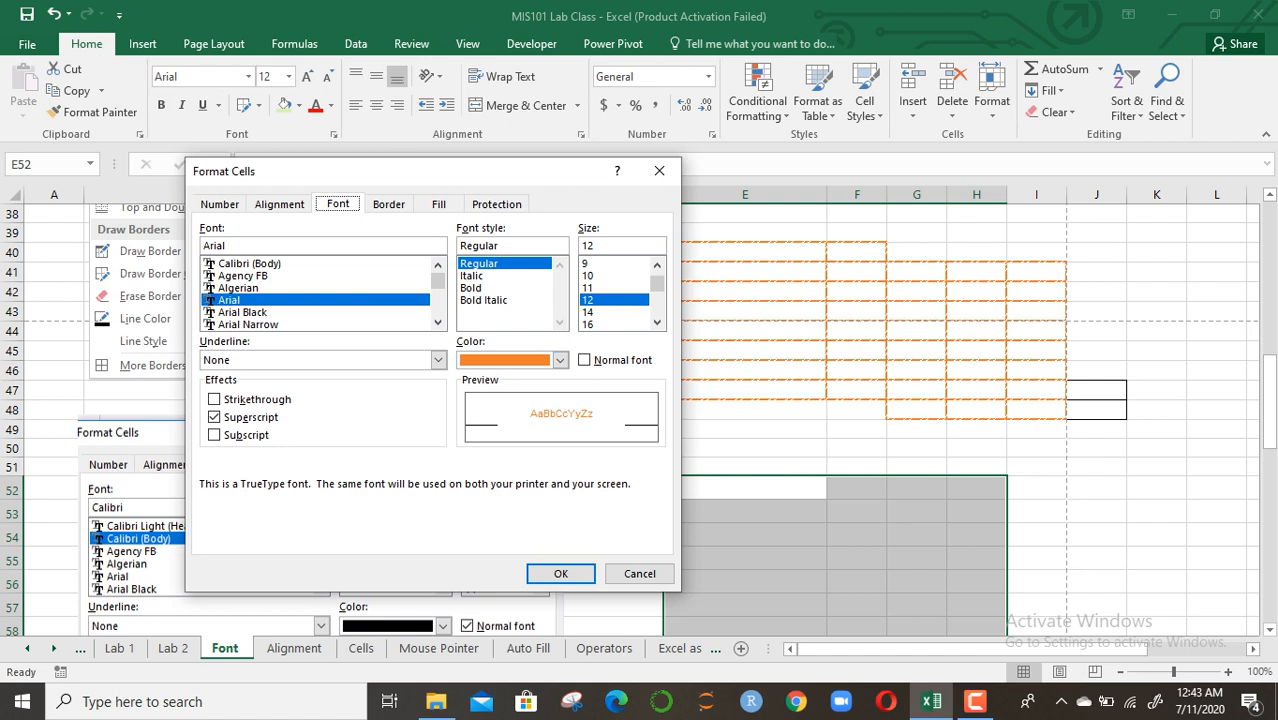
click(612, 324)
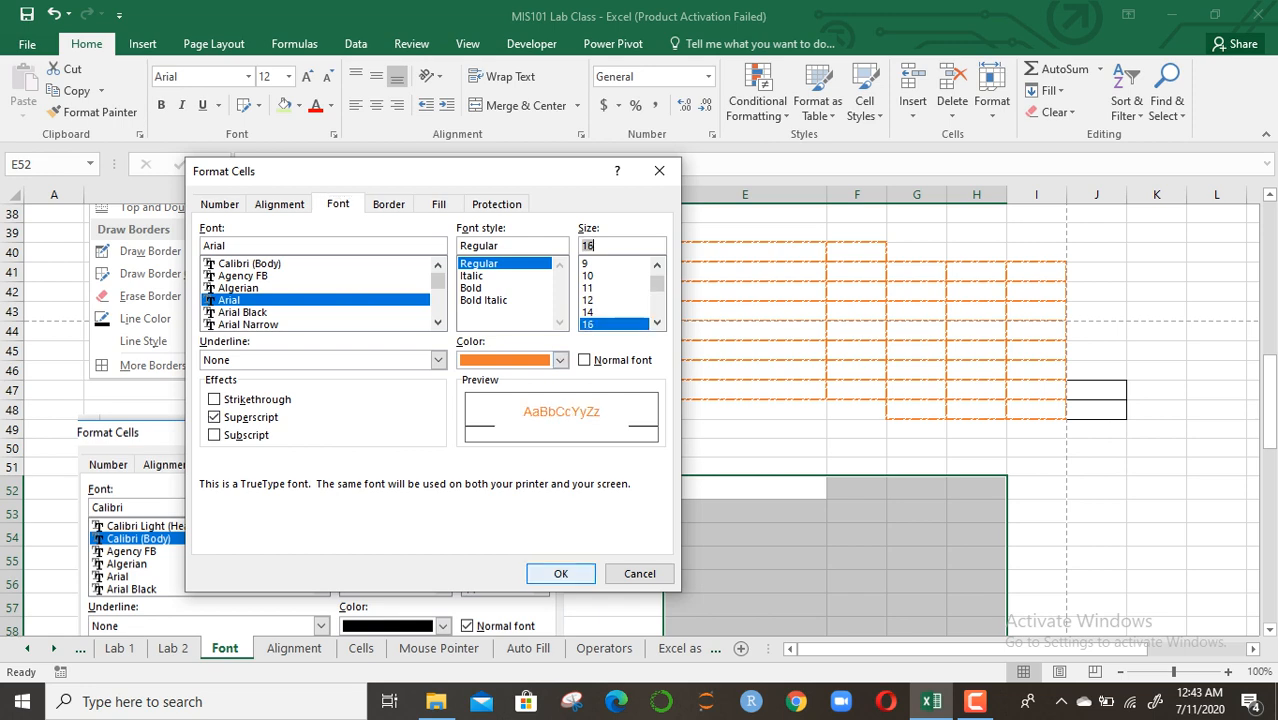
key(Return)
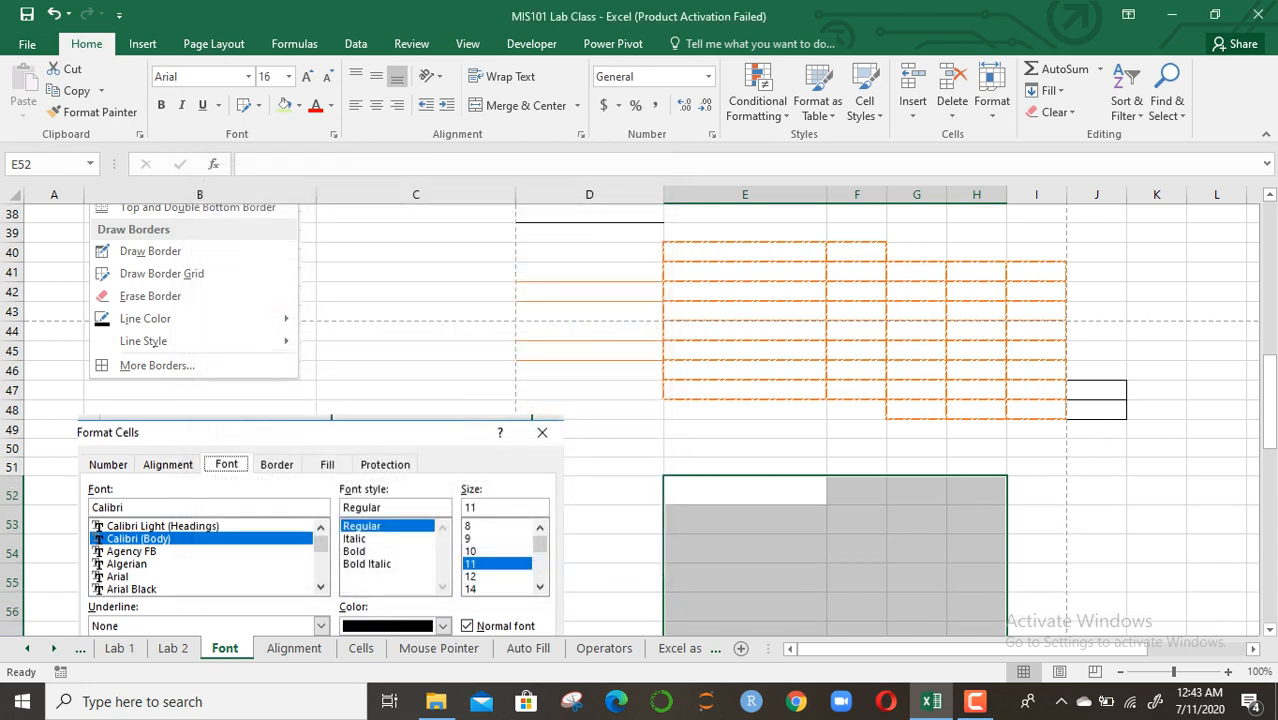
Go down column E to E97 to view the cell shortcut menu illustration lower on the Font sheet
key(Down)
key(Down)
key(Down)
key(Down)
key(Down)
key(Down)
key(Down)
key(Down)
key(Down)
key(Down)
key(Down)
key(Down)
key(Down)
key(Down)
key(Down)
key(Down)
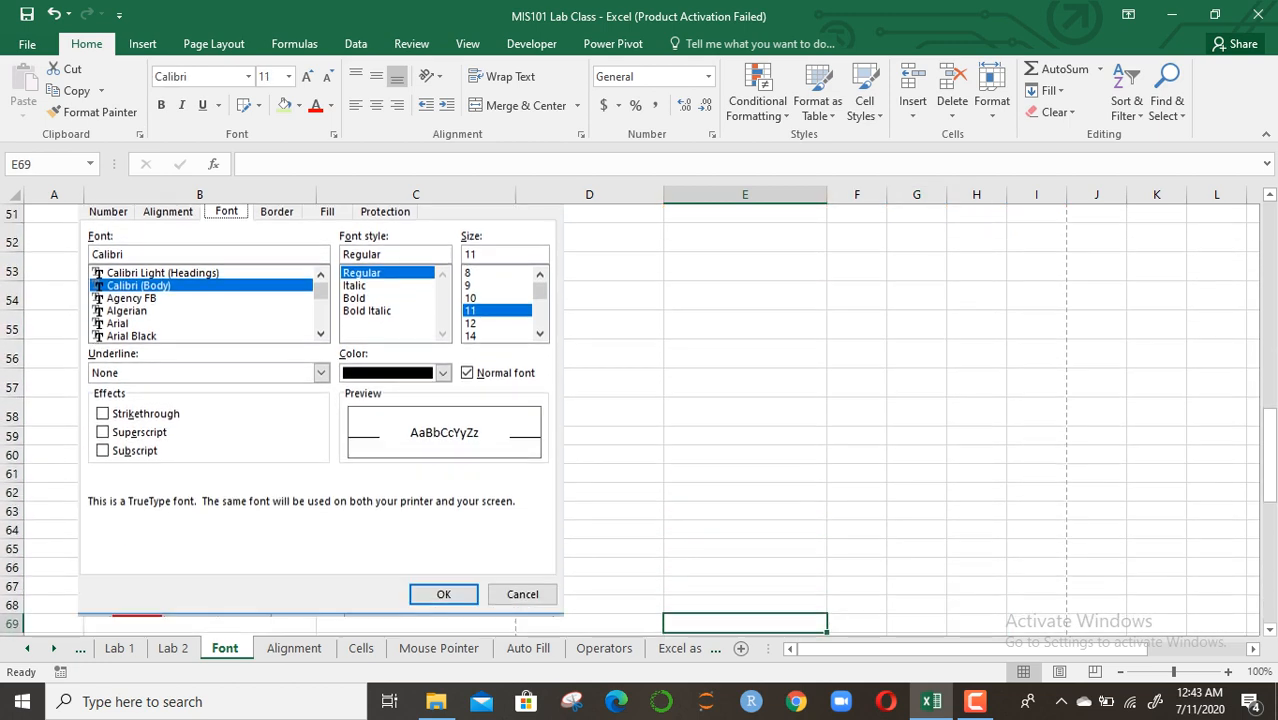
key(Down)
key(Down)
key(Down)
key(Down)
key(Down)
key(Down)
key(Down)
key(Down)
key(Down)
key(Down)
key(Down)
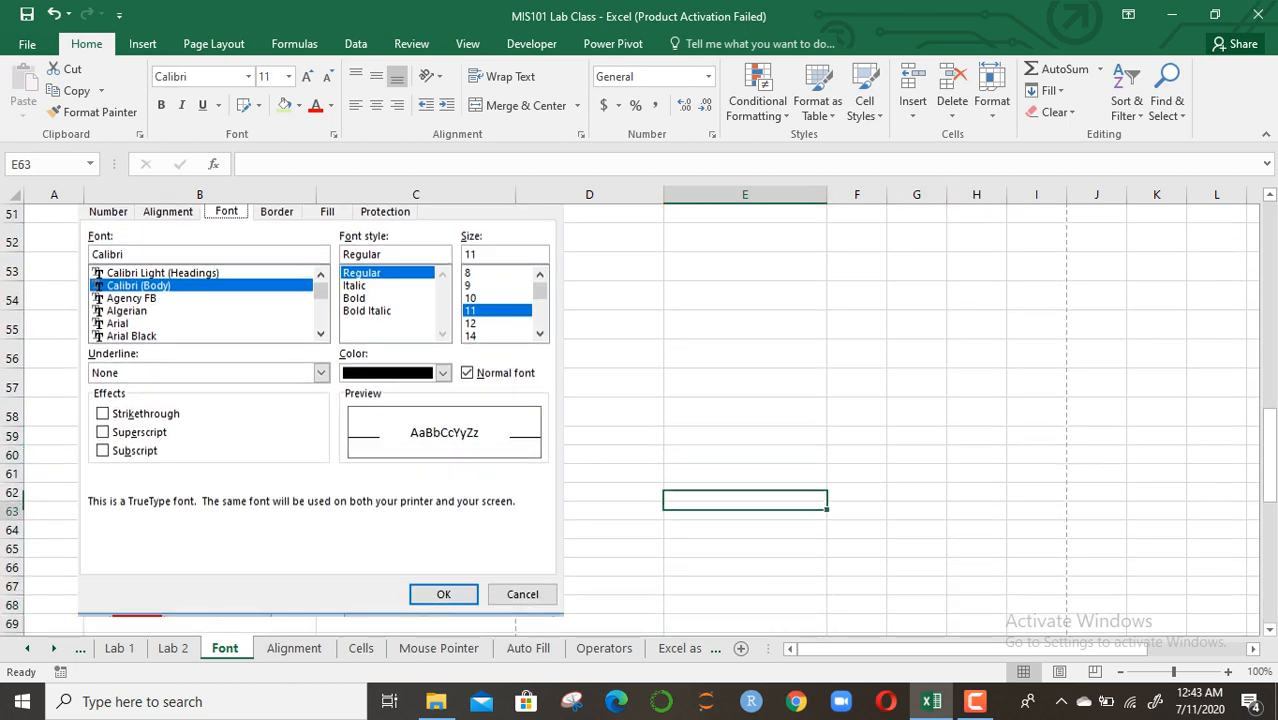
key(Down)
key(Down)
key(Down)
key(Down)
key(Down)
key(Down)
key(Down)
key(Down)
key(Down)
key(Down)
key(Down)
key(Down)
key(Down)
key(Down)
key(Down)
key(Down)
key(Down)
key(Down)
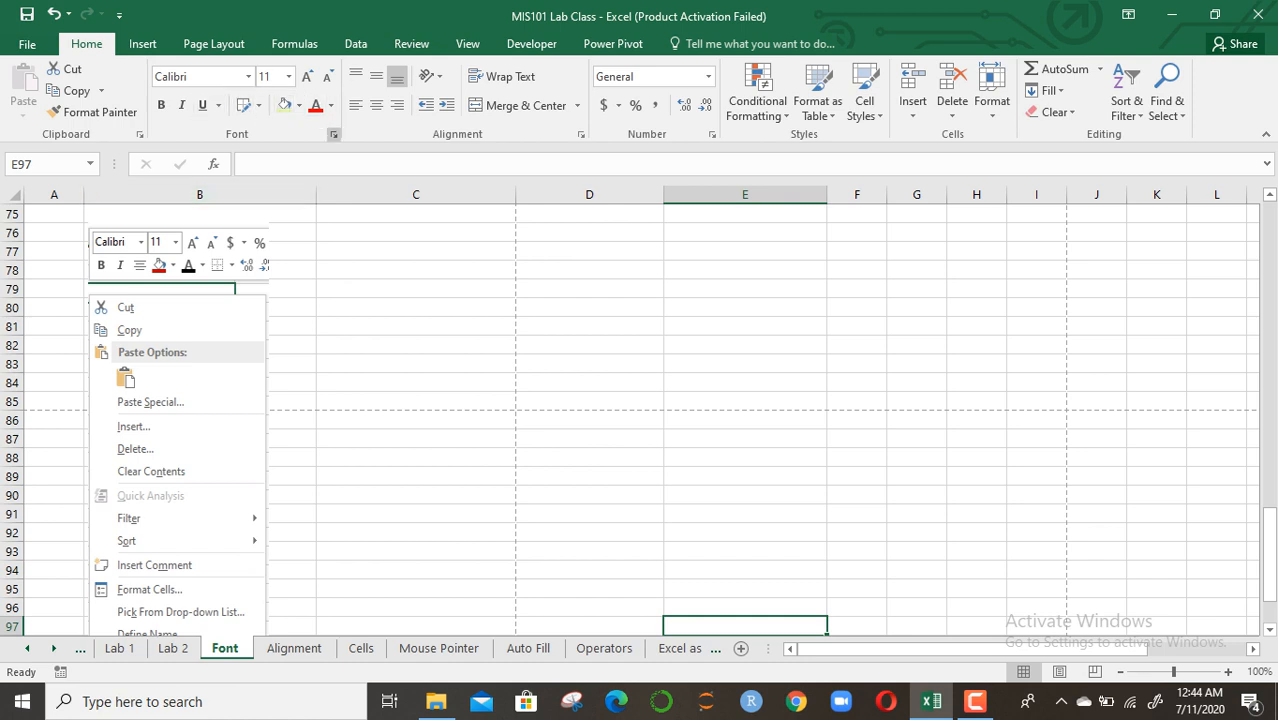
View the Format Cells font settings for E97 and the shortcut menu of C82, closing both without changing anything
click(333, 135)
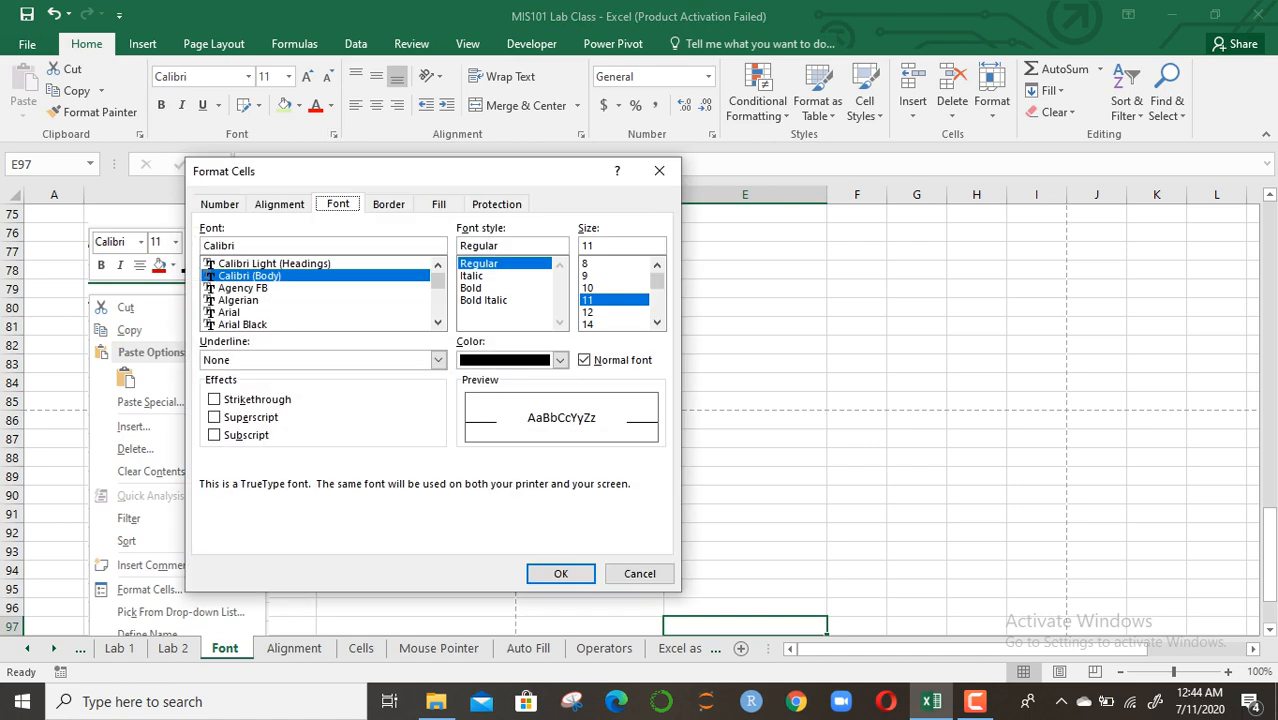
click(659, 171)
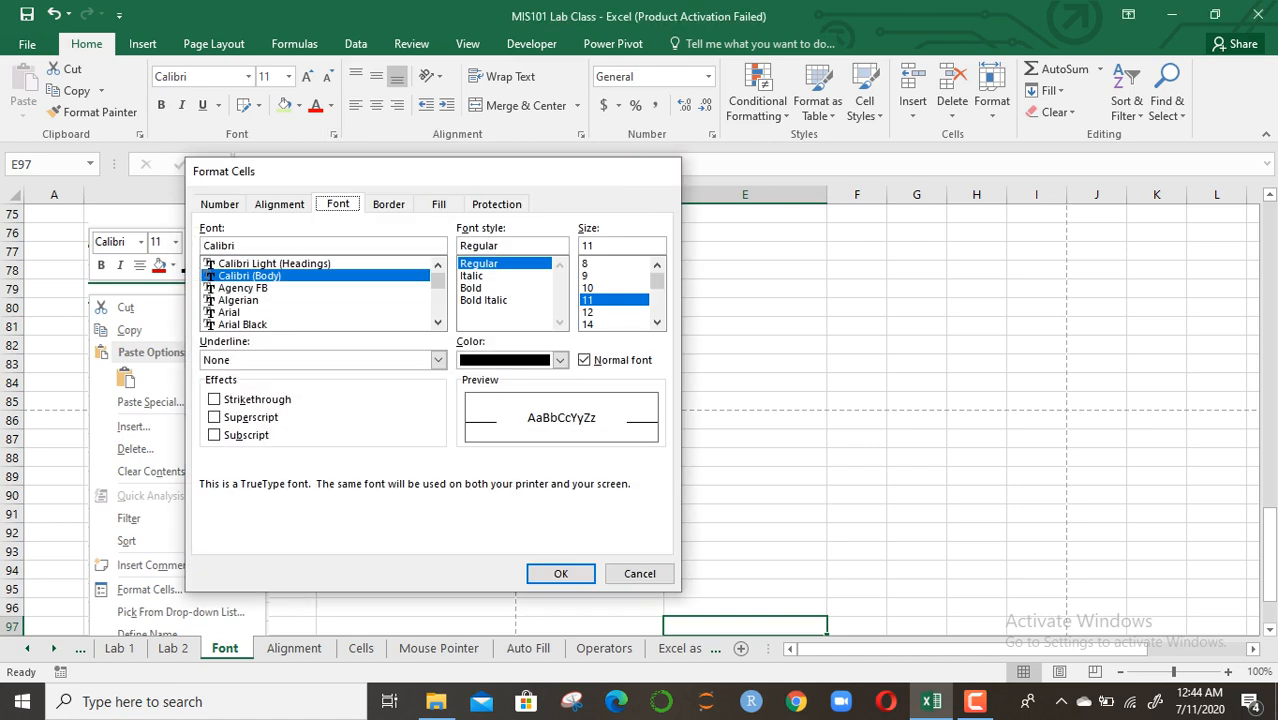
click(416, 345)
right_click(478, 345)
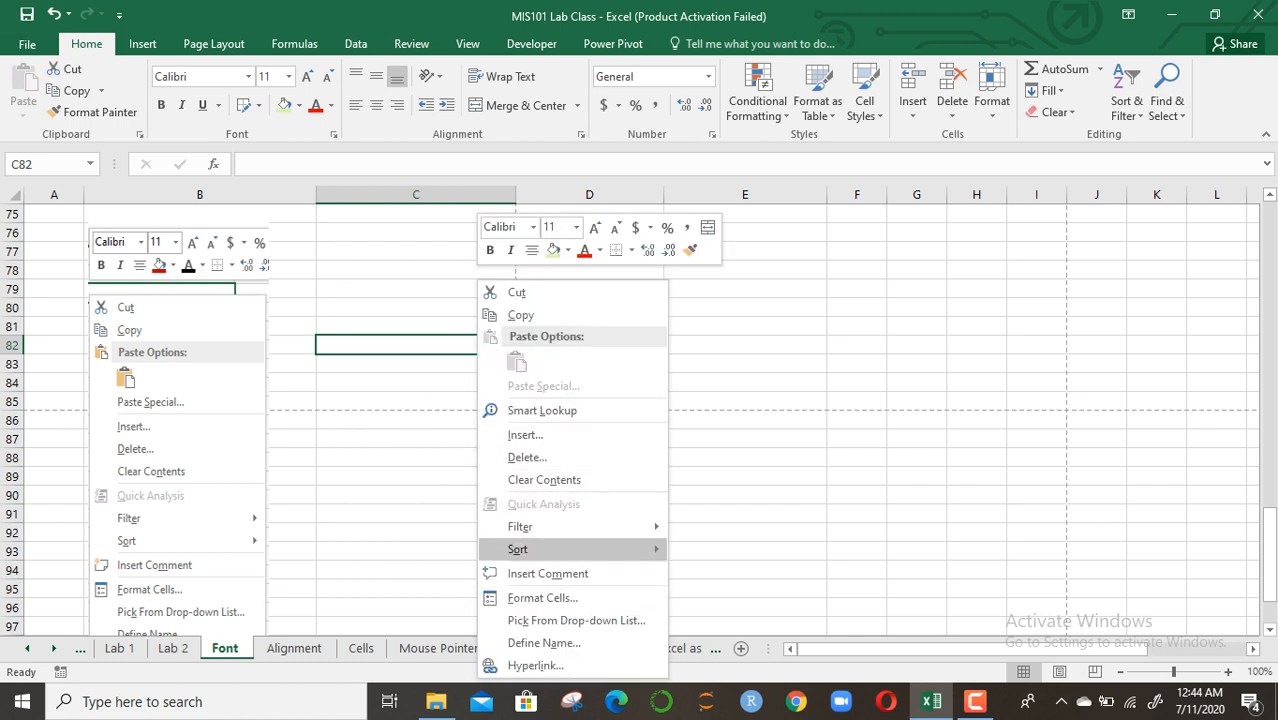
key(Escape)
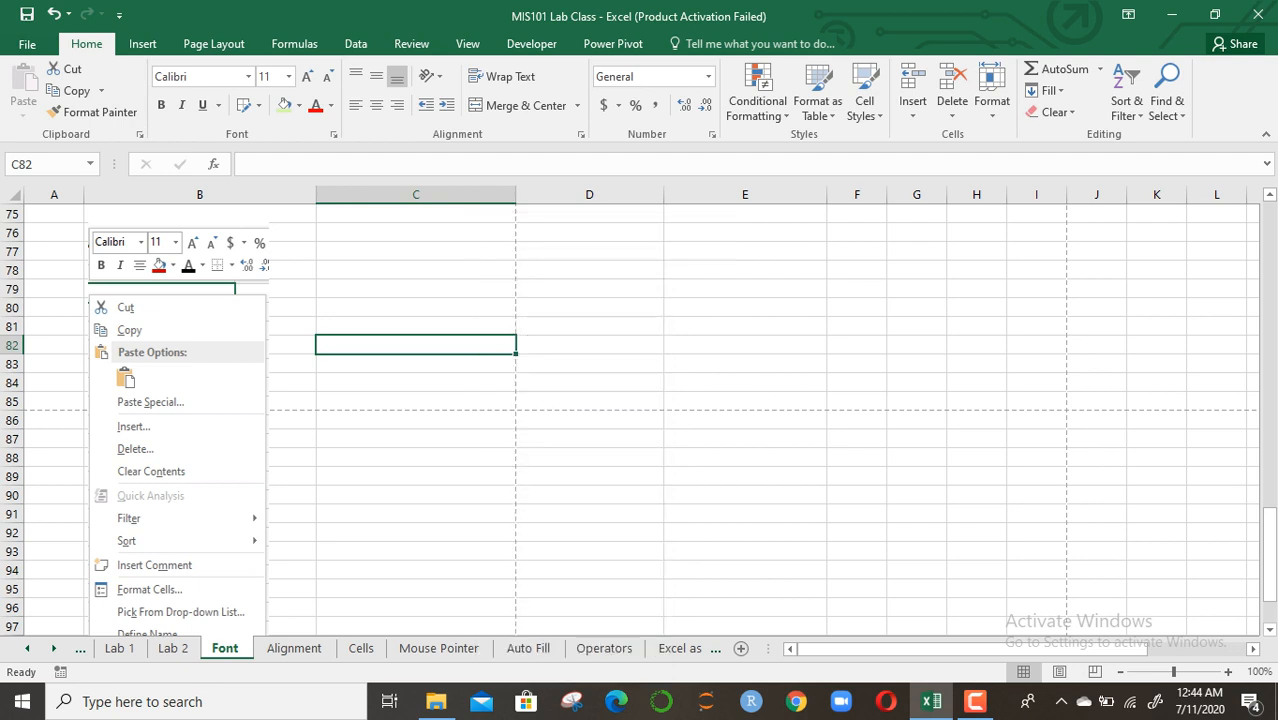